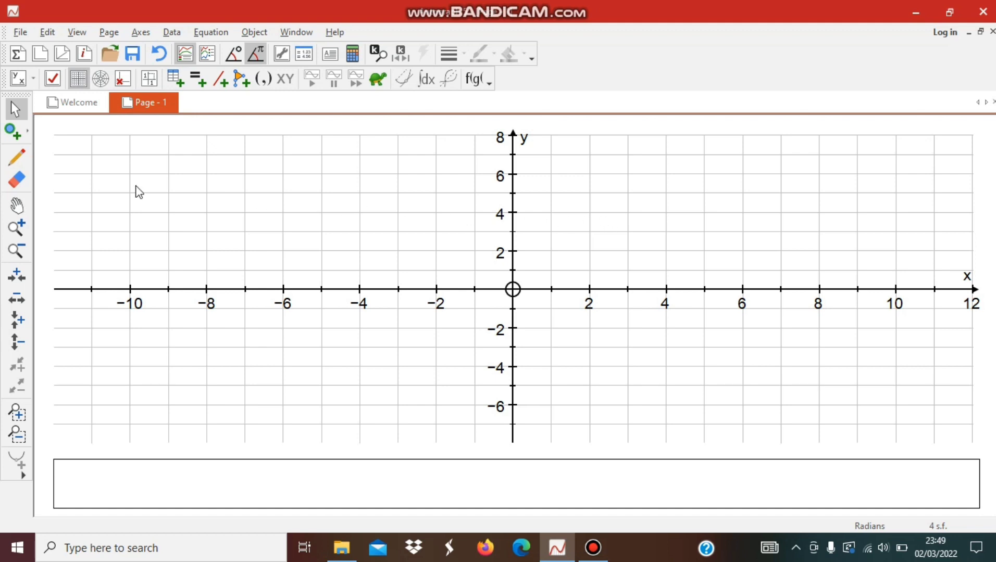
- Plot three points at (-3, 4), (-4, 2) and (-2, 2) as the vertices of a triangle
{"action": "left_click", "coordinate": [11, 137]}
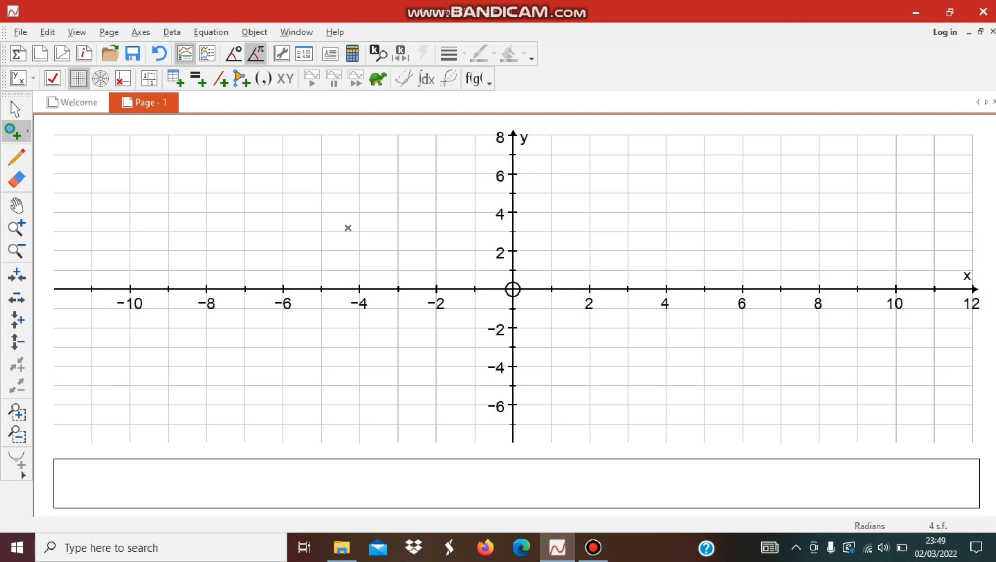
{"action": "left_click", "coordinate": [397, 213]}
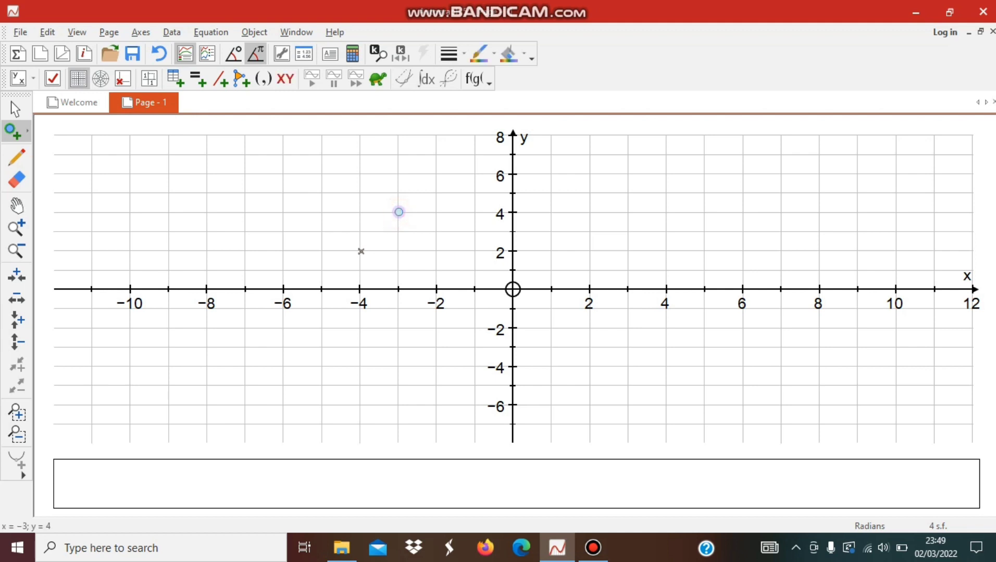
{"action": "left_click", "coordinate": [360, 251]}
{"action": "left_click", "coordinate": [435, 251]}
{"action": "left_click", "coordinate": [15, 108]}
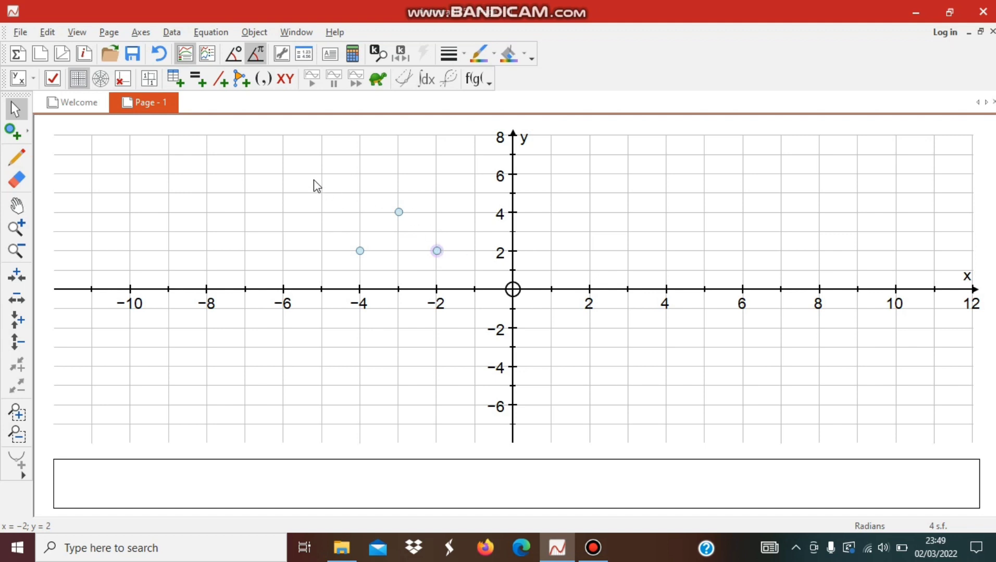
- Select the three plotted points and group them into a triangle shape
{"action": "left_click_drag", "start_coordinate": [316, 179], "coordinate": [482, 289]}
{"action": "right_click", "coordinate": [403, 228]}
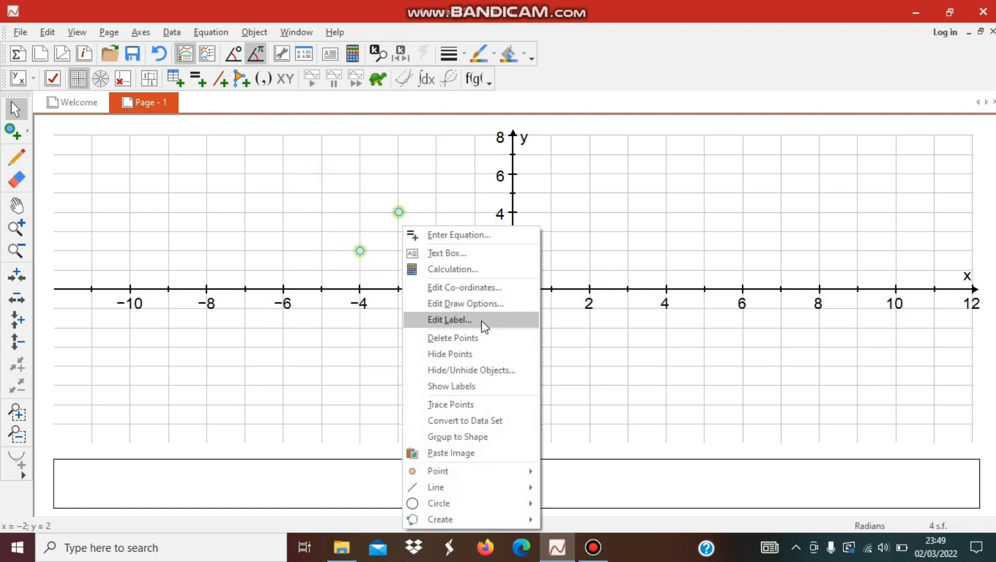
{"action": "left_click", "coordinate": [469, 438]}
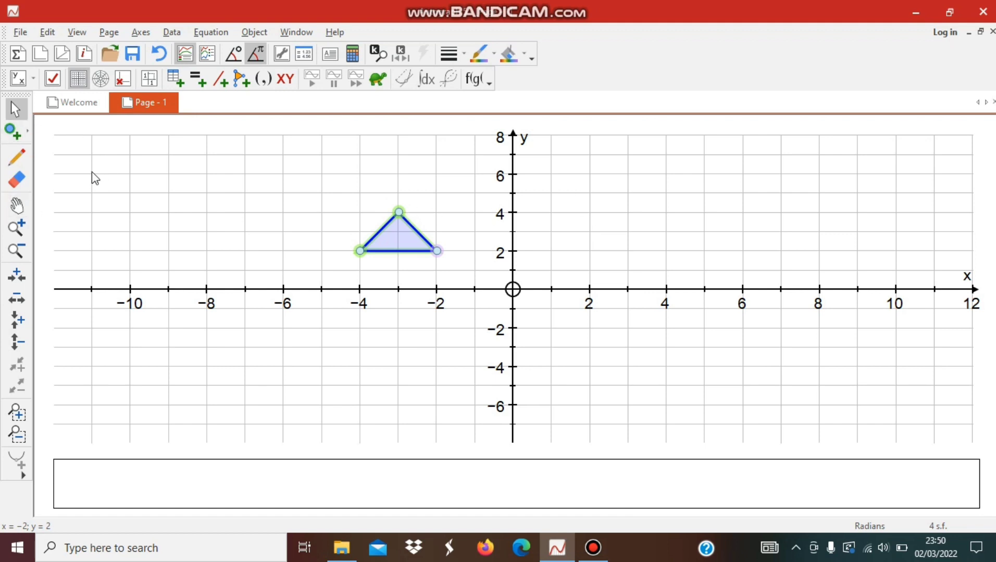
- Plot a centre of enlargement to the left of the triangle at about (-6, 2.1)
{"action": "left_click", "coordinate": [12, 130]}
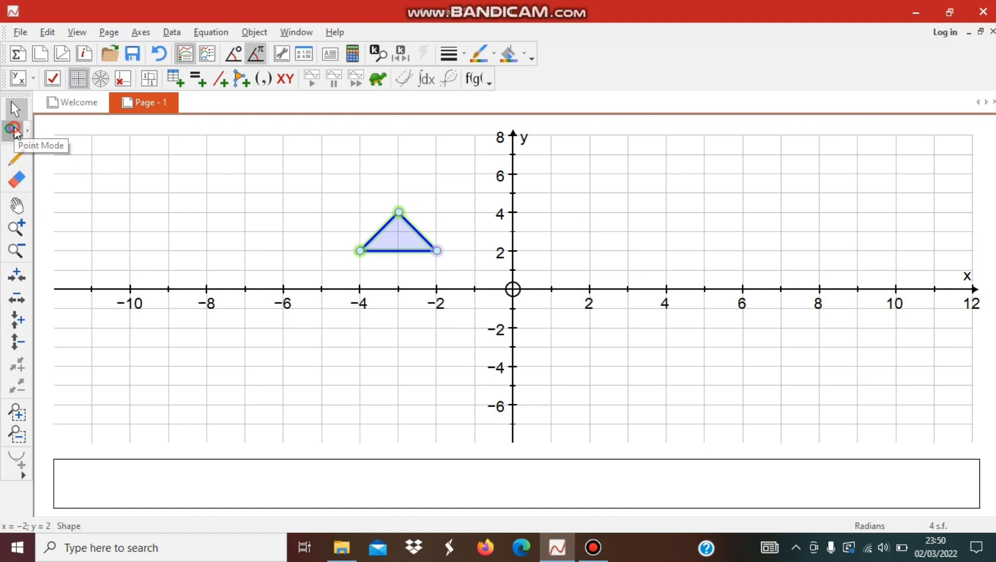
{"action": "left_click", "coordinate": [282, 249]}
{"action": "left_click", "coordinate": [15, 108]}
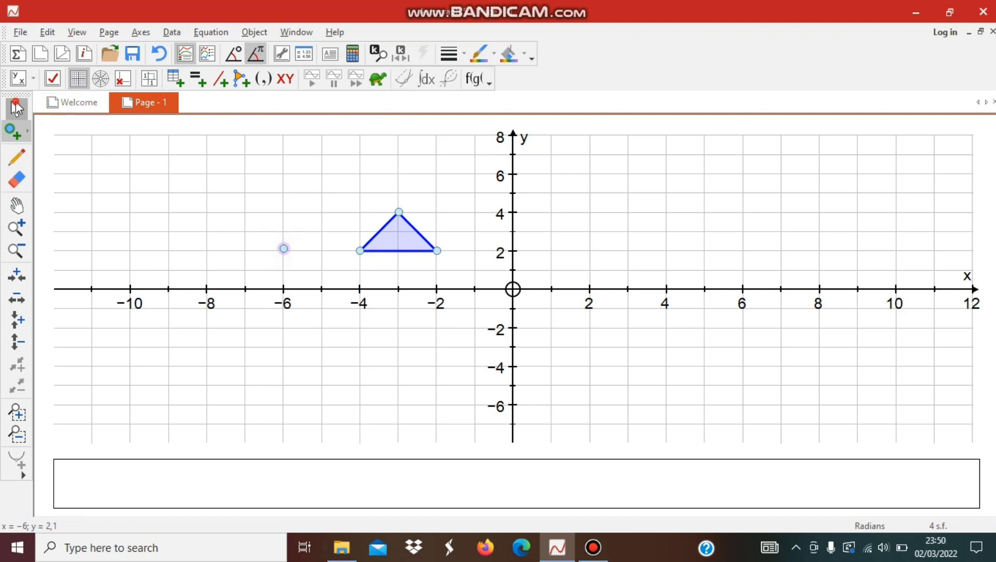
- Enlarge the triangle about the separate point by factor 2, with construction lines shown
{"action": "left_click_drag", "start_coordinate": [219, 189], "coordinate": [468, 285]}
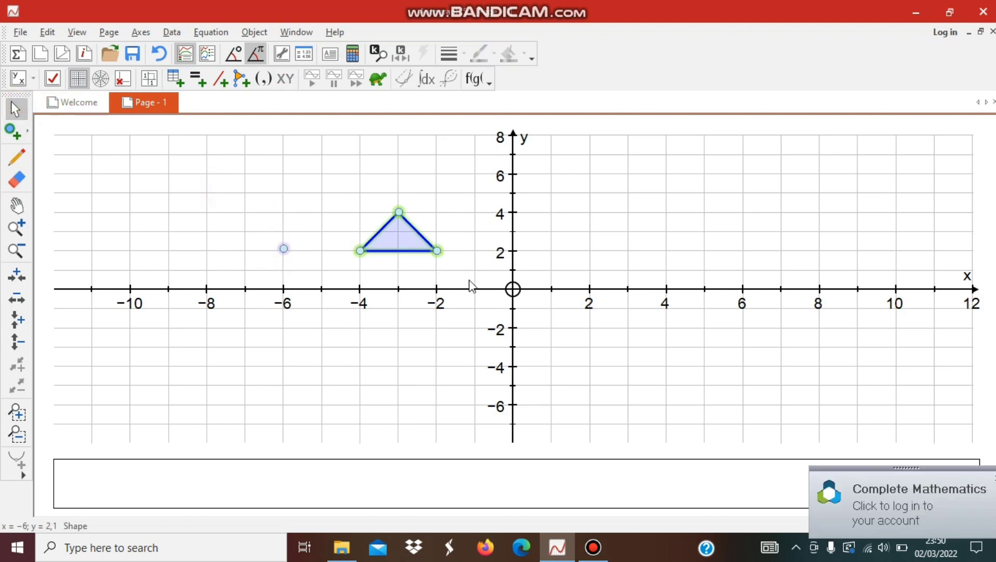
{"action": "right_click", "coordinate": [285, 249]}
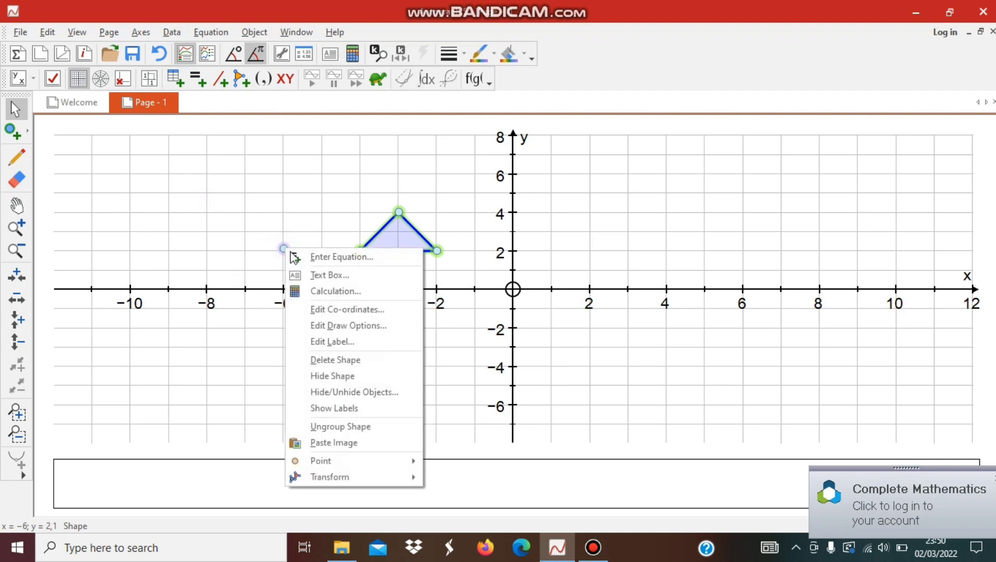
{"action": "mouse_move", "coordinate": [364, 478]}
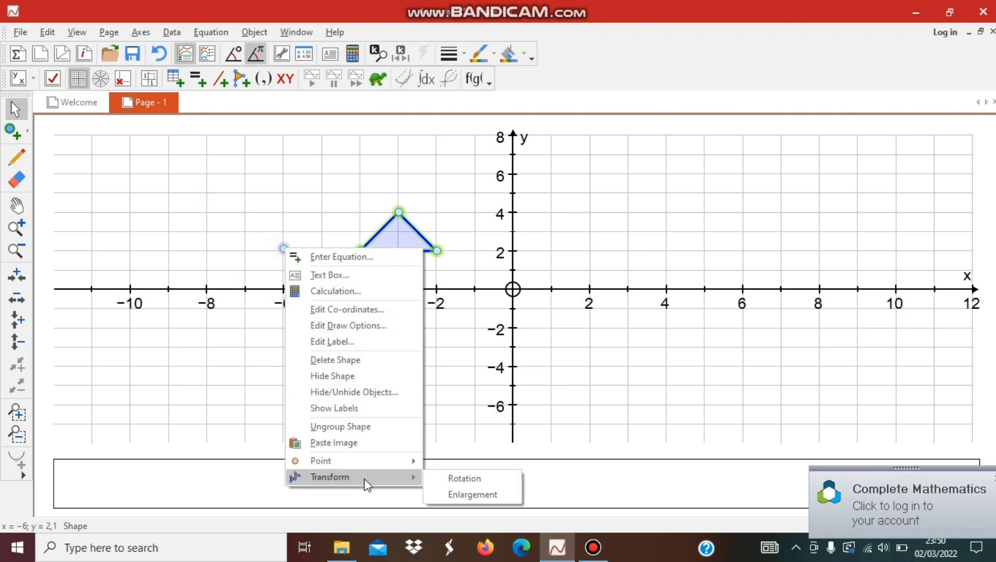
{"action": "left_click", "coordinate": [472, 495]}
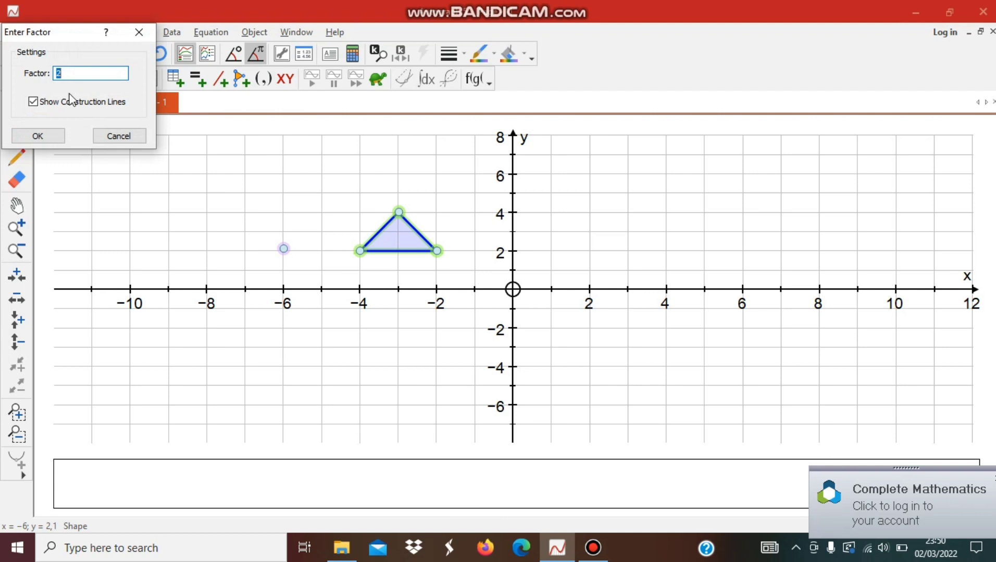
{"action": "left_click", "coordinate": [51, 134]}
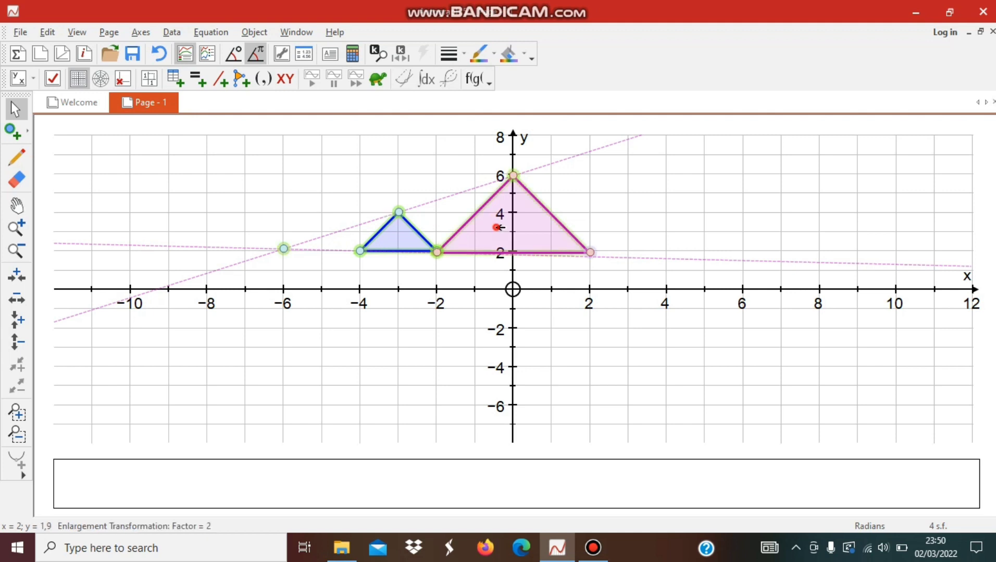
- Move the original blue triangle about 0.5 units to the right along the x direction
{"action": "left_click", "coordinate": [454, 217]}
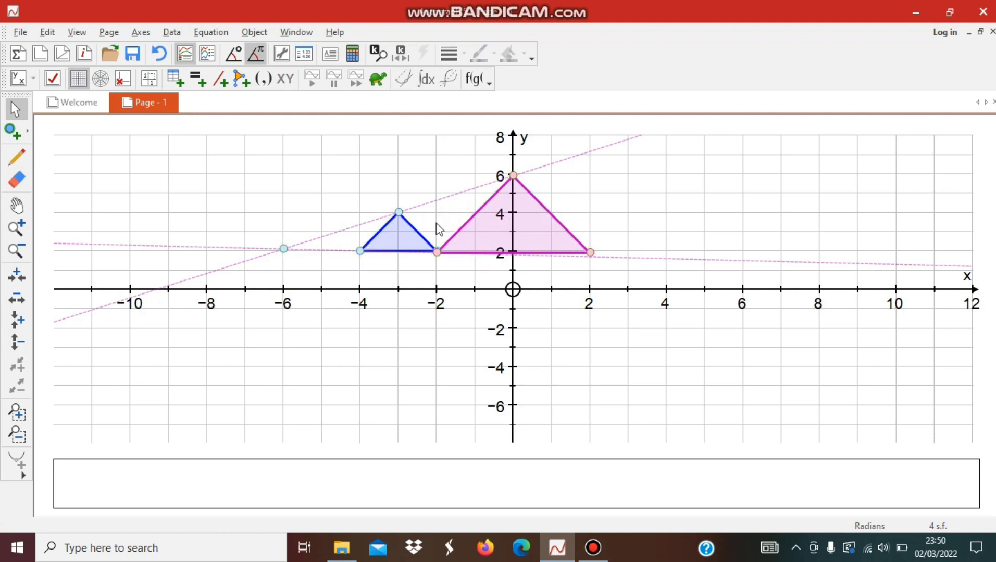
{"action": "left_click_drag", "start_coordinate": [407, 229], "coordinate": [432, 234]}
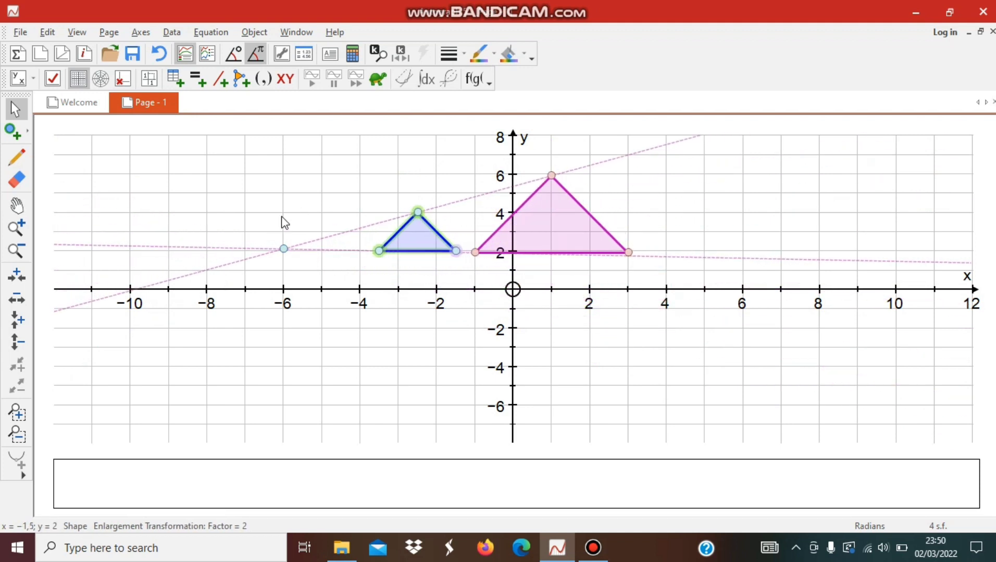
- Label the centre of enlargement with a text box reading A and its coordinates, in the Ice Blue preset style
{"action": "left_click", "coordinate": [283, 249]}
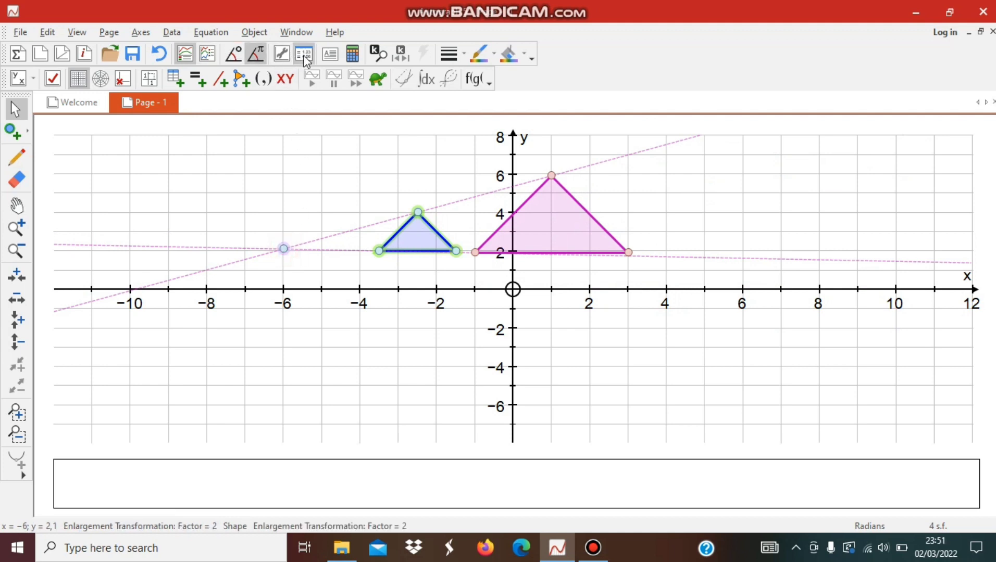
{"action": "left_click", "coordinate": [330, 54]}
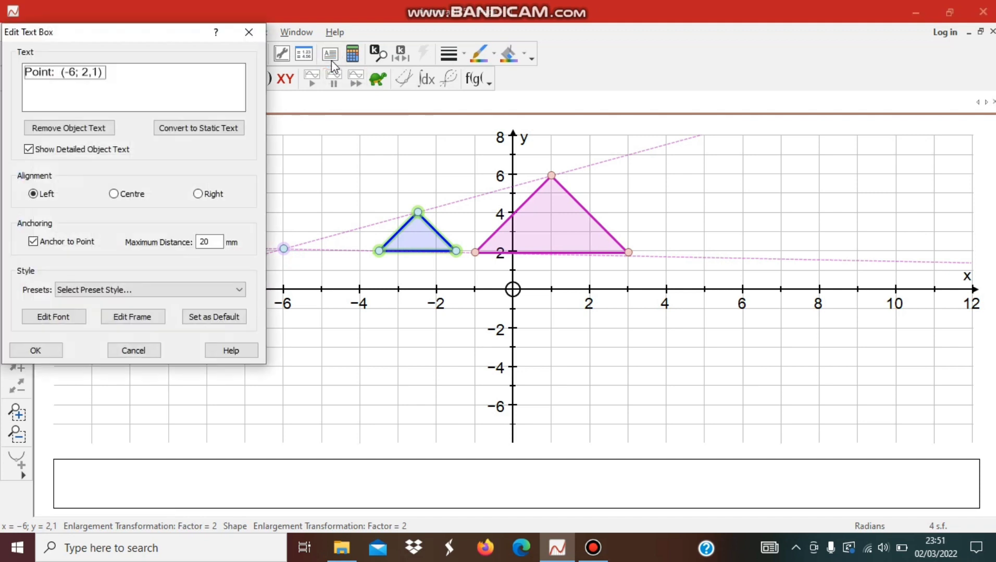
{"action": "left_click", "coordinate": [54, 74]}
{"action": "key", "text": "BackSpace"}
{"action": "key", "text": "BackSpace"}
{"action": "key", "text": "BackSpace"}
{"action": "key", "text": "BackSpace"}
{"action": "key", "text": "BackSpace"}
{"action": "key", "text": "BackSpace"}
{"action": "type", "text": "A"}
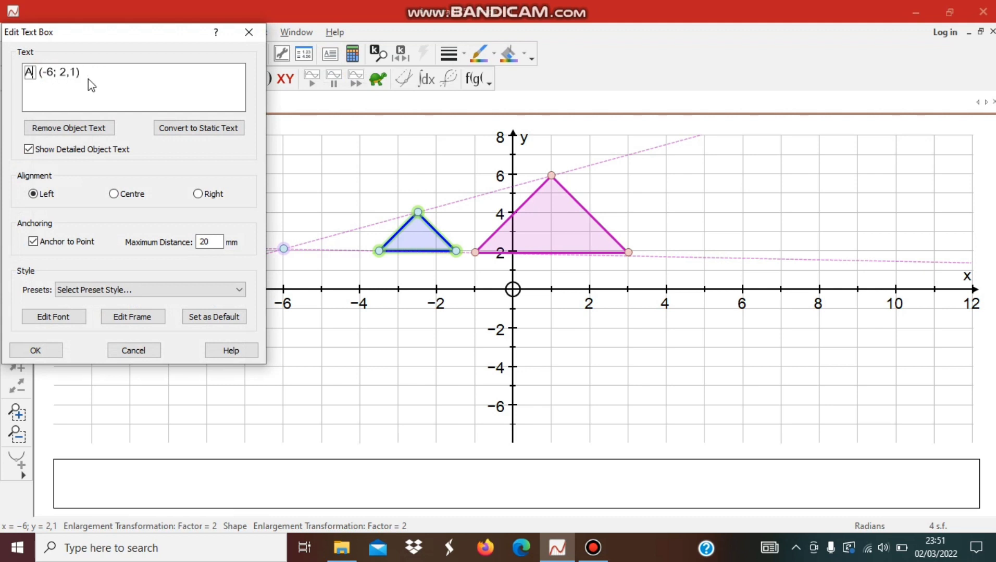
{"action": "left_click", "coordinate": [130, 289]}
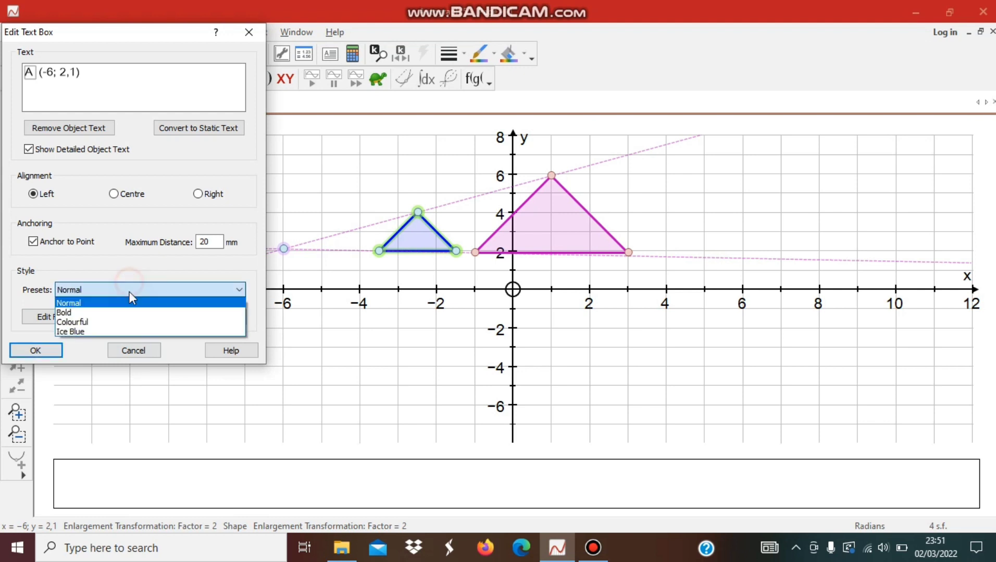
{"action": "left_click", "coordinate": [76, 332]}
{"action": "left_click", "coordinate": [34, 351]}
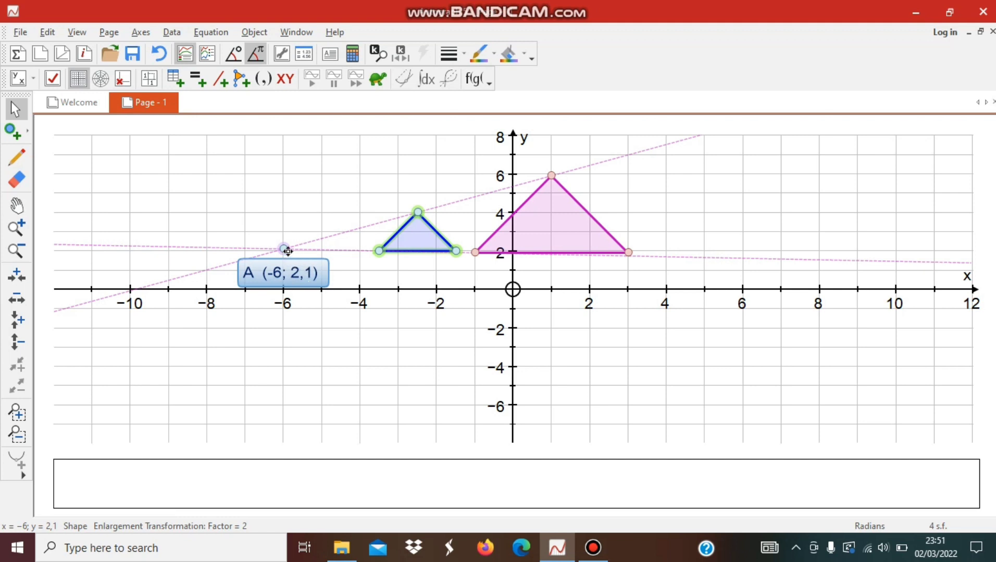
- Move the centre of enlargement A slightly up and to the right
{"action": "left_click", "coordinate": [354, 240]}
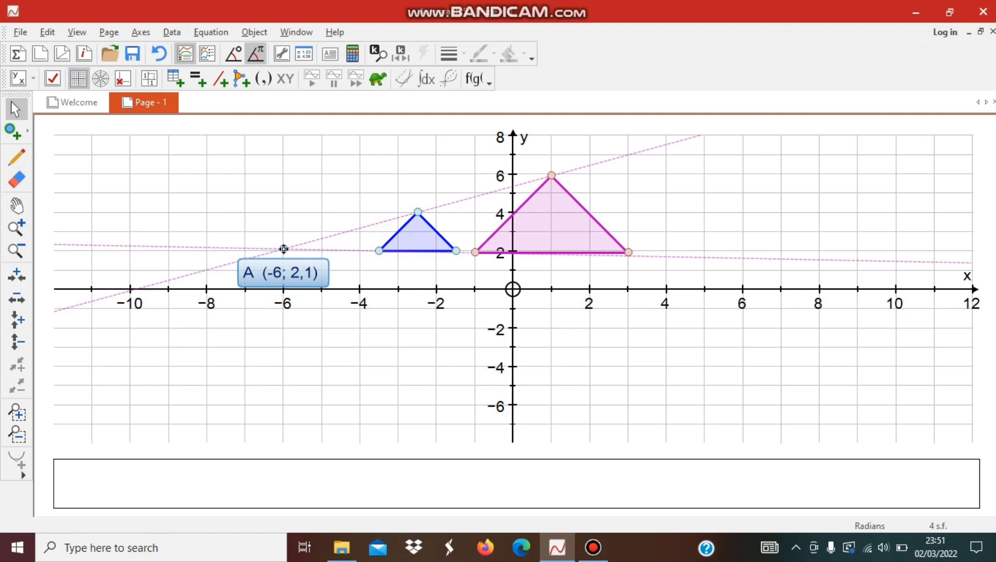
{"action": "left_click_drag", "start_coordinate": [283, 248], "coordinate": [302, 238]}
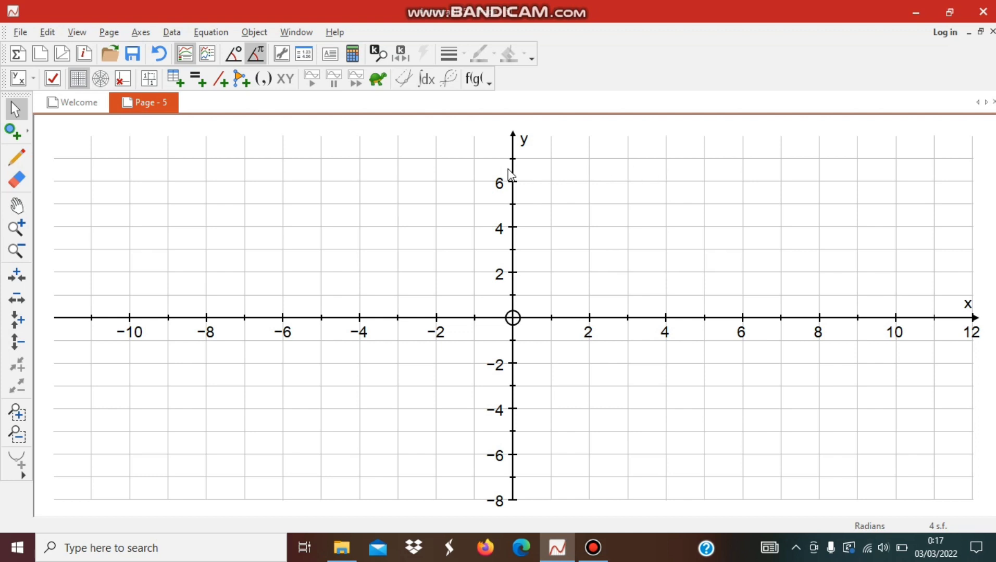
- Plot five points for a house-shaped outline at about (-4, 4), (-3, 6), (-2, 4), (-2, 1) and (-4, 1)
{"action": "left_click", "coordinate": [18, 138]}
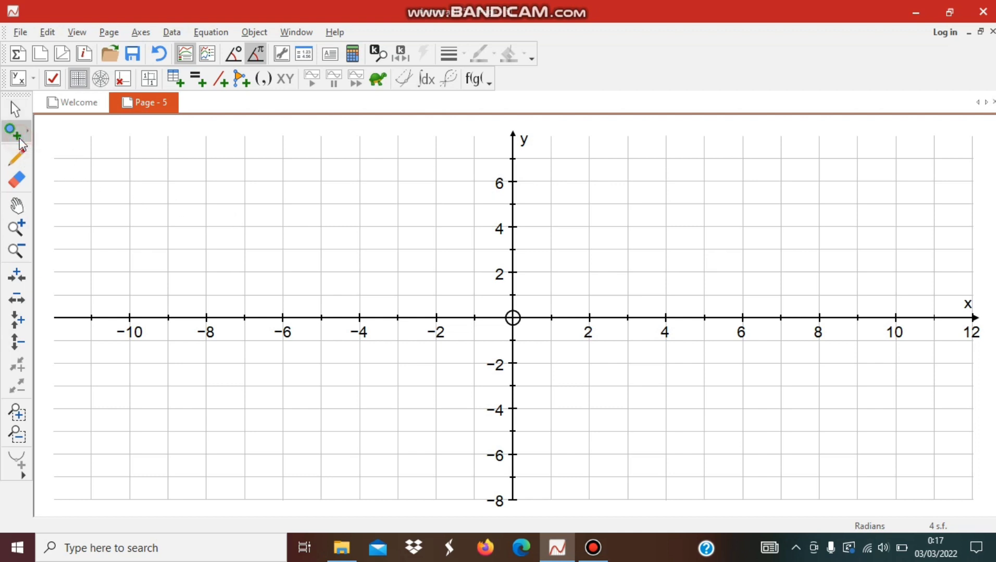
{"action": "left_click", "coordinate": [359, 226]}
{"action": "left_click", "coordinate": [398, 180]}
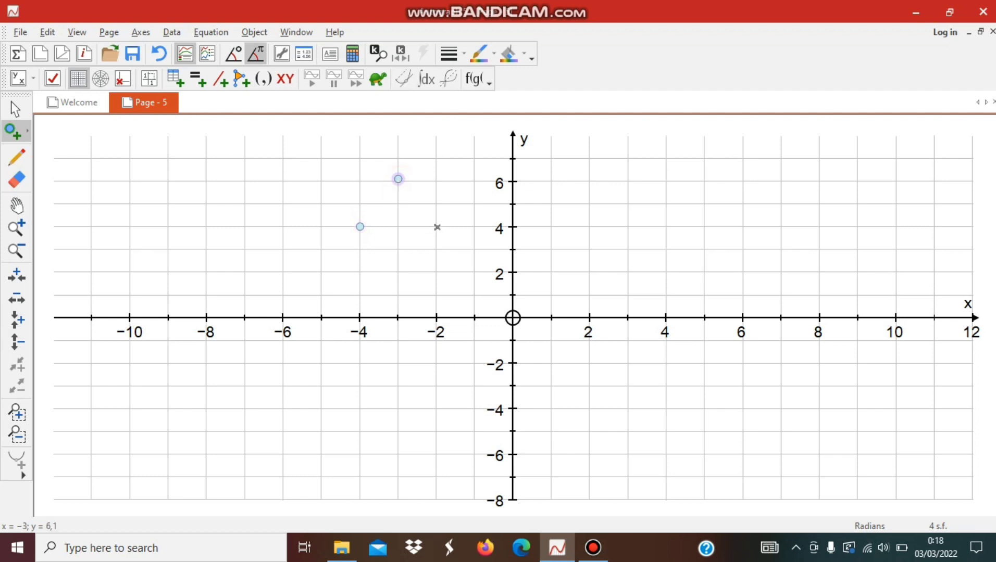
{"action": "left_click", "coordinate": [437, 227]}
{"action": "left_click", "coordinate": [435, 293]}
{"action": "left_click", "coordinate": [359, 295]}
{"action": "left_click", "coordinate": [16, 109]}
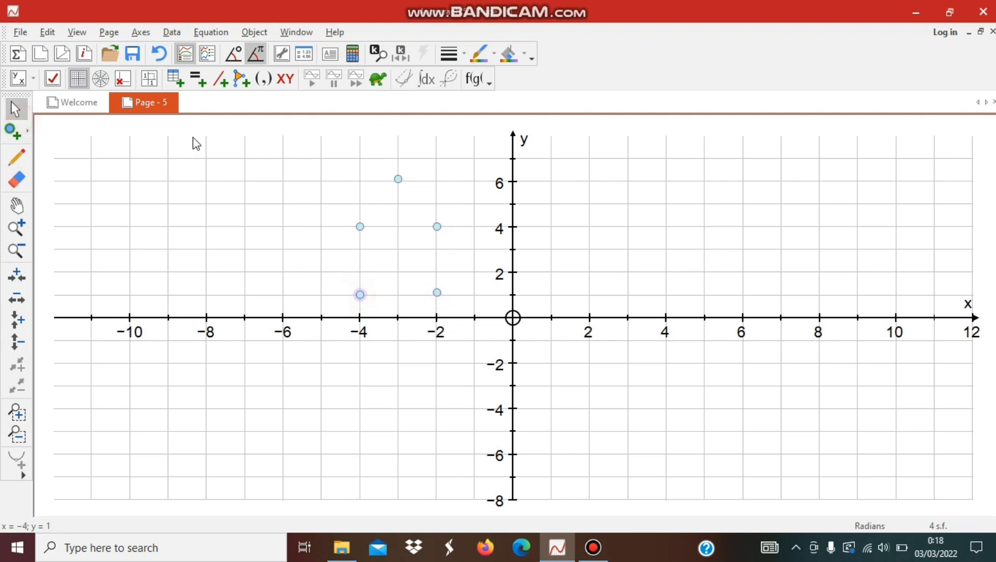
- Select the five plotted points and group them into a house-shaped pentagon
{"action": "left_click_drag", "start_coordinate": [323, 156], "coordinate": [490, 320]}
{"action": "right_click", "coordinate": [391, 238]}
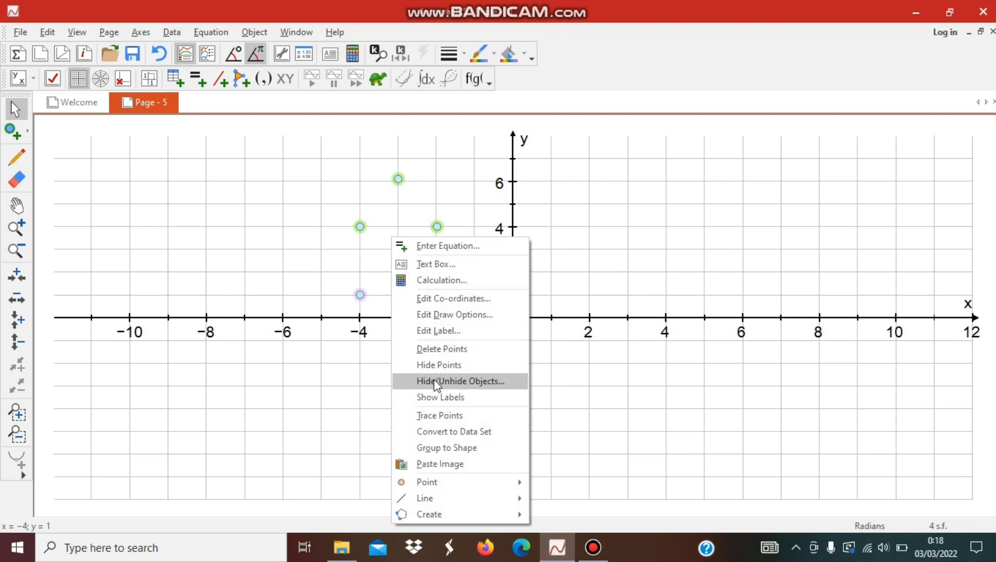
{"action": "left_click", "coordinate": [450, 449]}
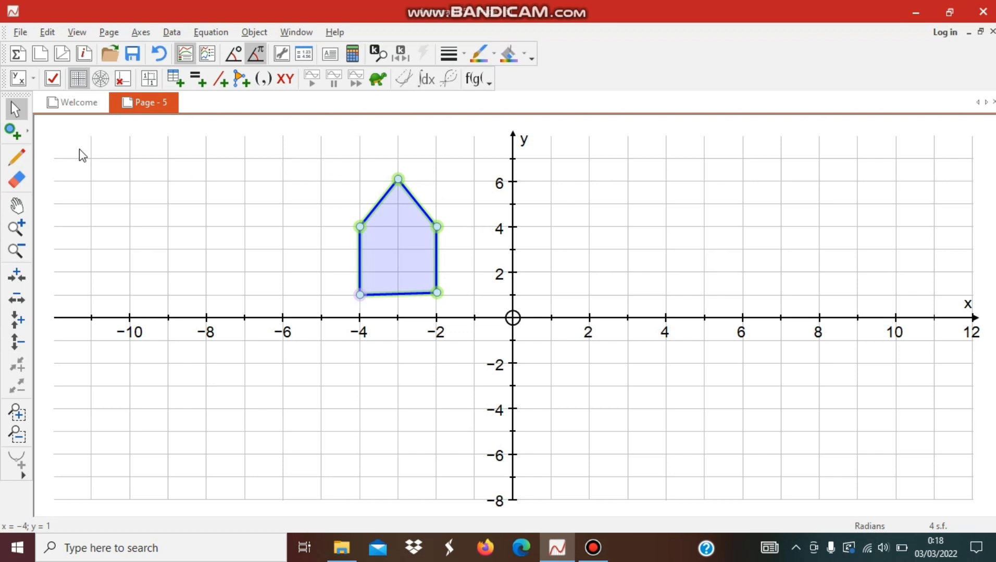
- Plot a separate point below the pentagon at (-5, -2)
{"action": "left_click", "coordinate": [13, 130]}
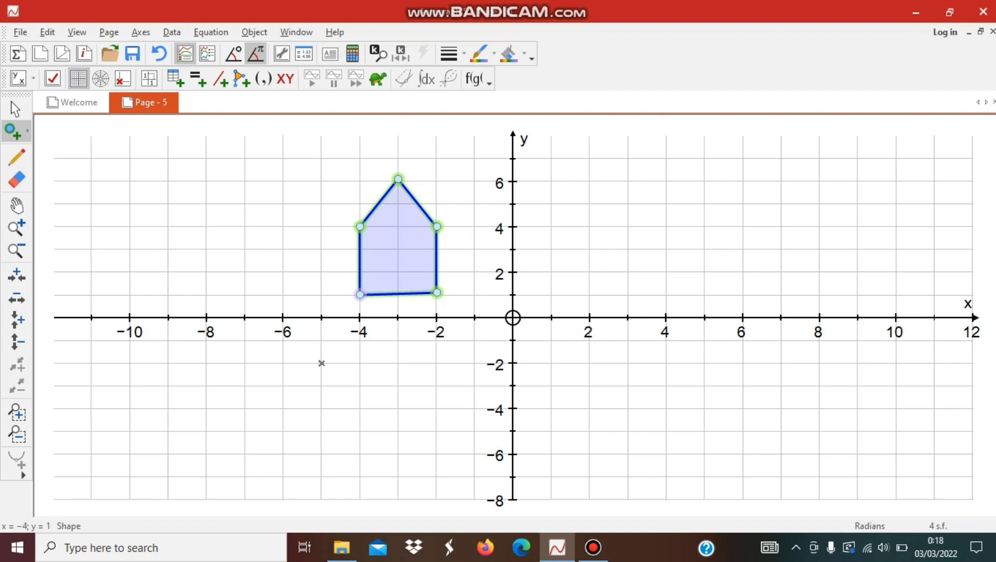
{"action": "left_click", "coordinate": [320, 363]}
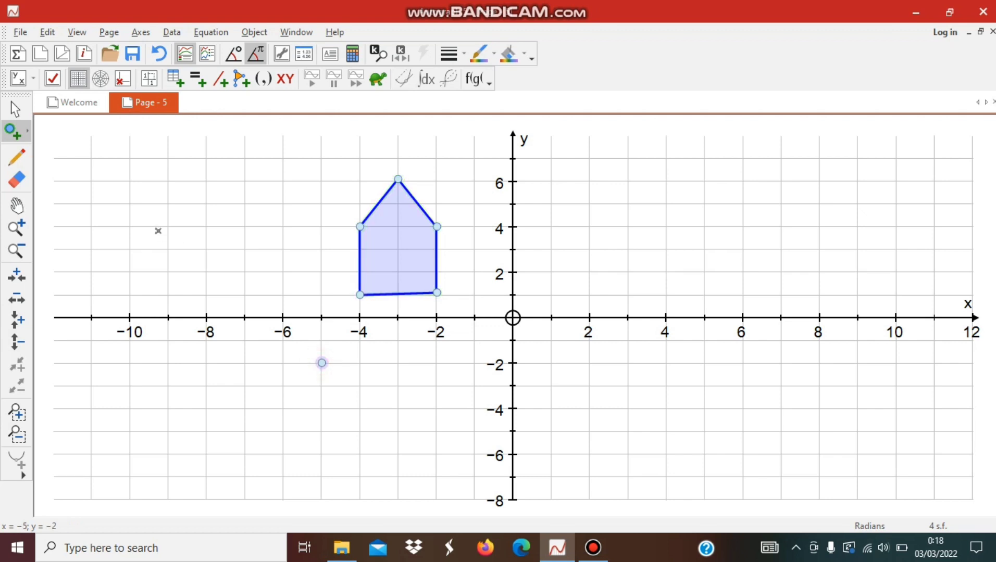
{"action": "left_click", "coordinate": [15, 108]}
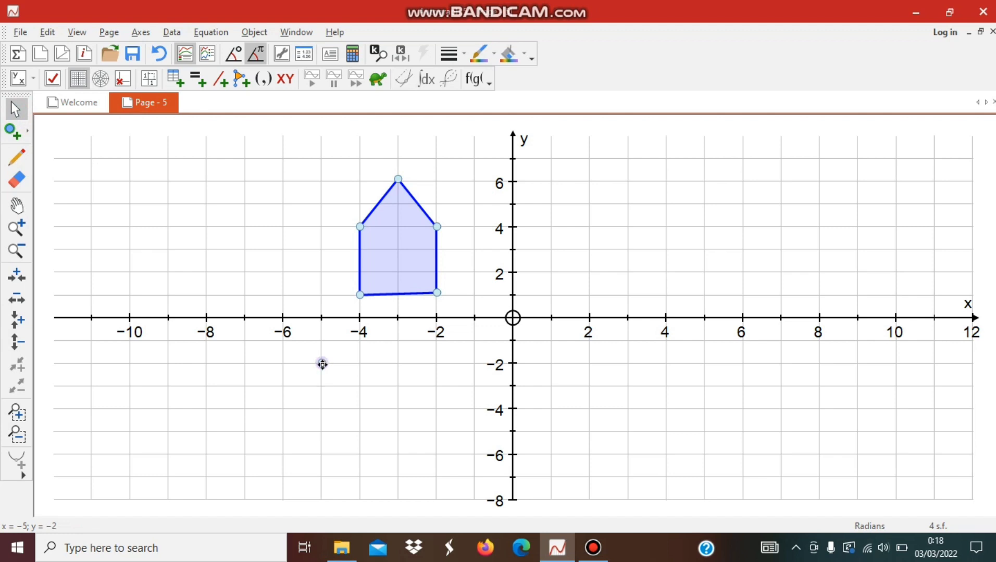
- Create a vector with components (3, 2) starting from the point at (-5, -2)
{"action": "right_click", "coordinate": [323, 365]}
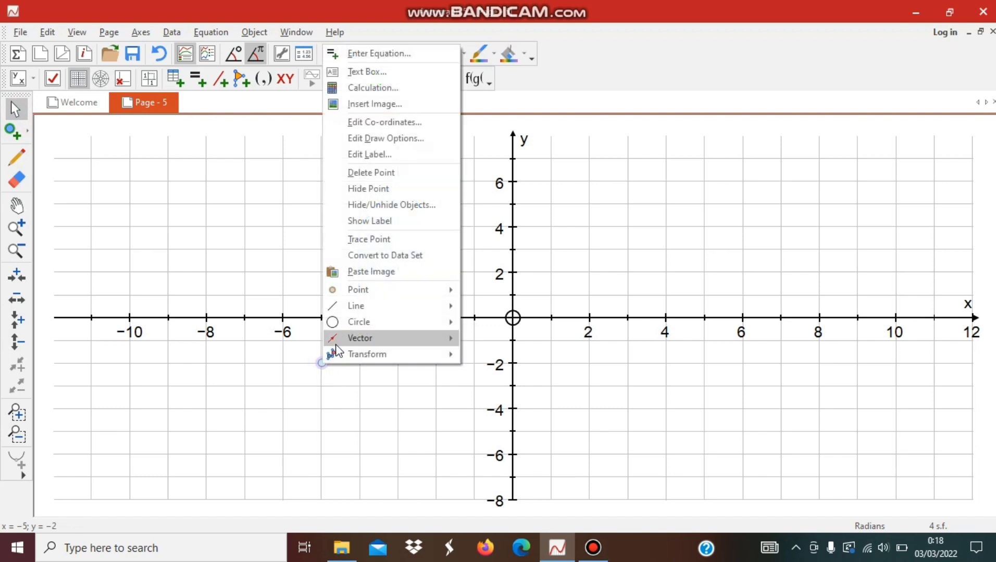
{"action": "mouse_move", "coordinate": [337, 342]}
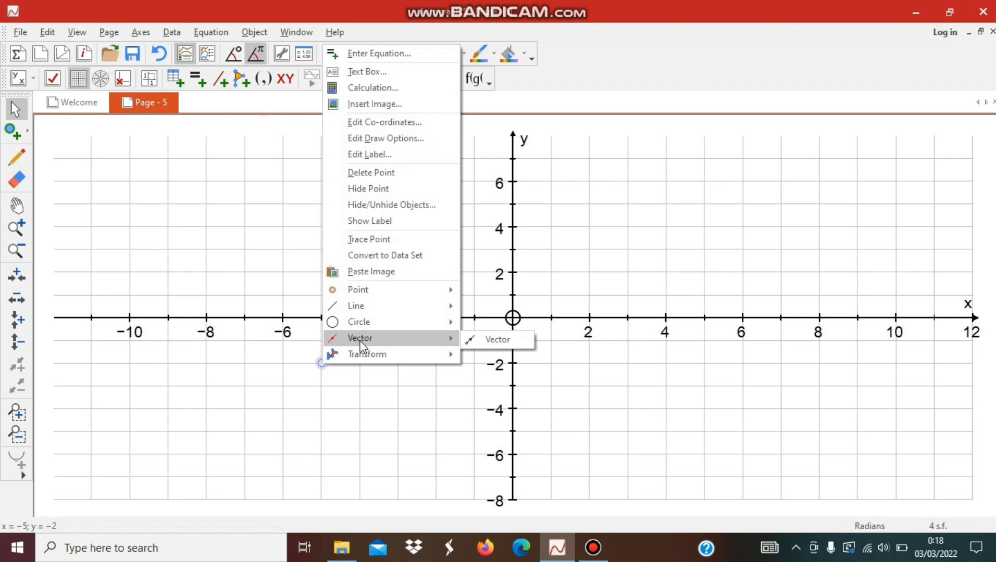
{"action": "mouse_move", "coordinate": [364, 354]}
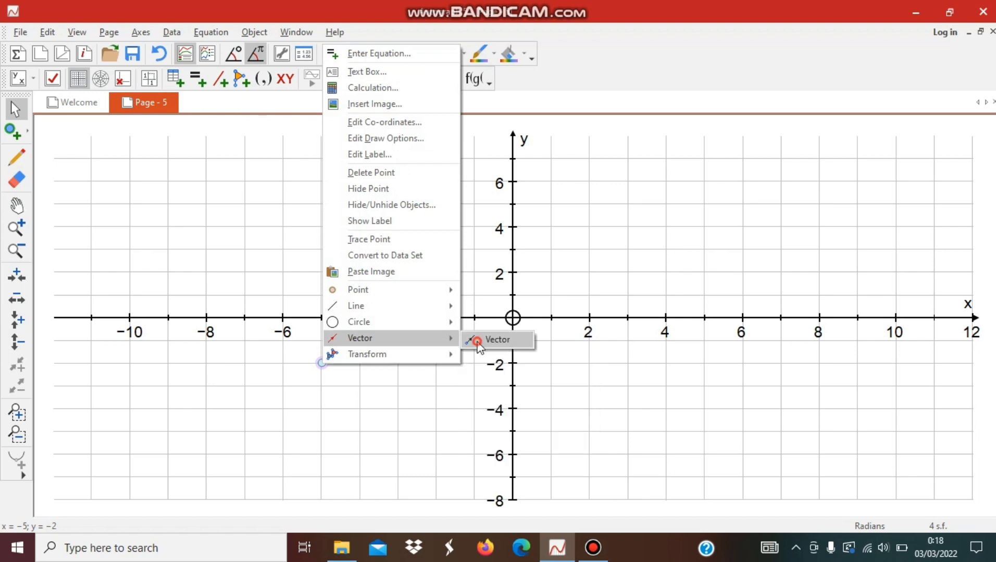
{"action": "left_click", "coordinate": [475, 341]}
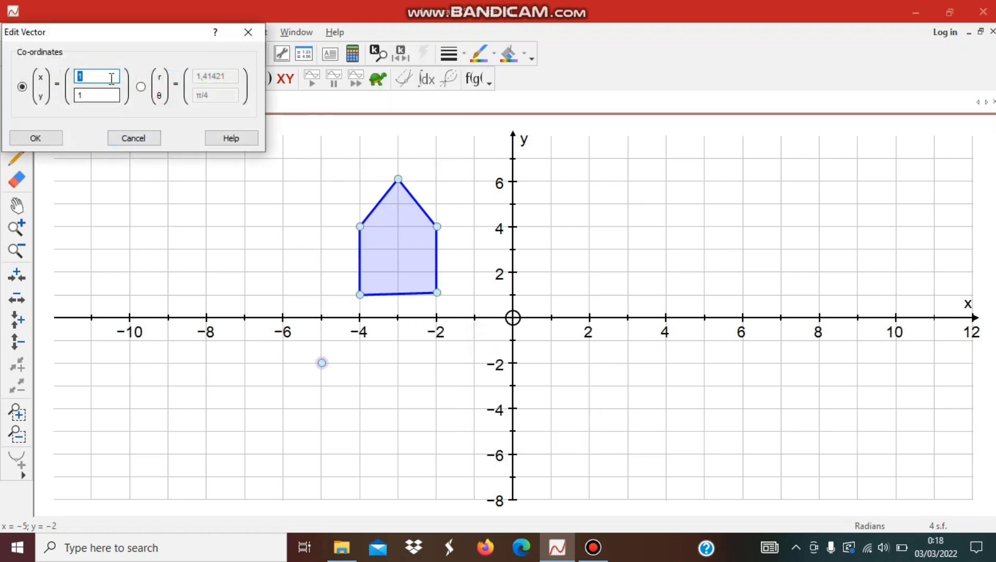
{"action": "left_click", "coordinate": [112, 77]}
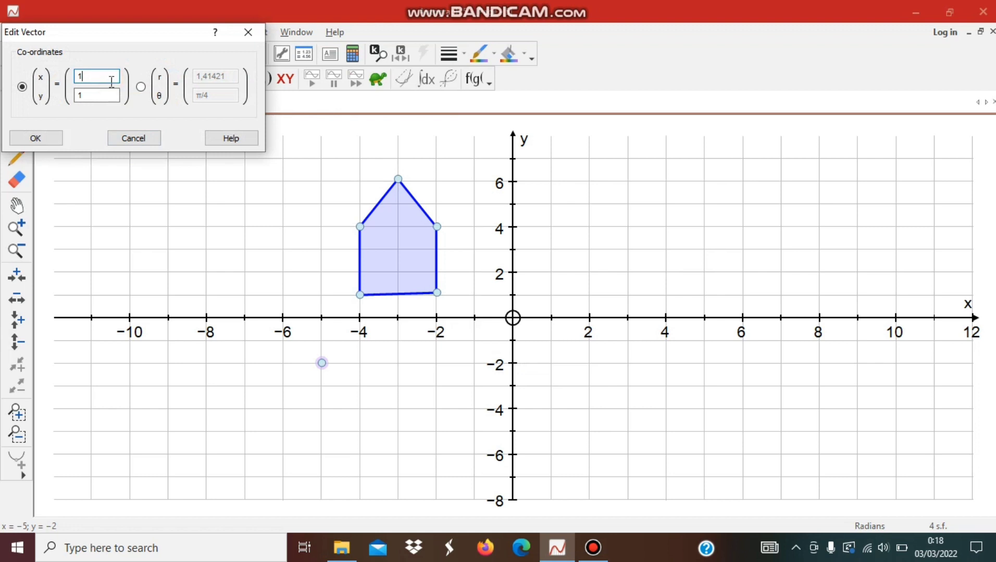
{"action": "key", "text": "BackSpace"}
{"action": "type", "text": "3"}
{"action": "left_click", "coordinate": [92, 93]}
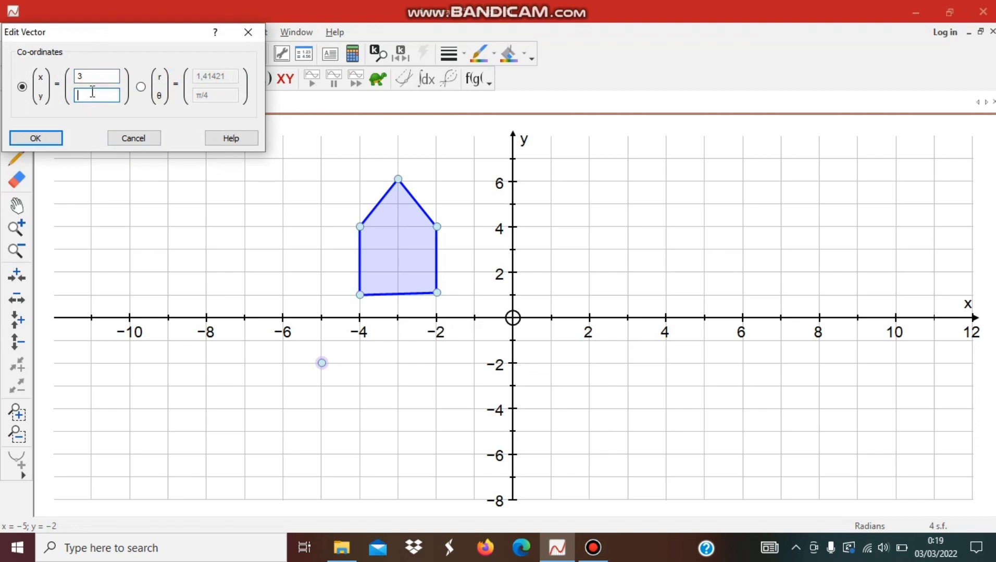
{"action": "type", "text": "2"}
{"action": "left_click", "coordinate": [36, 139]}
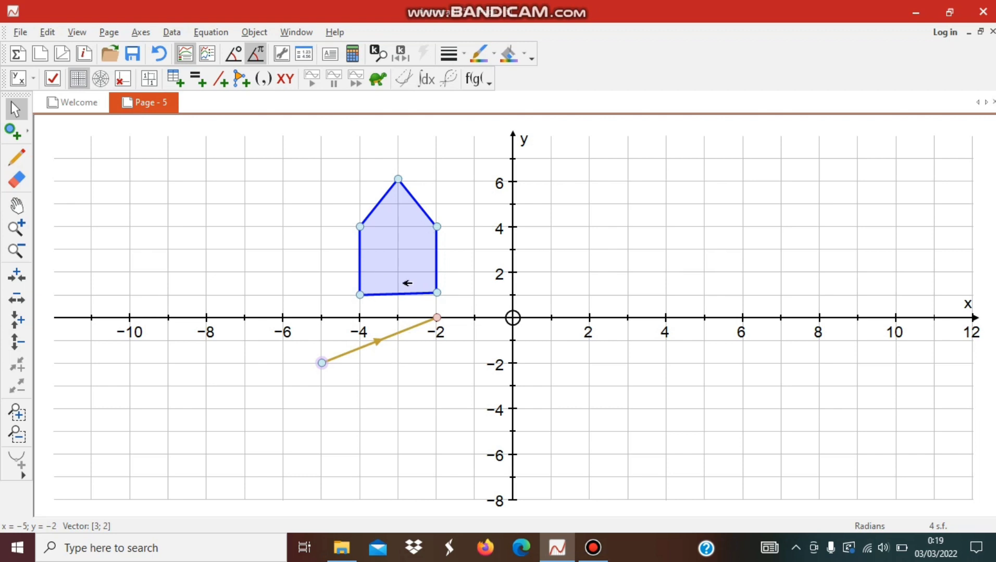
{"action": "left_click", "coordinate": [396, 237]}
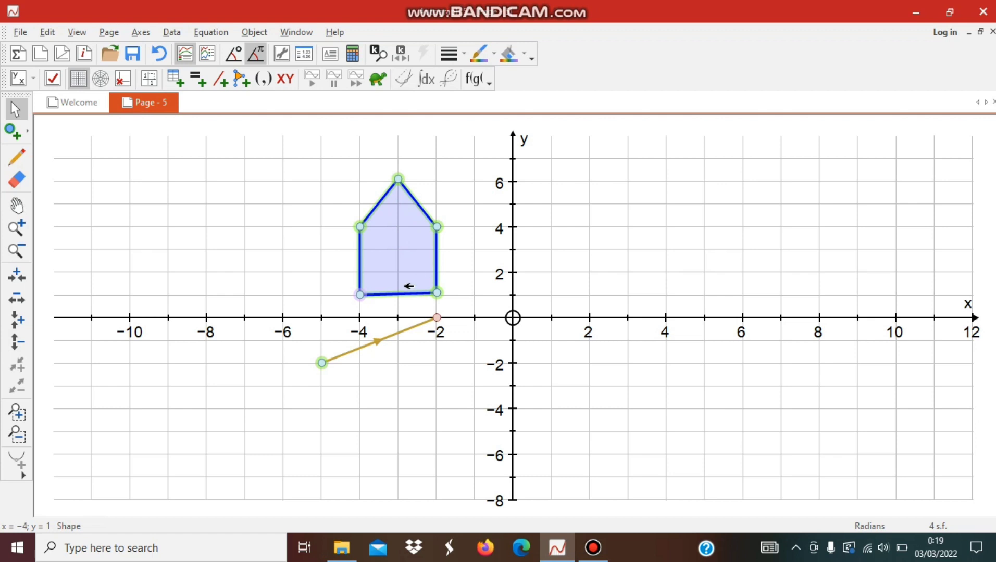
{"action": "double_click", "coordinate": [381, 342]}
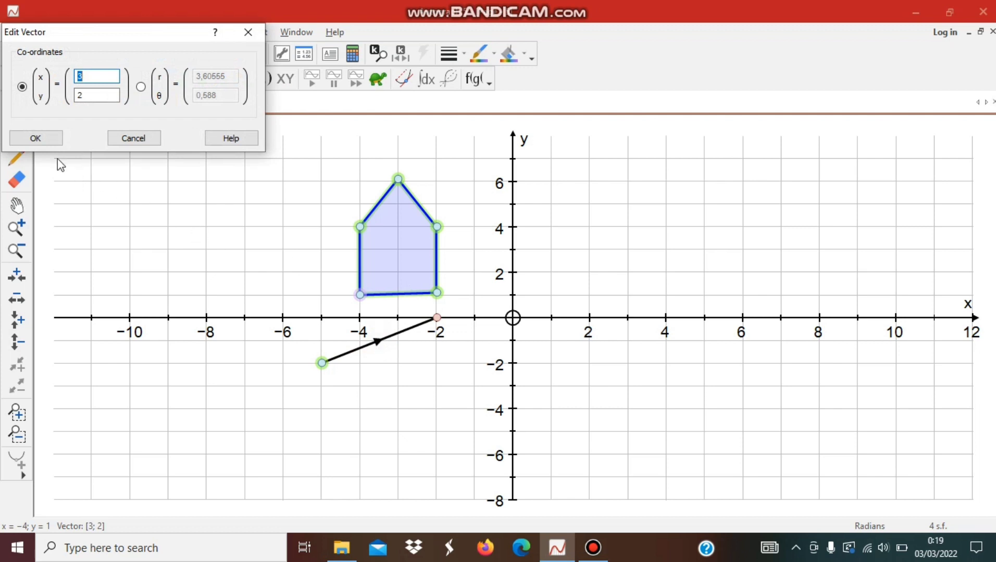
{"action": "left_click", "coordinate": [50, 140]}
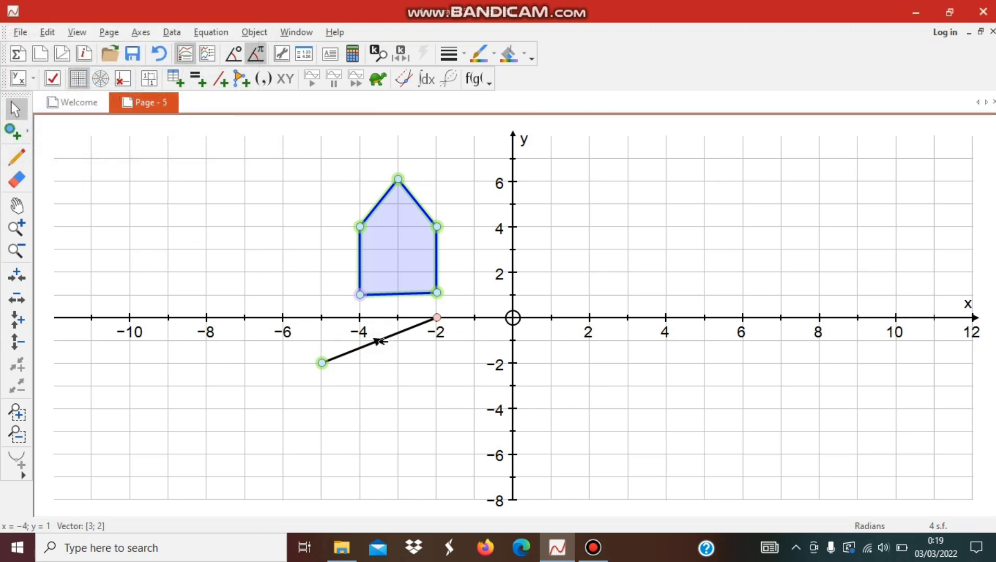
{"action": "right_click", "coordinate": [379, 341]}
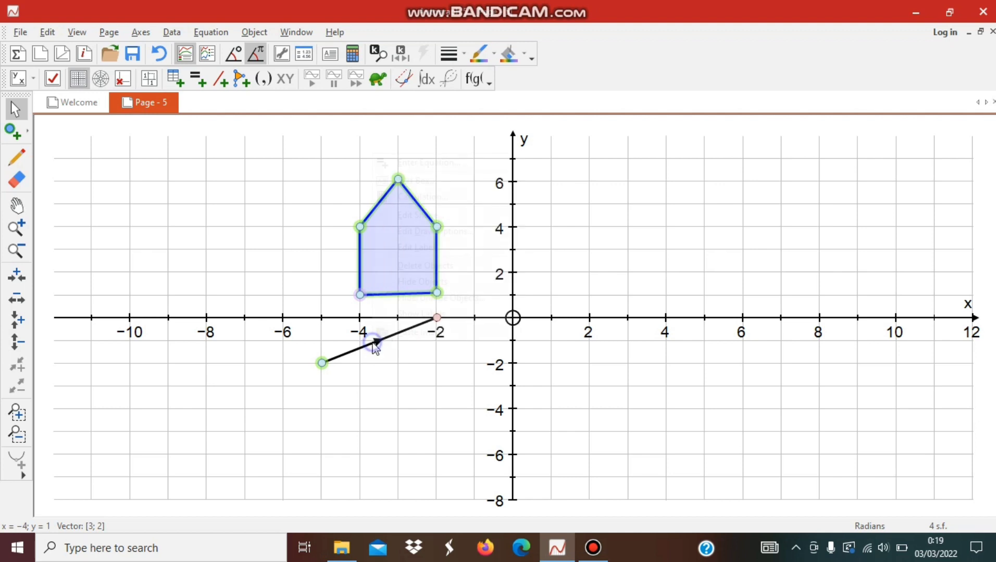
{"action": "right_click", "coordinate": [372, 342]}
{"action": "right_click", "coordinate": [375, 348]}
{"action": "left_click", "coordinate": [341, 295]}
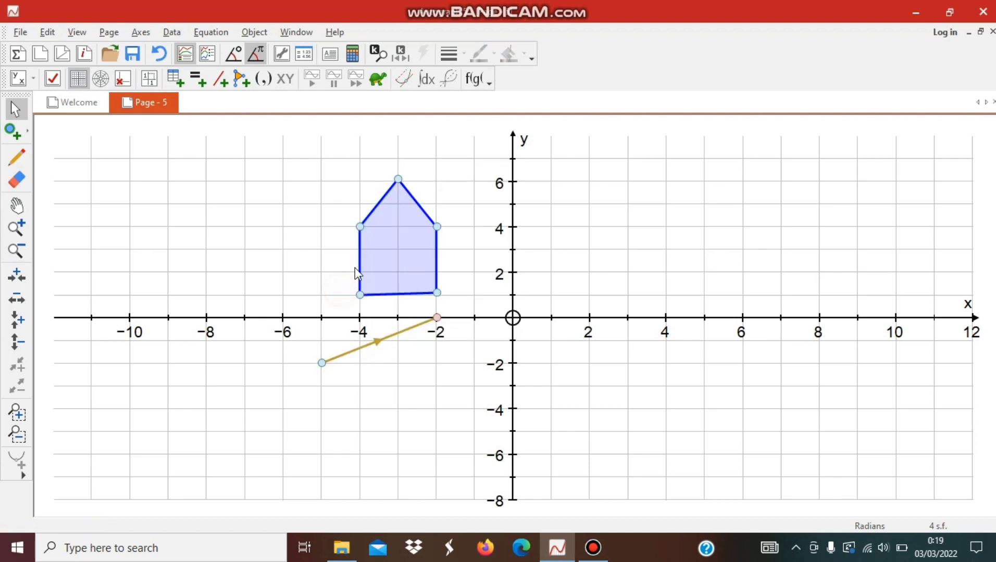
{"action": "double_click", "coordinate": [382, 262]}
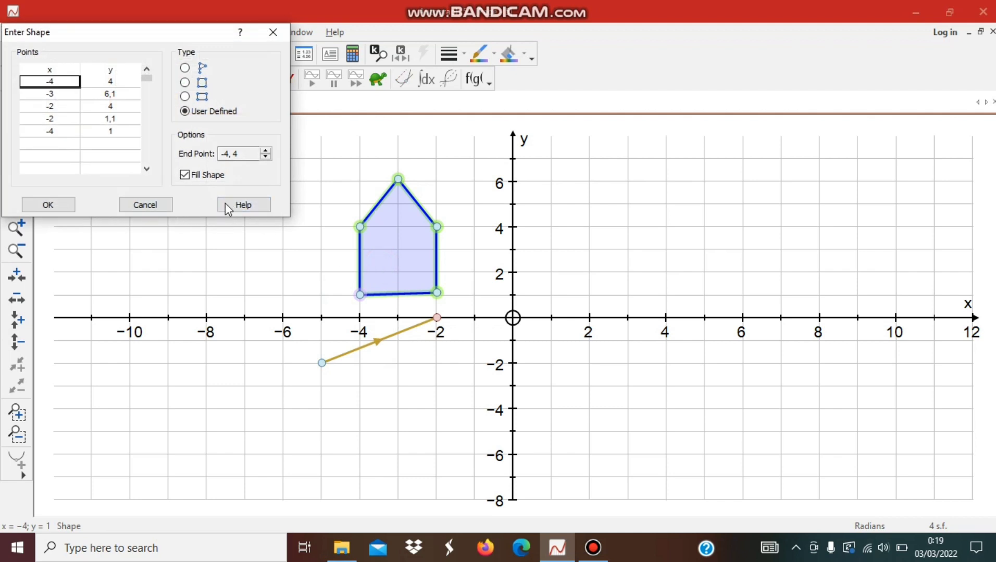
{"action": "left_click", "coordinate": [273, 30]}
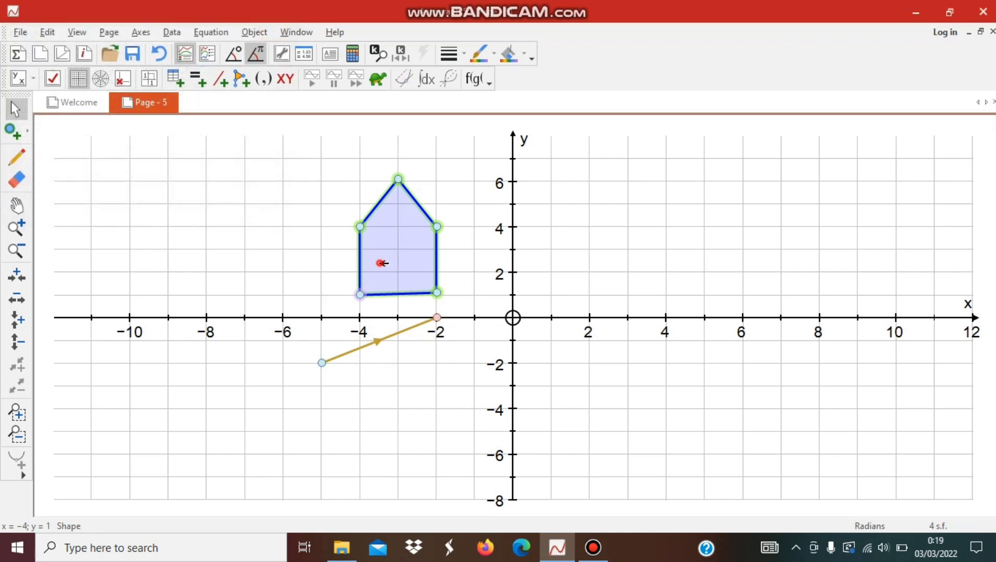
- Translate the pentagon by the vector below it, and move the vector's start point onto the original pentagon's upper-left corner
{"action": "left_click", "coordinate": [380, 263]}
{"action": "left_click", "coordinate": [394, 273]}
{"action": "left_click", "coordinate": [376, 341], "text": "shift"}
{"action": "right_click", "coordinate": [375, 342]}
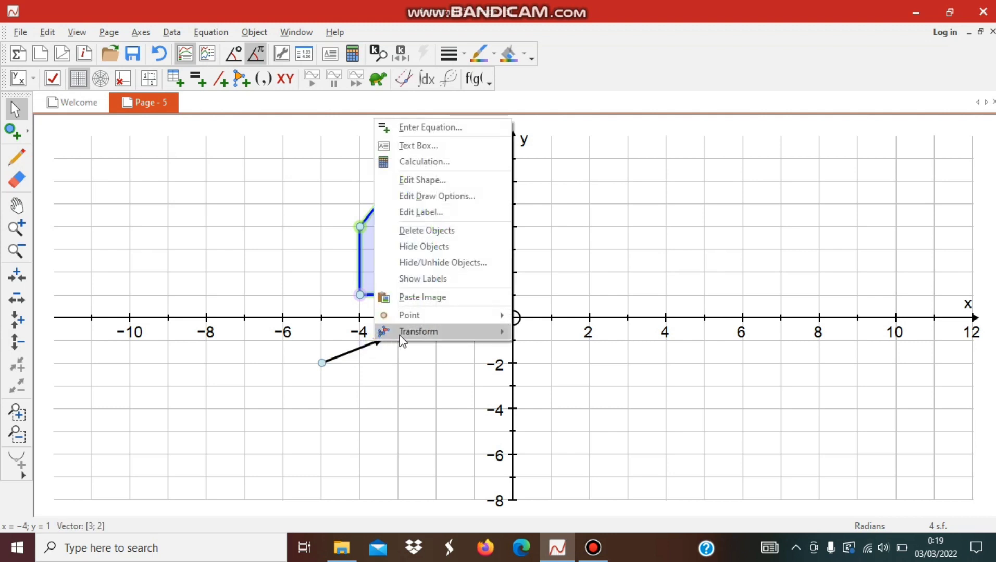
{"action": "mouse_move", "coordinate": [406, 338]}
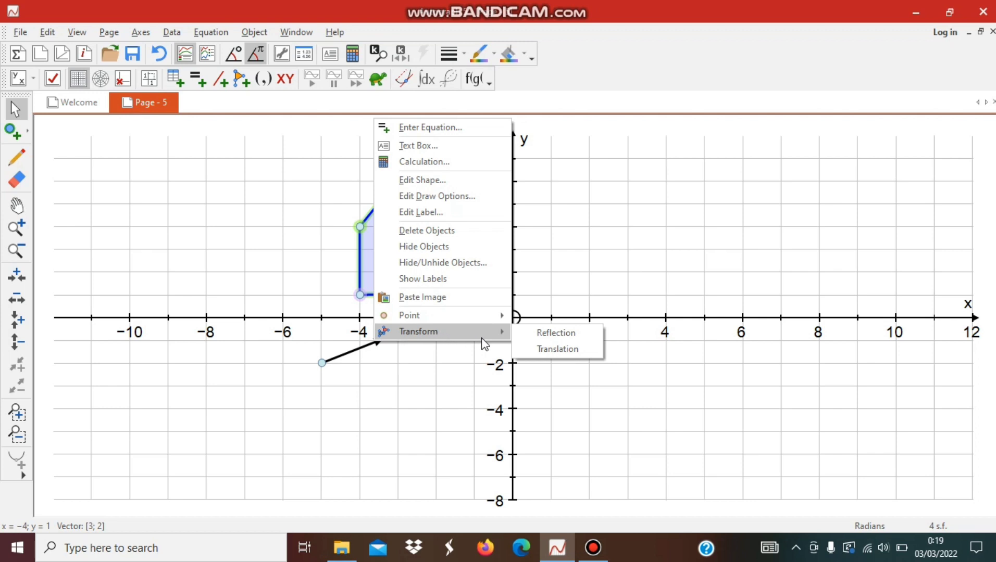
{"action": "left_click", "coordinate": [547, 356]}
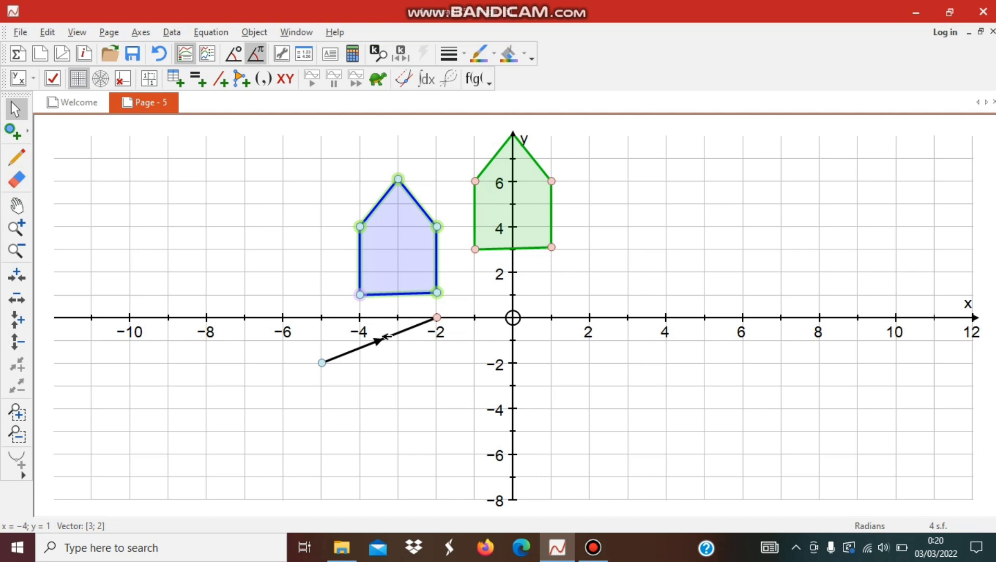
{"action": "left_click", "coordinate": [346, 356]}
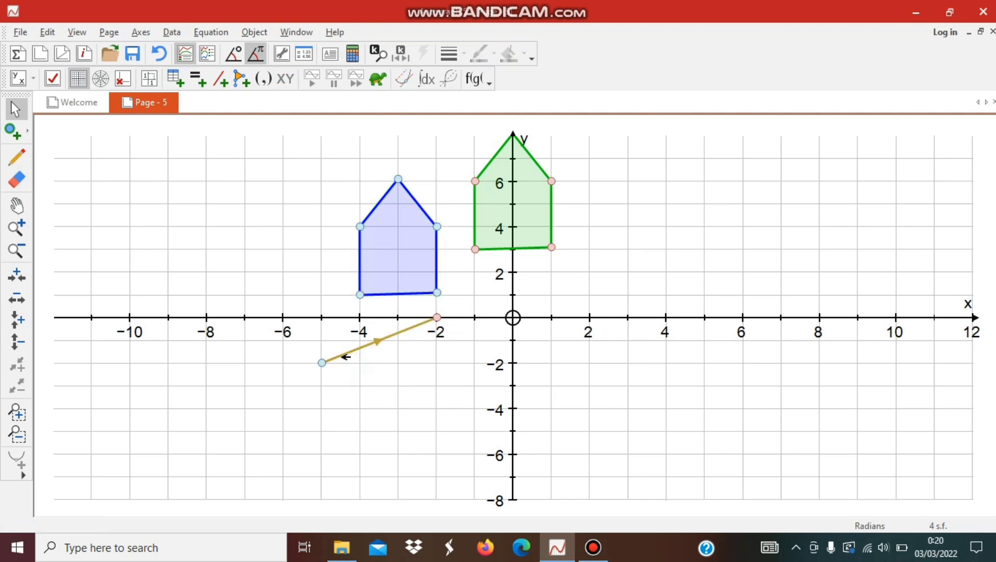
{"action": "left_click_drag", "start_coordinate": [322, 363], "coordinate": [360, 227]}
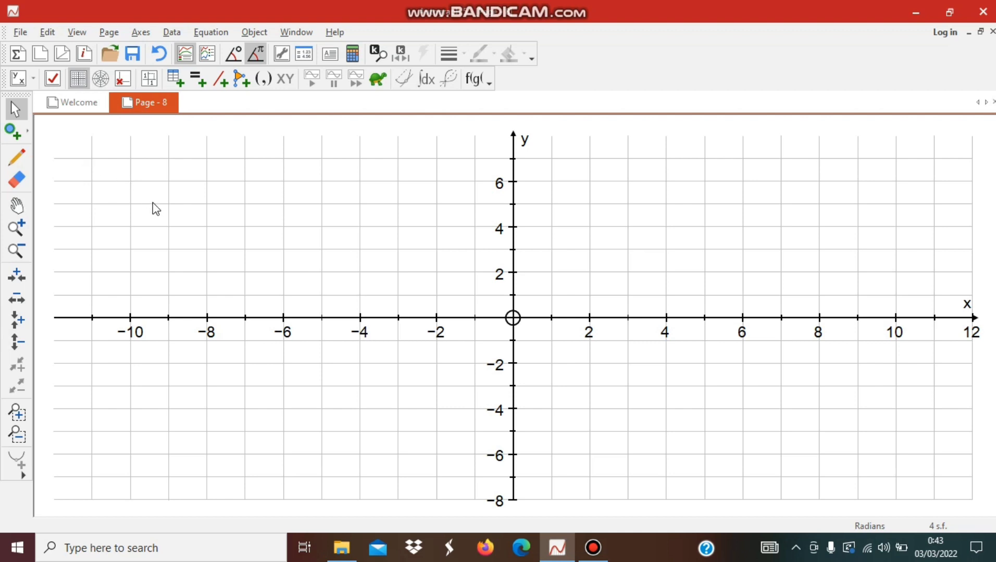
- Plot three points on the empty grid at about (-4, 5), (-2, 2) and (0, 5)
{"action": "left_click", "coordinate": [8, 135]}
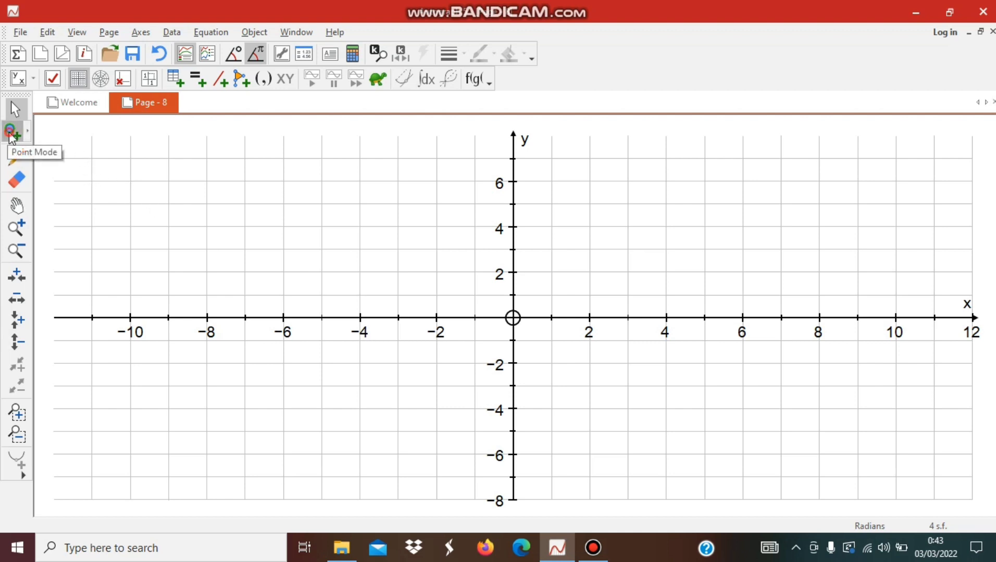
{"action": "left_click", "coordinate": [359, 203]}
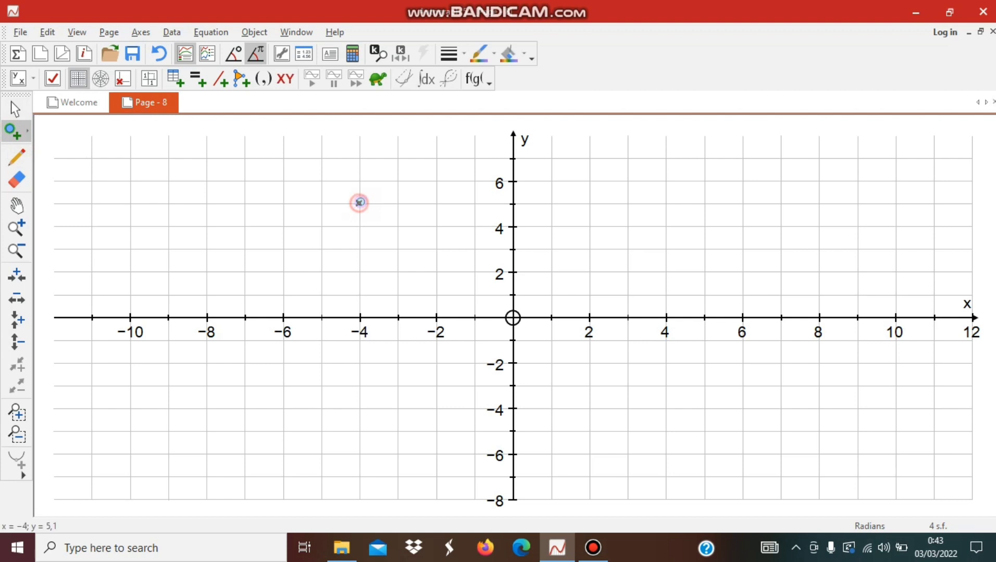
{"action": "left_click", "coordinate": [440, 271]}
{"action": "left_click", "coordinate": [513, 206]}
{"action": "left_click", "coordinate": [15, 110]}
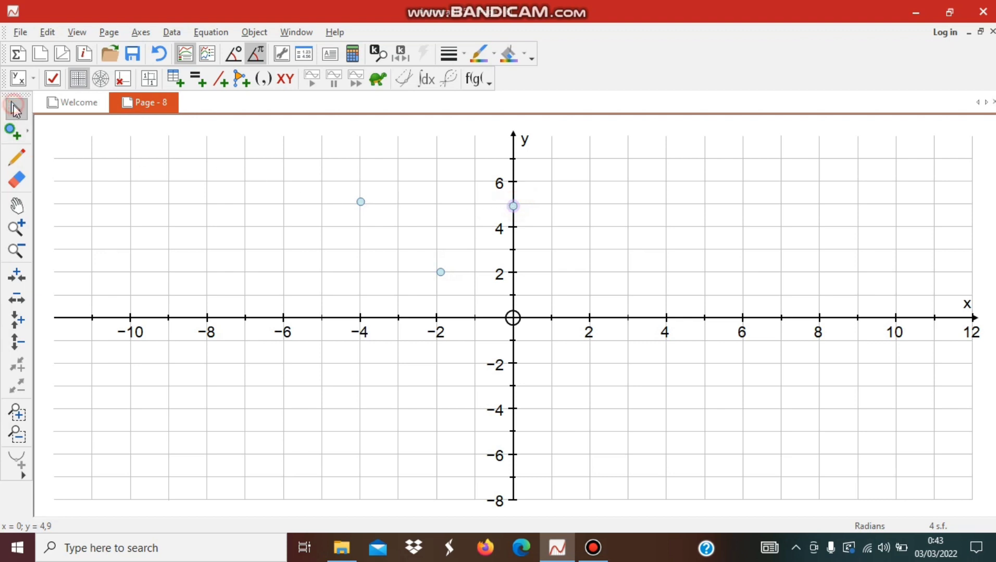
{"action": "left_click", "coordinate": [360, 201]}
{"action": "left_click", "coordinate": [441, 271]}
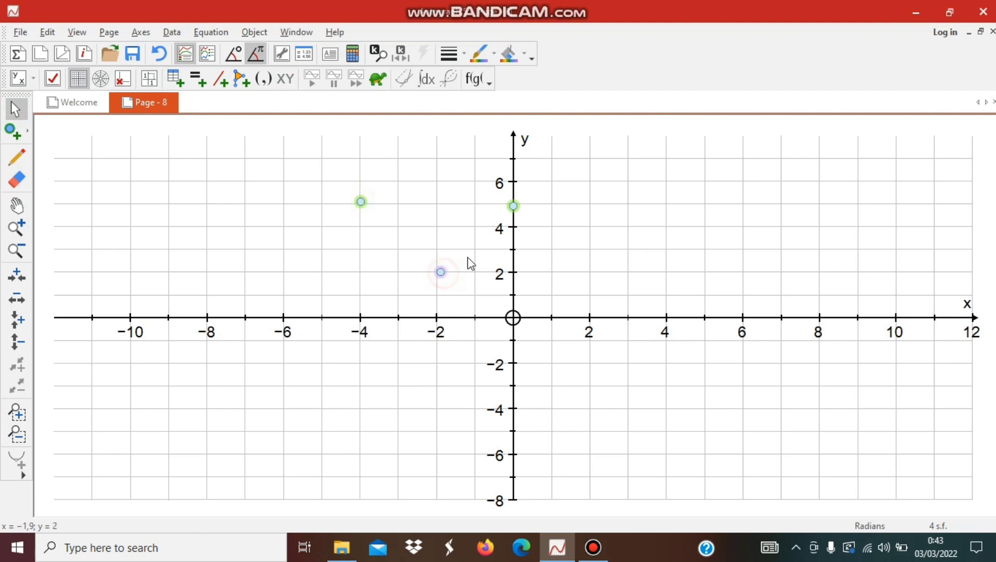
{"action": "left_click", "coordinate": [469, 257]}
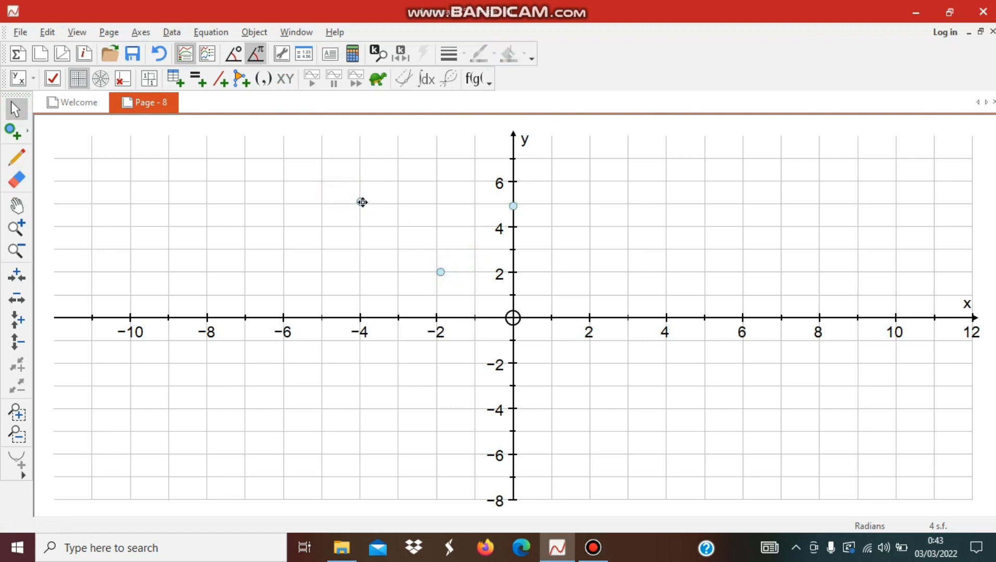
- Join the points at about (-4, 5) and (-2, 2) with a line segment
{"action": "left_click", "coordinate": [361, 203]}
{"action": "left_click", "coordinate": [437, 270]}
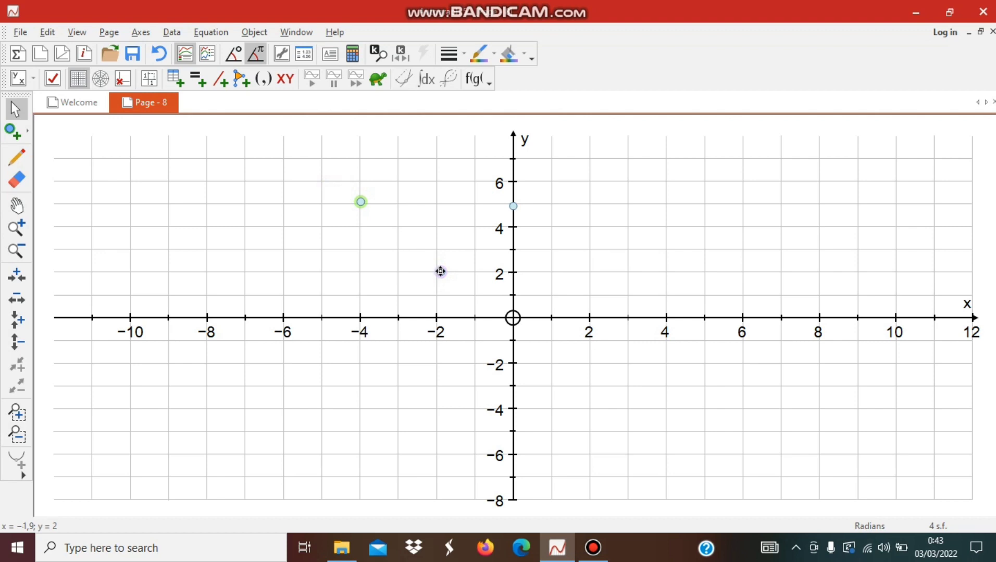
{"action": "right_click", "coordinate": [441, 272]}
{"action": "mouse_move", "coordinate": [471, 264]}
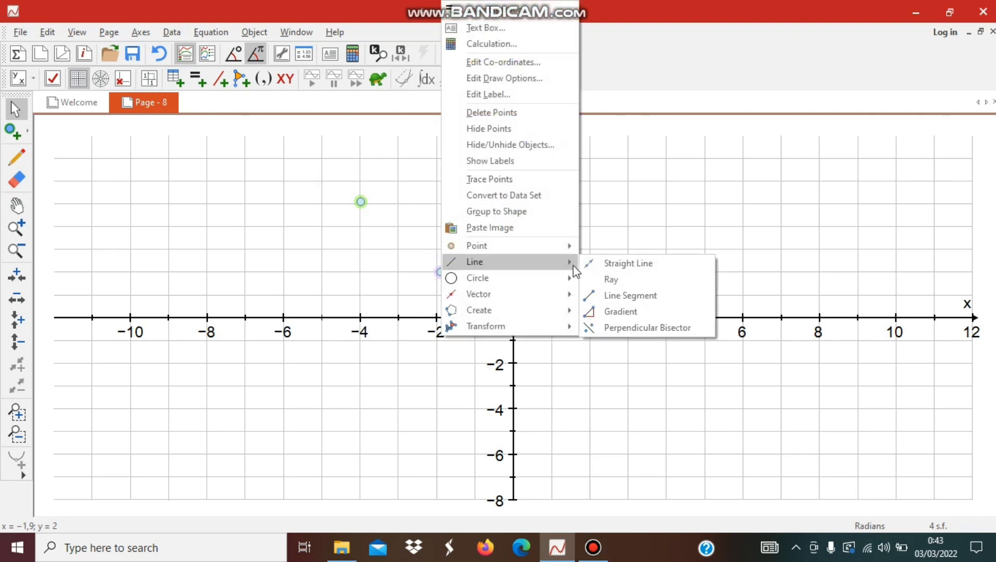
{"action": "left_click", "coordinate": [610, 295]}
{"action": "left_click", "coordinate": [483, 278]}
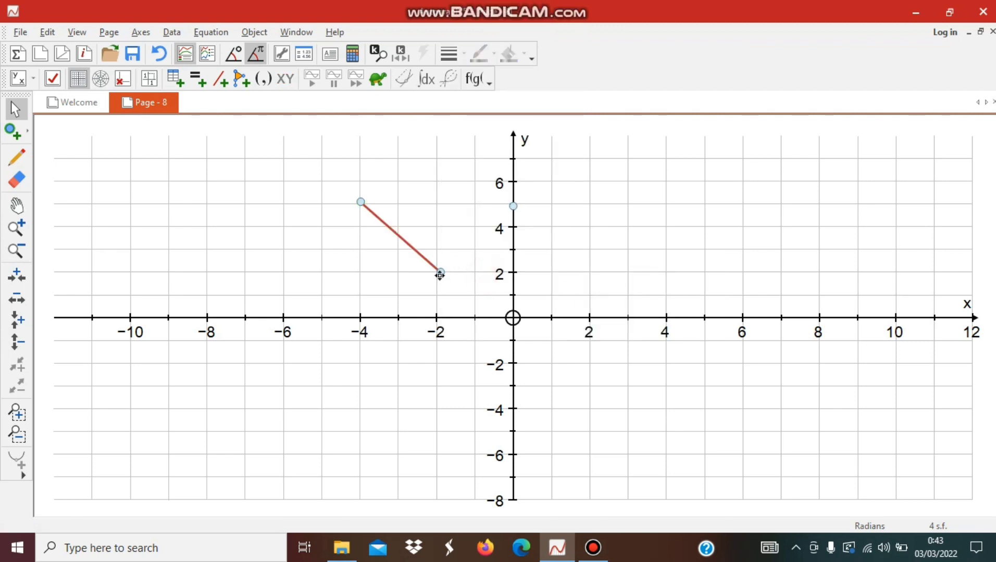
- Join the points at about (-2, 2) and (0, 5) with a line segment
{"action": "left_click", "coordinate": [441, 271]}
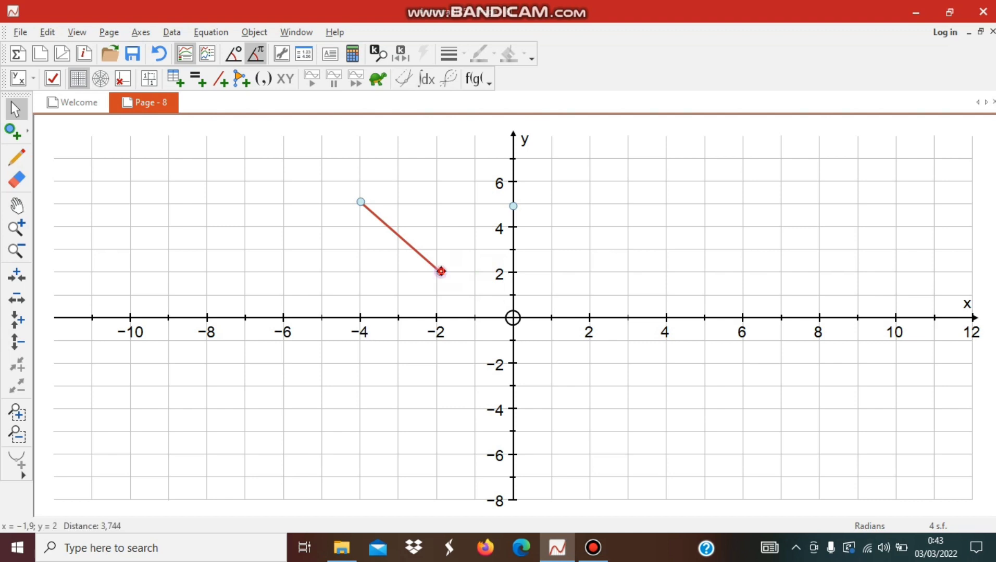
{"action": "left_click", "coordinate": [510, 207], "text": "shift"}
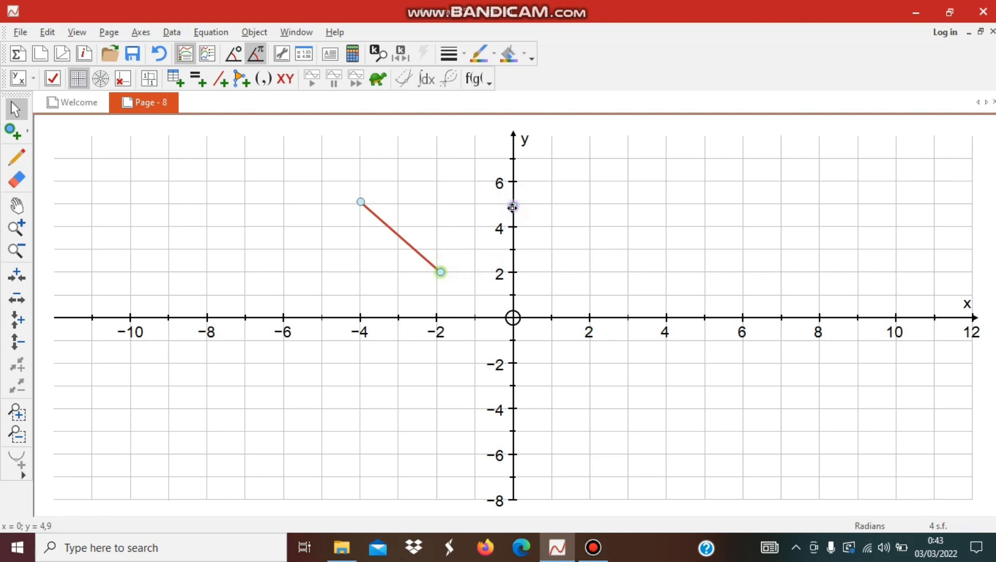
{"action": "right_click", "coordinate": [511, 208]}
{"action": "mouse_move", "coordinate": [609, 457]}
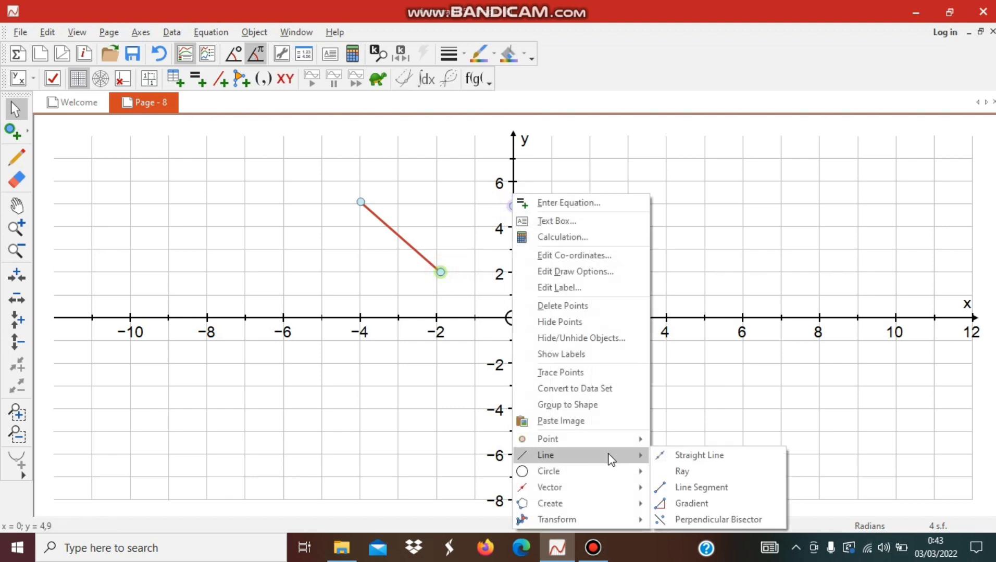
{"action": "left_click", "coordinate": [693, 492]}
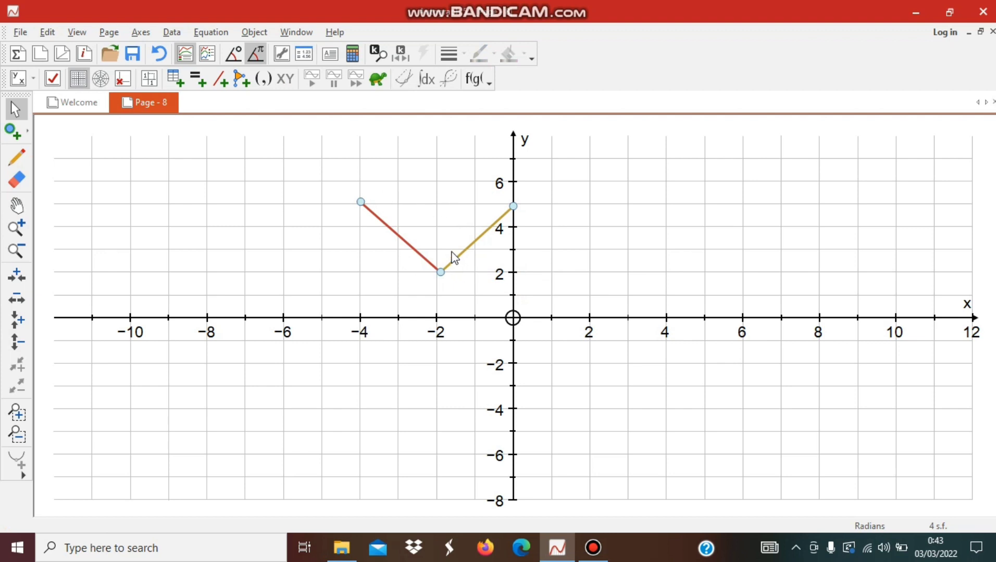
- Add a labelled angle measure between the two line segments at their shared point
{"action": "left_click", "coordinate": [353, 226]}
{"action": "left_click_drag", "start_coordinate": [518, 284], "coordinate": [534, 286]}
{"action": "right_click", "coordinate": [441, 271]}
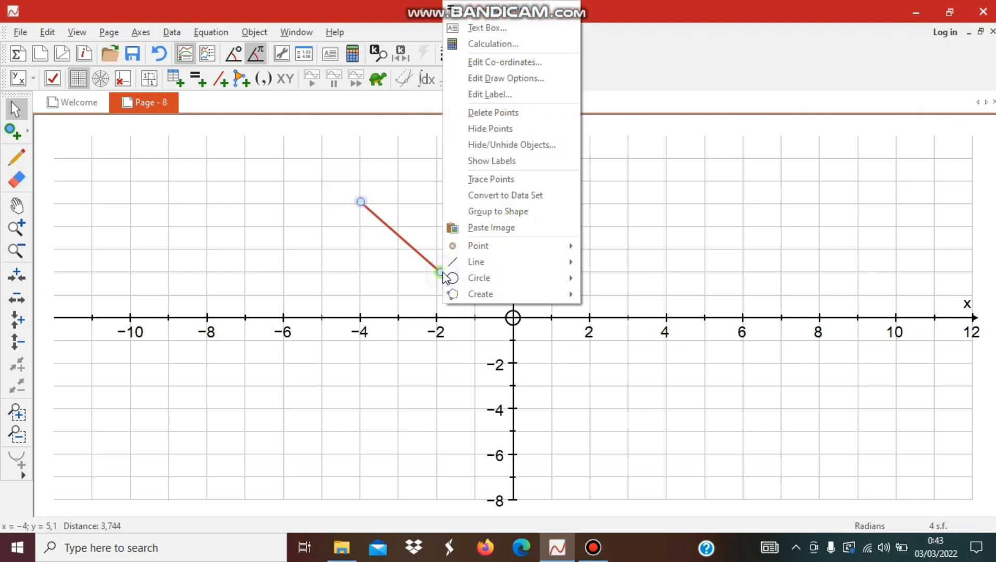
{"action": "mouse_move", "coordinate": [484, 301]}
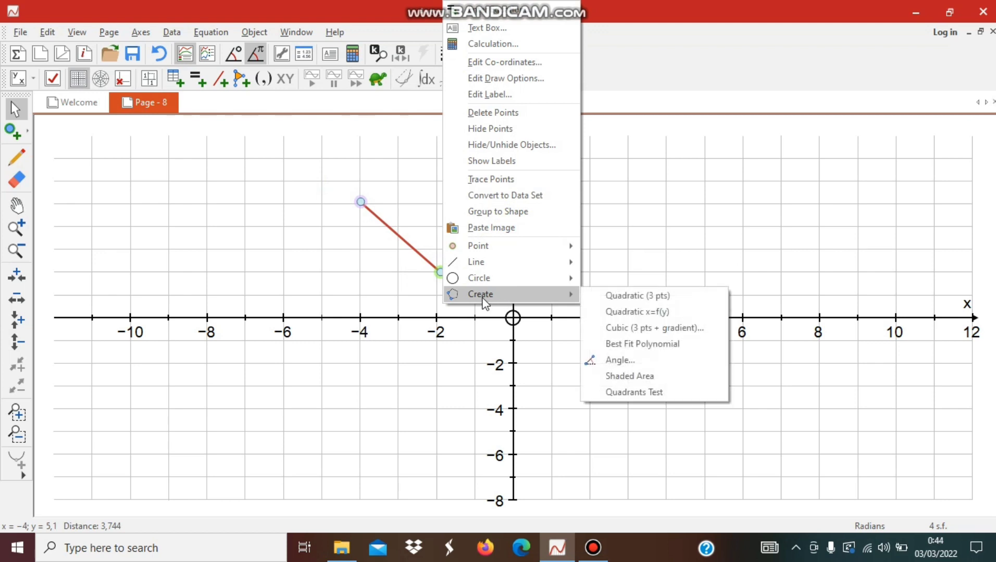
{"action": "left_click", "coordinate": [620, 361]}
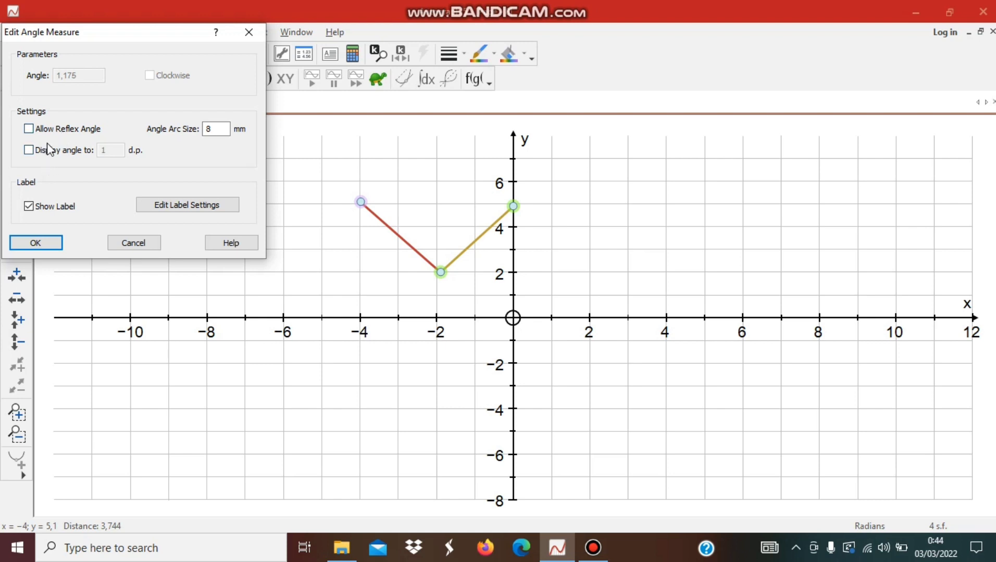
{"action": "left_click", "coordinate": [40, 243]}
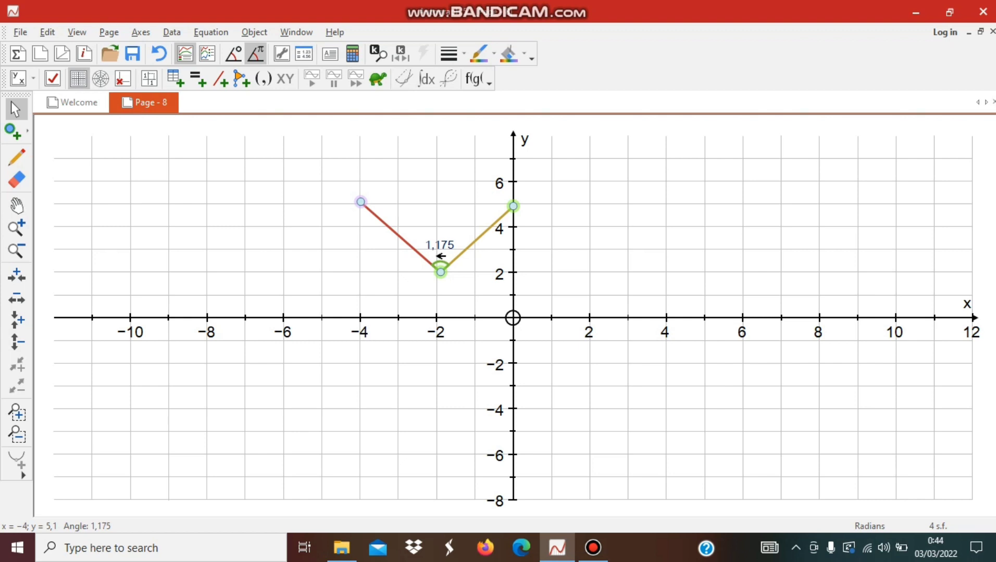
- Set the angle unit to degrees and move the segment endpoint on the y-axis to (0, 5.1)
{"action": "left_click", "coordinate": [238, 59]}
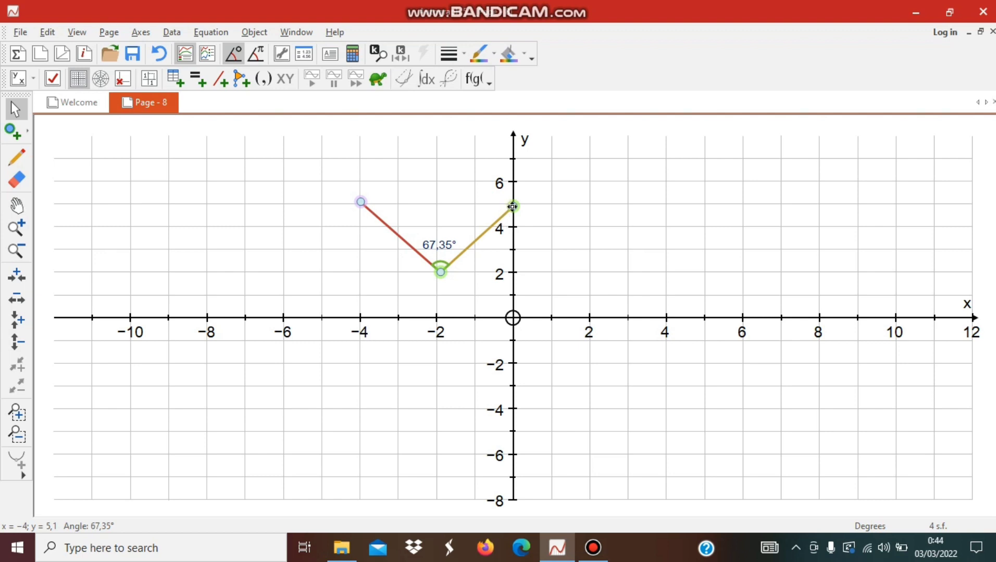
{"action": "left_click", "coordinate": [609, 210]}
{"action": "mouse_move", "coordinate": [514, 208]}
{"action": "left_mouse_down"}
{"action": "mouse_move", "coordinate": [539, 290]}
{"action": "mouse_move", "coordinate": [422, 312]}
{"action": "mouse_move", "coordinate": [472, 311]}
{"action": "mouse_move", "coordinate": [480, 200]}
{"action": "mouse_move", "coordinate": [498, 229]}
{"action": "mouse_move", "coordinate": [487, 298]}
{"action": "mouse_move", "coordinate": [346, 269]}
{"action": "mouse_move", "coordinate": [368, 280]}
{"action": "mouse_move", "coordinate": [469, 282]}
{"action": "mouse_move", "coordinate": [501, 270]}
{"action": "mouse_move", "coordinate": [514, 202]}
{"action": "left_mouse_up"}
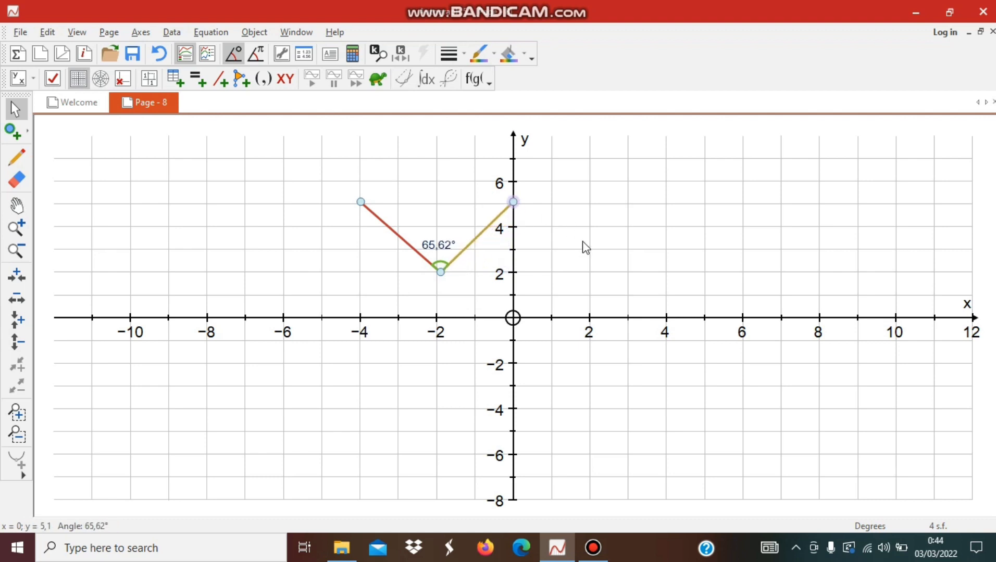
{"action": "left_click", "coordinate": [583, 256]}
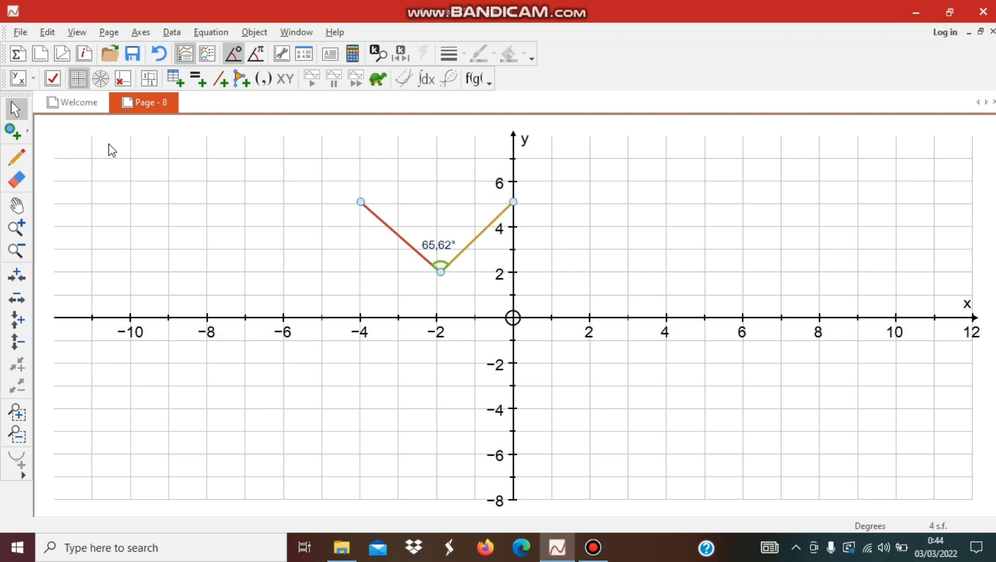
- Plot four points at about (4, 5), (7, 5), (9.1, 2) and (4, 2.1)
{"action": "left_click", "coordinate": [12, 132]}
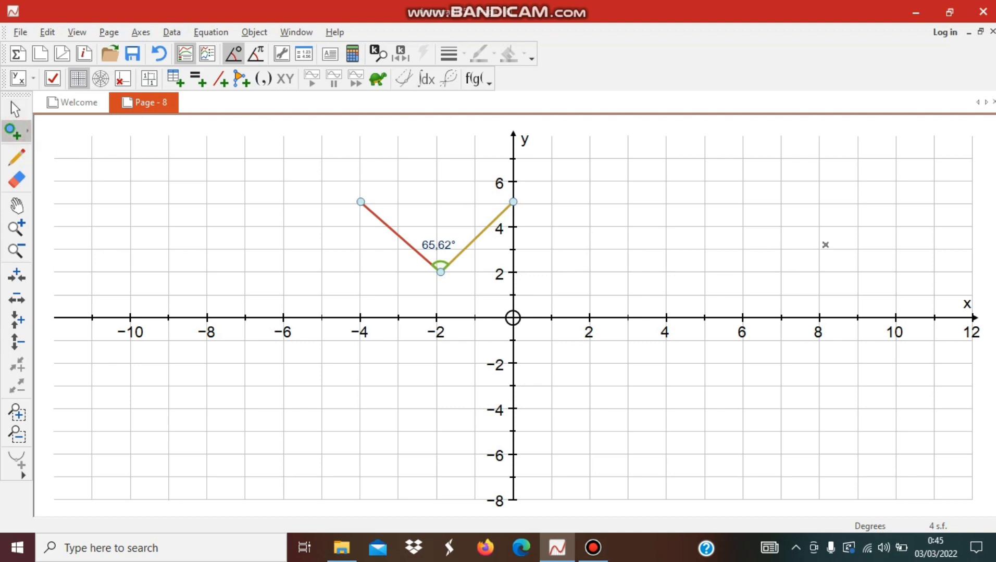
{"action": "left_click", "coordinate": [666, 204]}
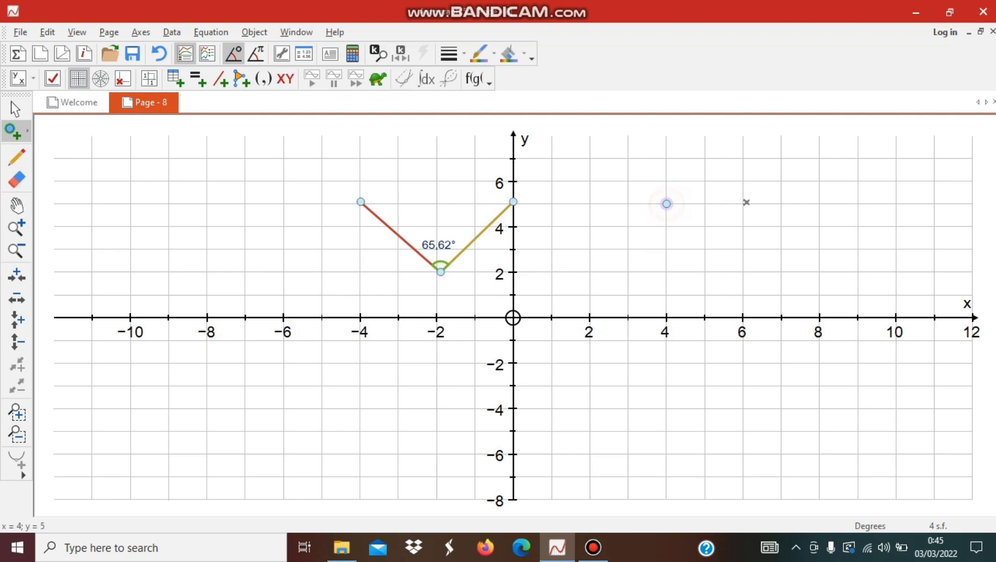
{"action": "left_click", "coordinate": [780, 203]}
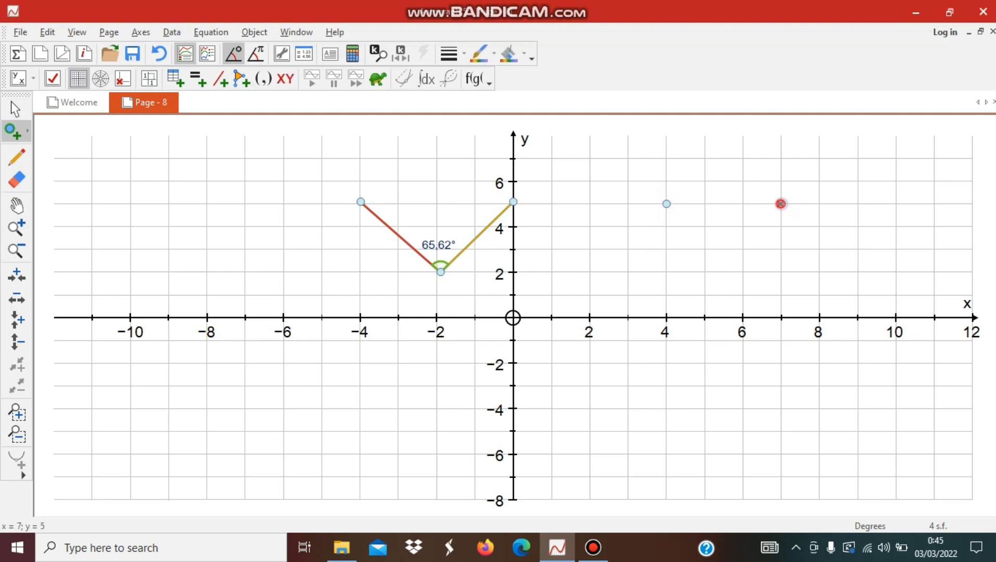
{"action": "left_click", "coordinate": [860, 272]}
{"action": "left_click", "coordinate": [666, 270]}
{"action": "left_click", "coordinate": [16, 110]}
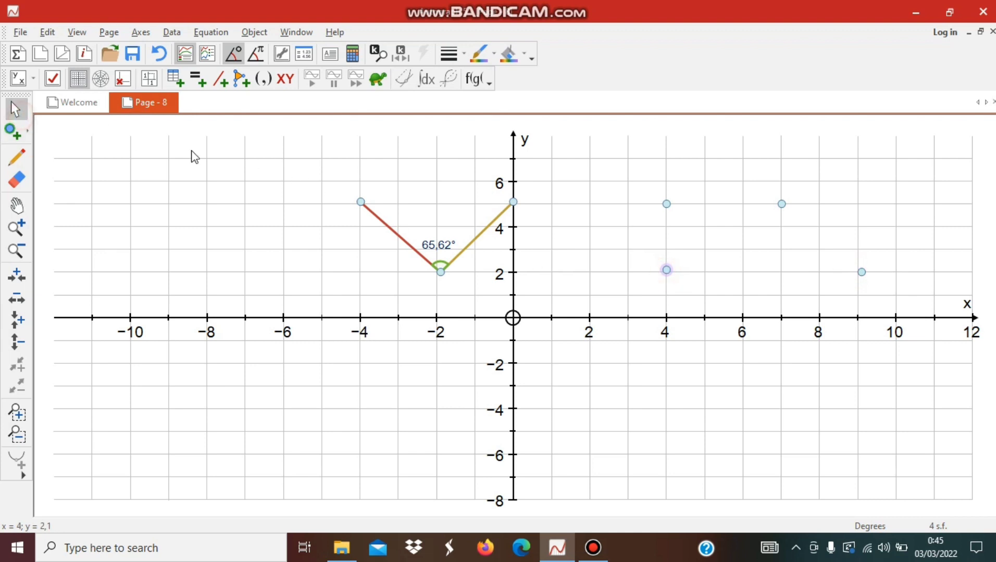
- Join the points at (4, 5) and (7, 5) with a line segment
{"action": "left_click", "coordinate": [721, 239]}
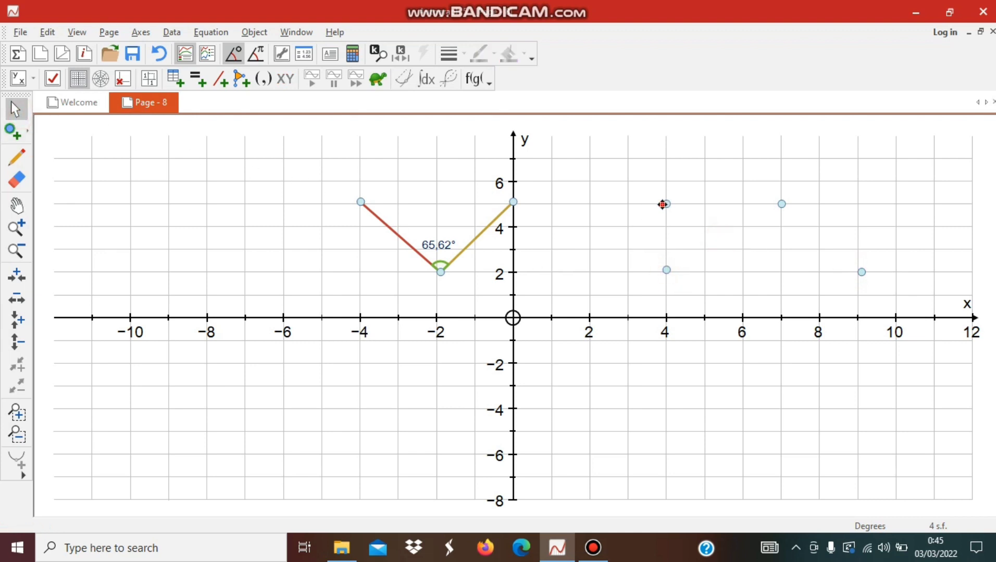
{"action": "left_click", "coordinate": [663, 204]}
{"action": "right_click", "coordinate": [781, 203]}
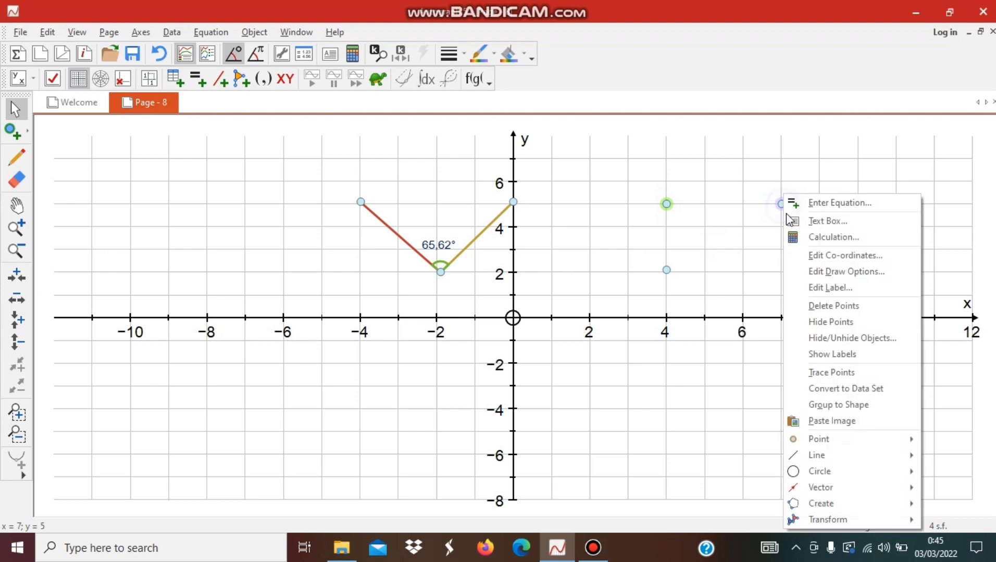
{"action": "mouse_move", "coordinate": [864, 462]}
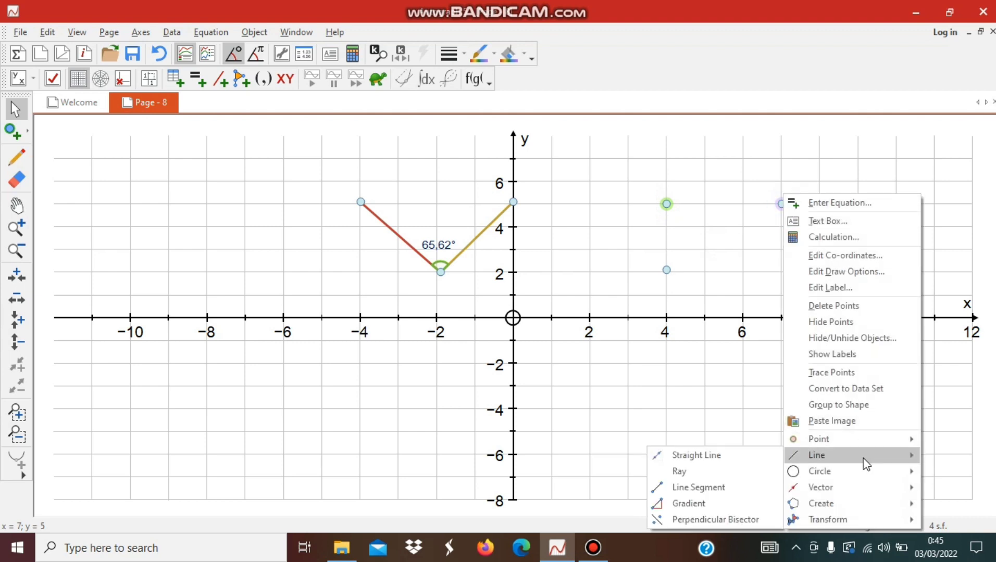
{"action": "left_click", "coordinate": [736, 485]}
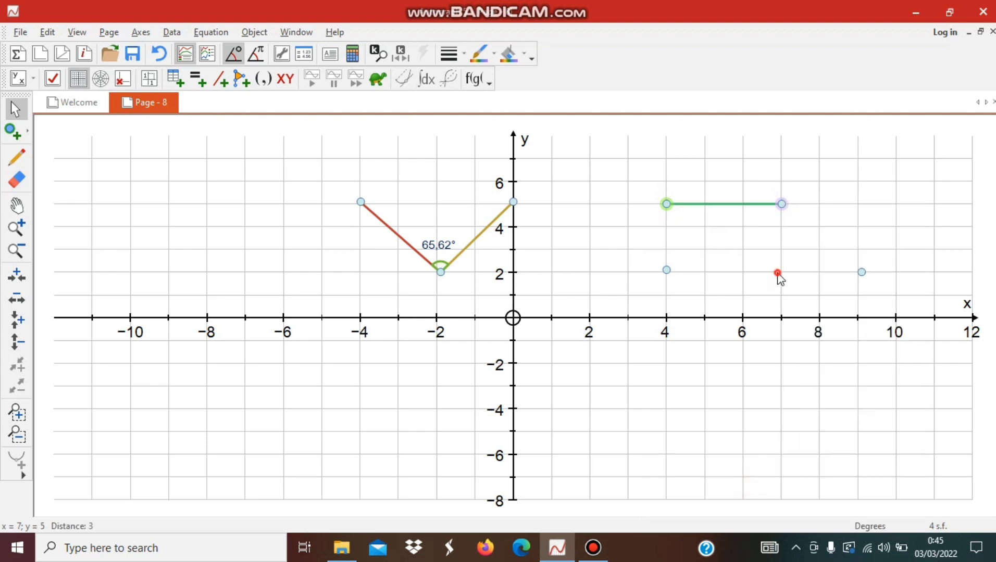
- Join the points at (7, 5) and (9.1, 2) with a line segment
{"action": "left_click", "coordinate": [778, 275]}
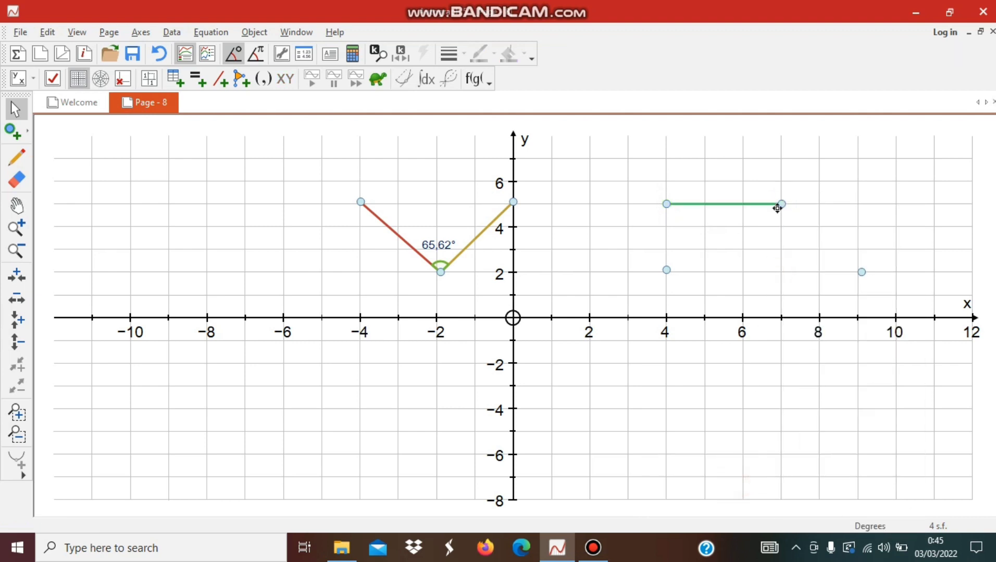
{"action": "left_click", "coordinate": [862, 272]}
{"action": "right_click", "coordinate": [861, 272]}
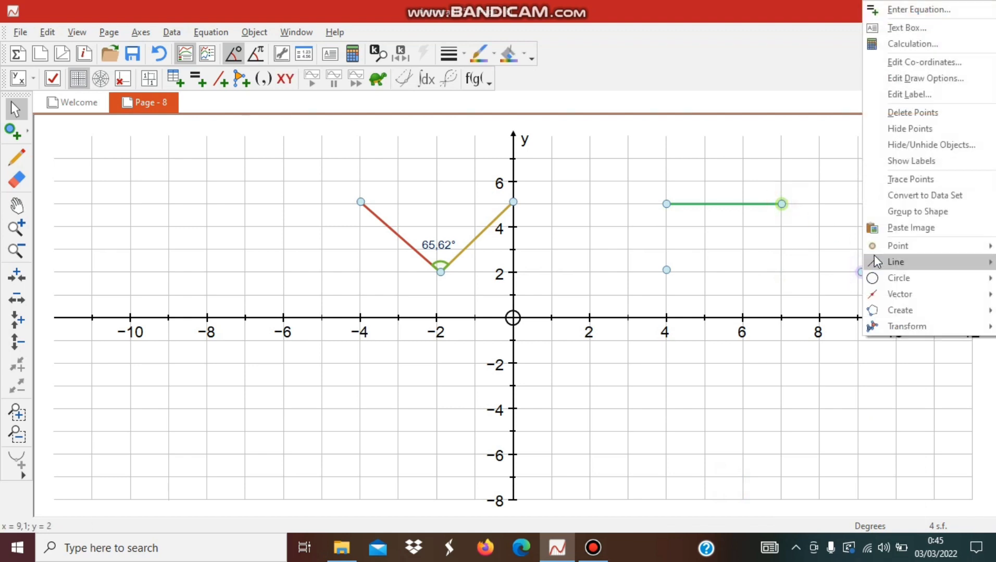
{"action": "mouse_move", "coordinate": [873, 261]}
{"action": "left_click", "coordinate": [801, 296]}
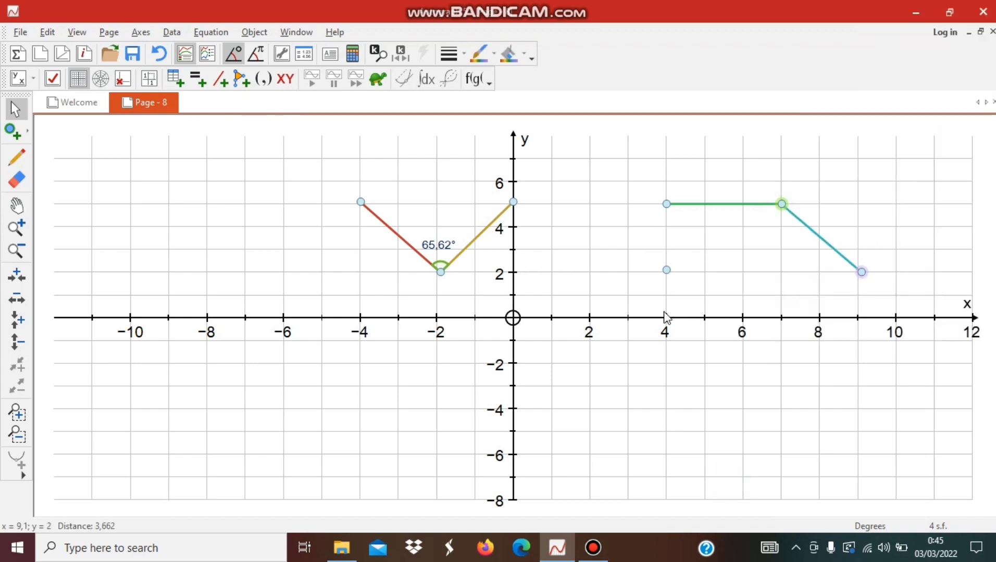
- Join the points at (9.1, 2) and (4, 2.1) with a line segment
{"action": "left_click", "coordinate": [847, 274]}
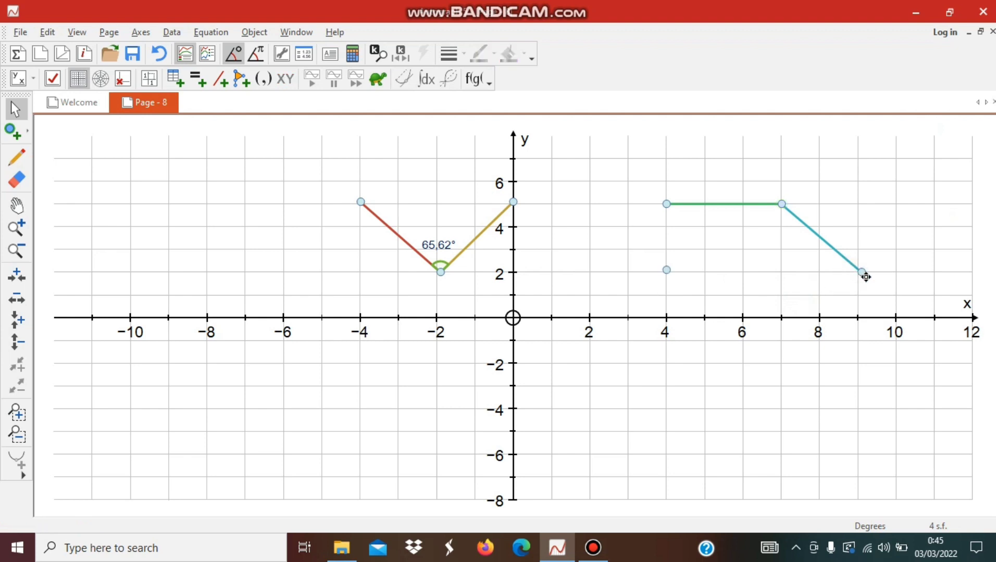
{"action": "left_click", "coordinate": [864, 273]}
{"action": "left_click", "coordinate": [666, 269], "text": "shift"}
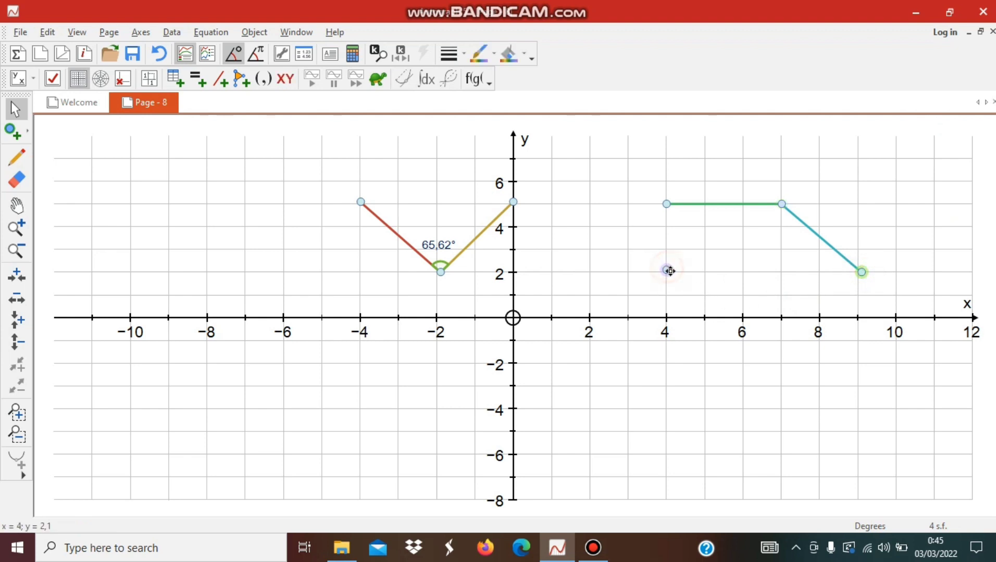
{"action": "right_click", "coordinate": [668, 271]}
{"action": "mouse_move", "coordinate": [685, 262]}
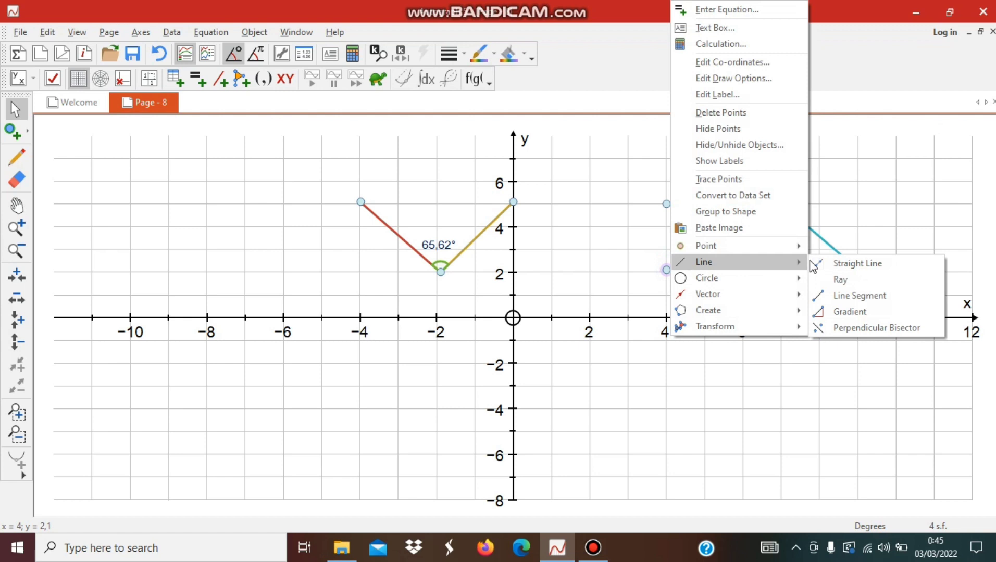
{"action": "left_click", "coordinate": [847, 292]}
- Close the quadrilateral with a line segment between the points at (4, 2.1) and (4, 5)
{"action": "left_click", "coordinate": [660, 296]}
{"action": "left_click", "coordinate": [666, 270]}
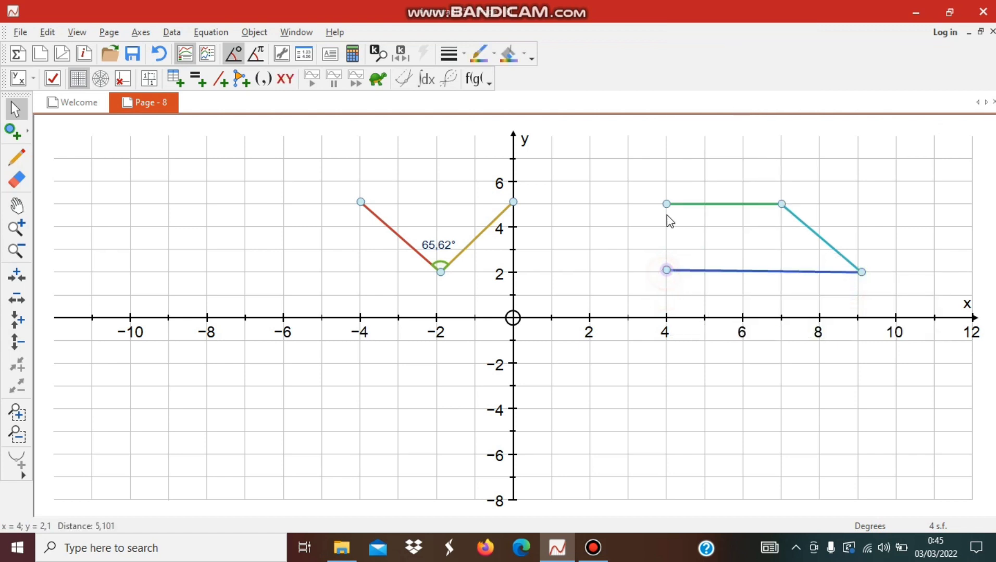
{"action": "left_click", "coordinate": [665, 205], "text": "shift"}
{"action": "right_click", "coordinate": [665, 206]}
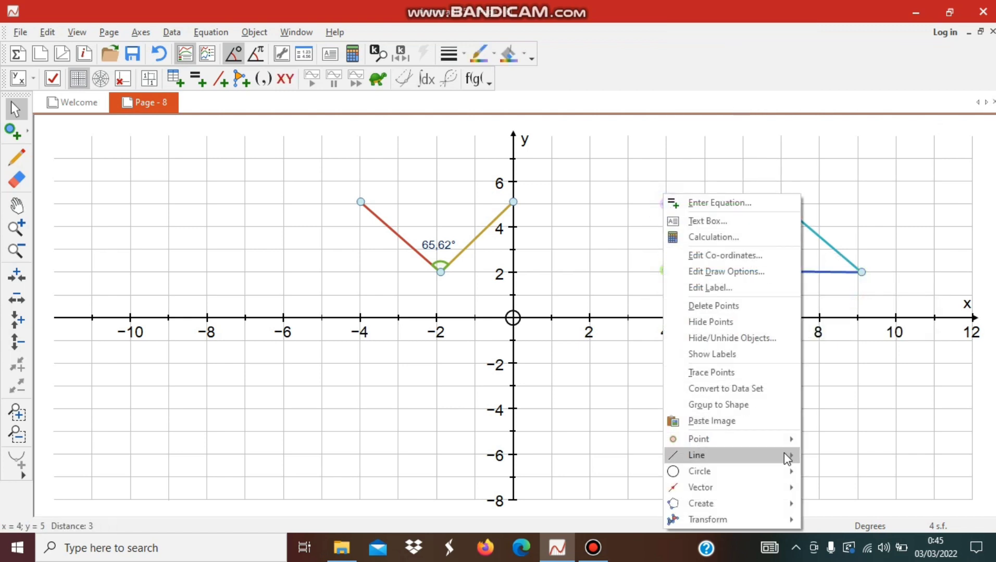
{"action": "mouse_move", "coordinate": [784, 456]}
{"action": "left_click", "coordinate": [848, 487]}
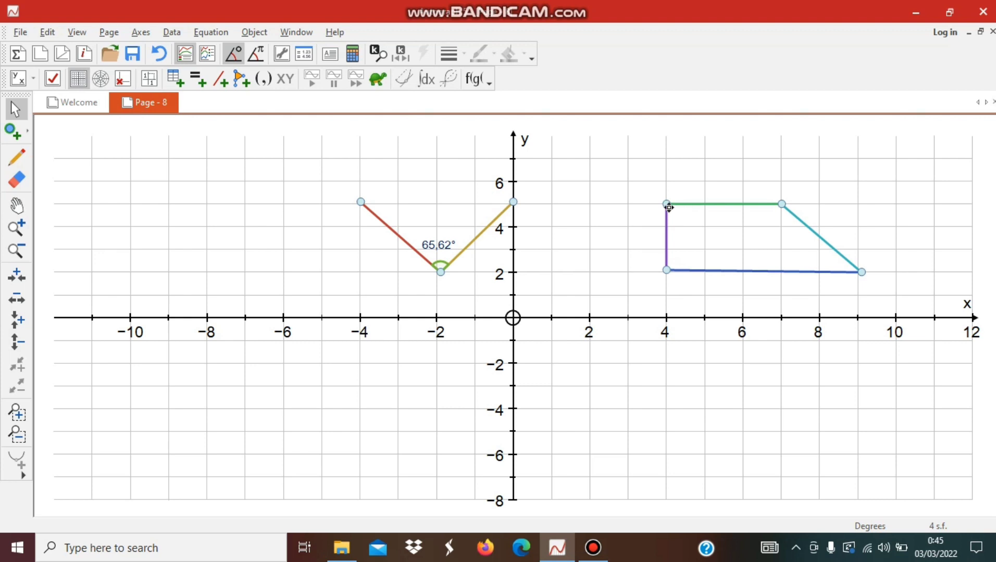
- Add a labelled angle measure at the quadrilateral's vertex (4, 5), keeping the 8 mm arc size
{"action": "left_click", "coordinate": [612, 268]}
{"action": "left_click", "coordinate": [686, 228]}
{"action": "left_click", "coordinate": [667, 271]}
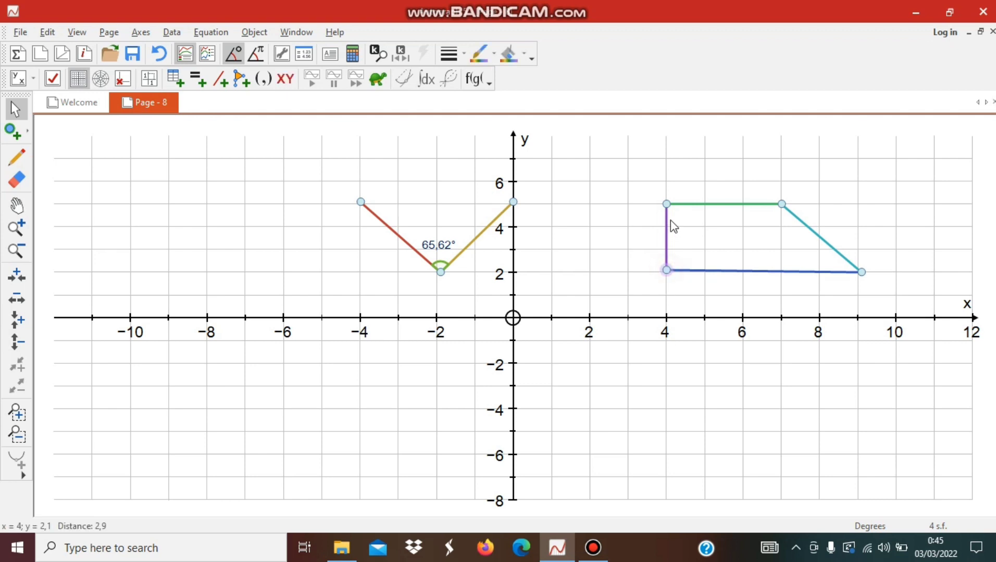
{"action": "left_click", "coordinate": [666, 204]}
{"action": "left_click", "coordinate": [782, 204]}
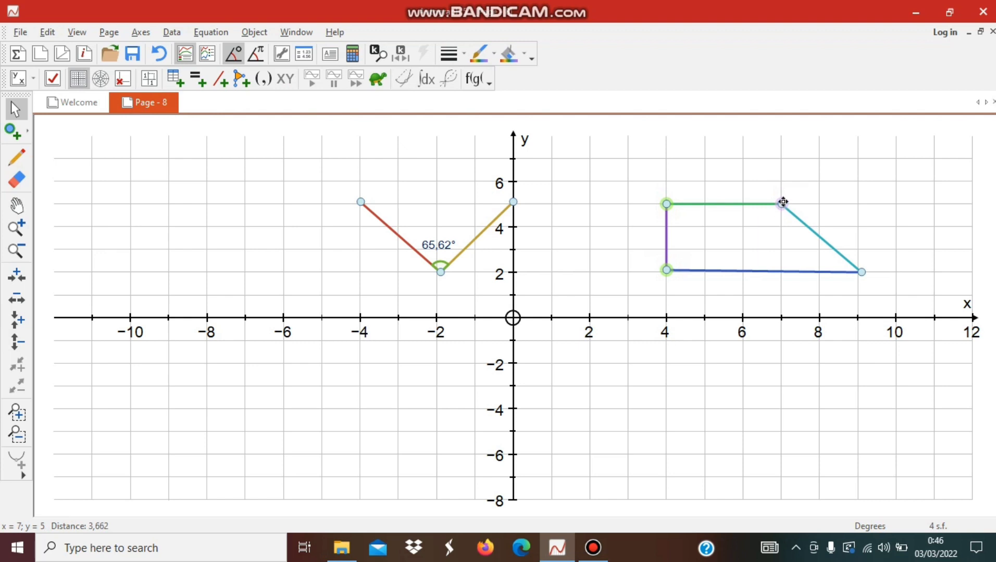
{"action": "right_click", "coordinate": [782, 205]}
{"action": "mouse_move", "coordinate": [853, 495]}
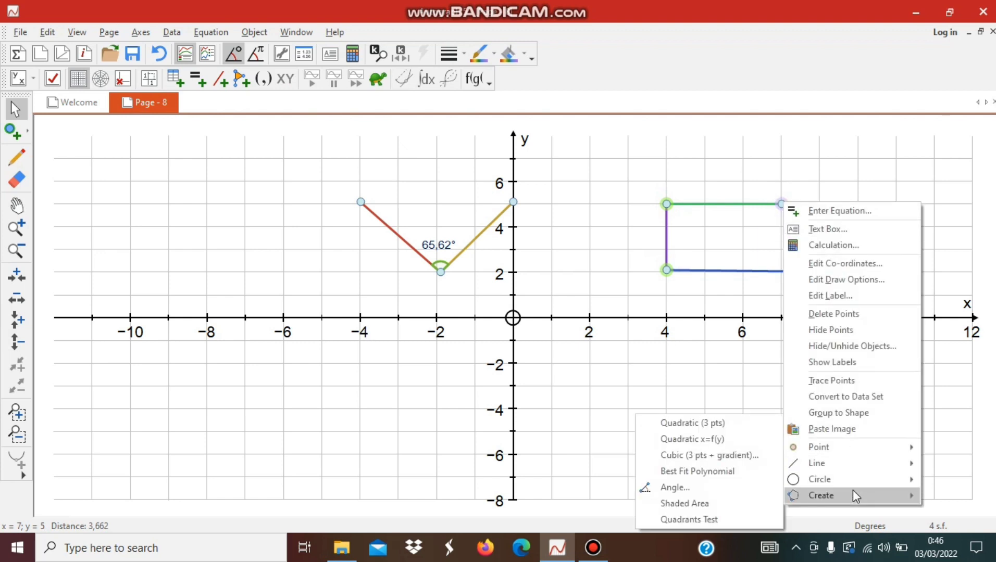
{"action": "left_click", "coordinate": [751, 493]}
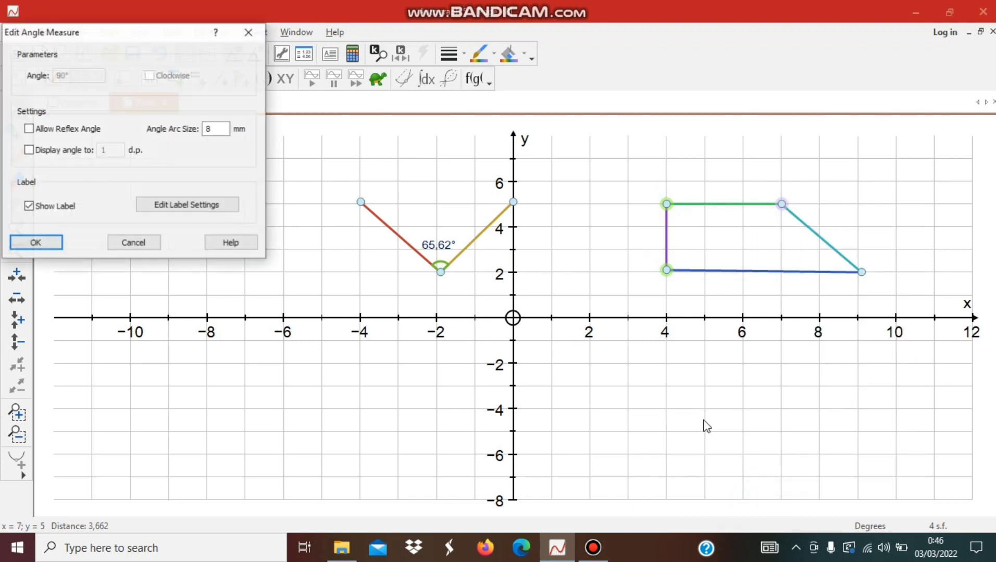
{"action": "left_click", "coordinate": [35, 243]}
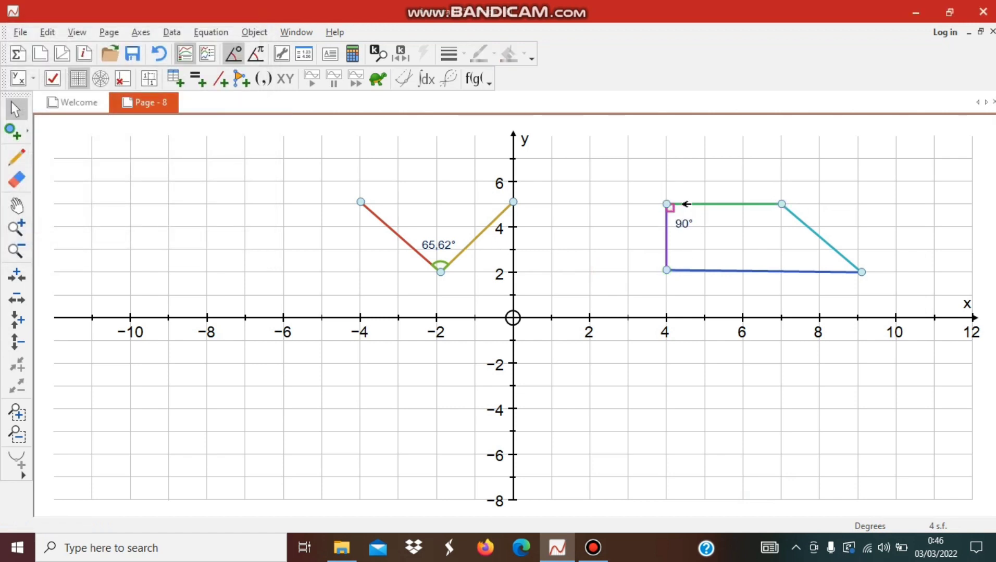
{"action": "left_click", "coordinate": [665, 205]}
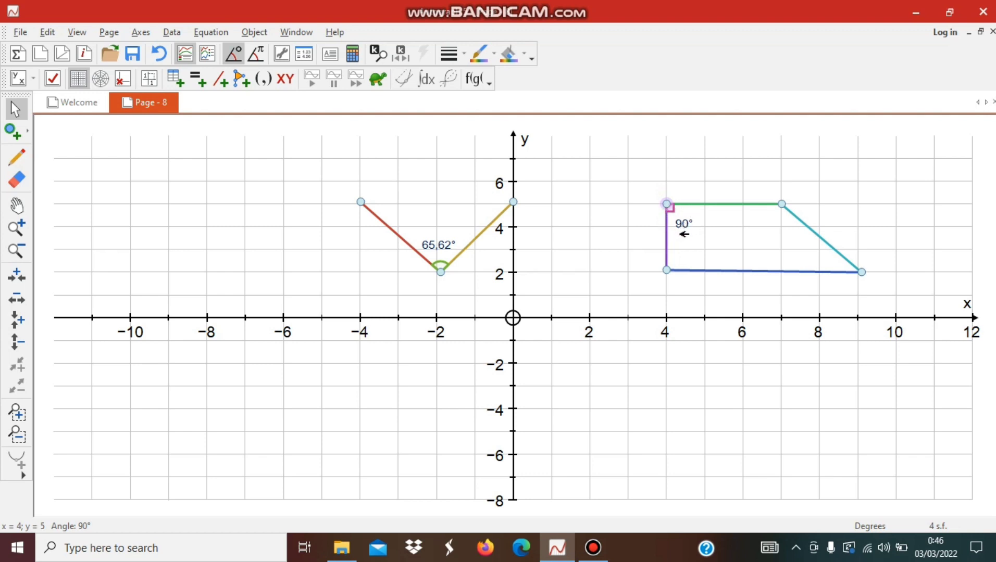
{"action": "left_click", "coordinate": [735, 195]}
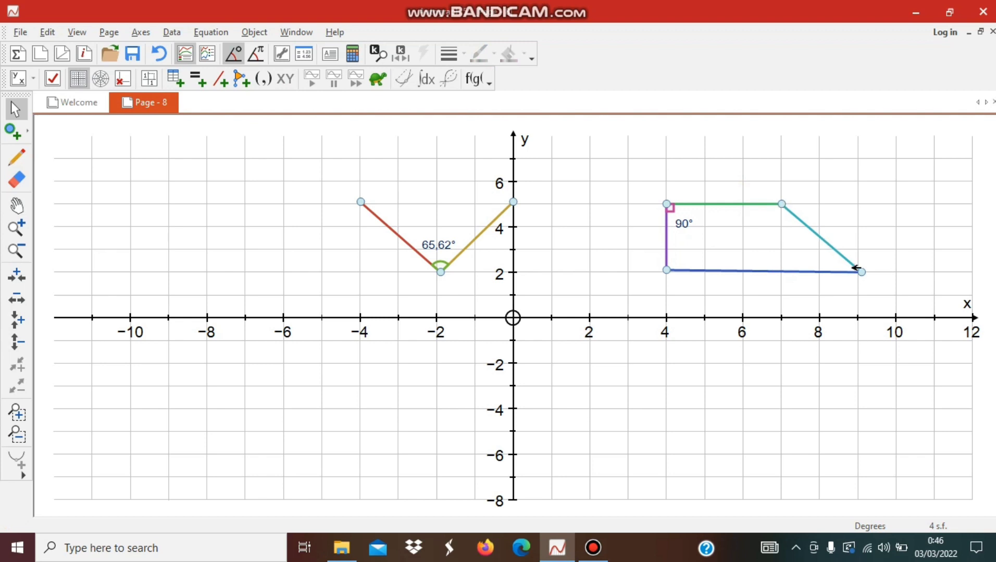
- Add a labelled angle measure at the quadrilateral's vertex (9.1, 2), keeping the 8 mm arc size
{"action": "left_click", "coordinate": [860, 271]}
{"action": "left_click", "coordinate": [811, 303]}
{"action": "left_click", "coordinate": [666, 269]}
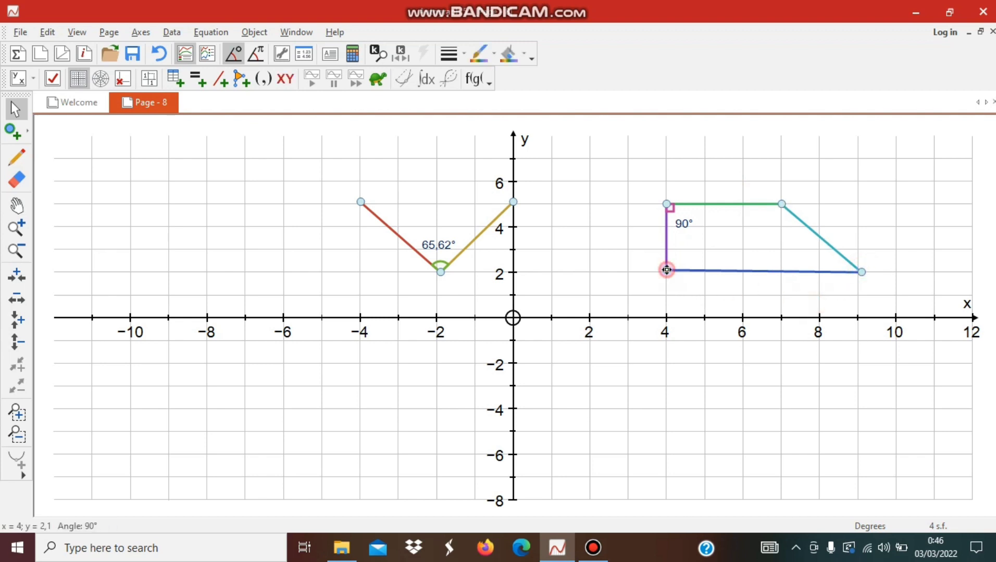
{"action": "left_click", "coordinate": [861, 271]}
{"action": "left_click", "coordinate": [780, 202]}
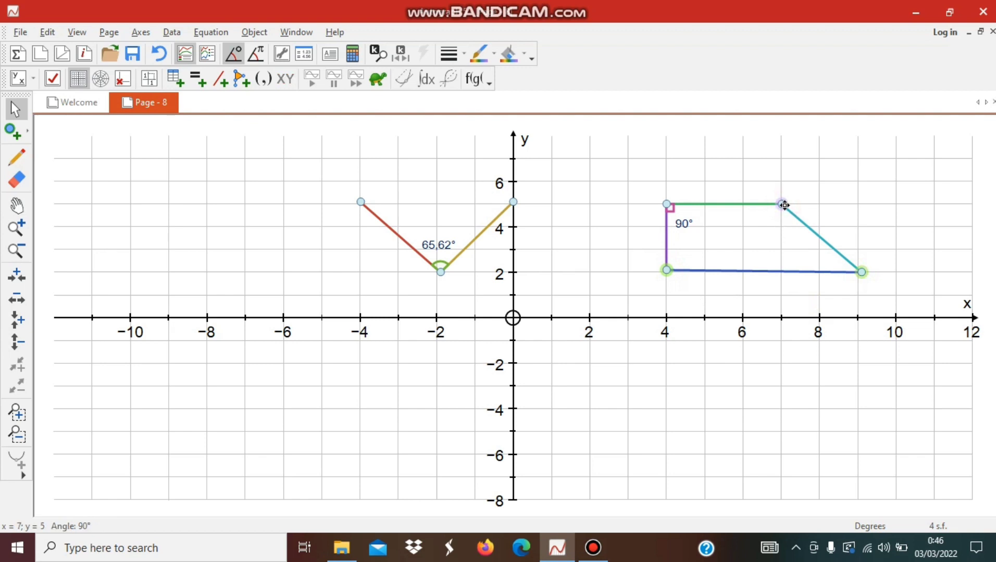
{"action": "right_click", "coordinate": [781, 203]}
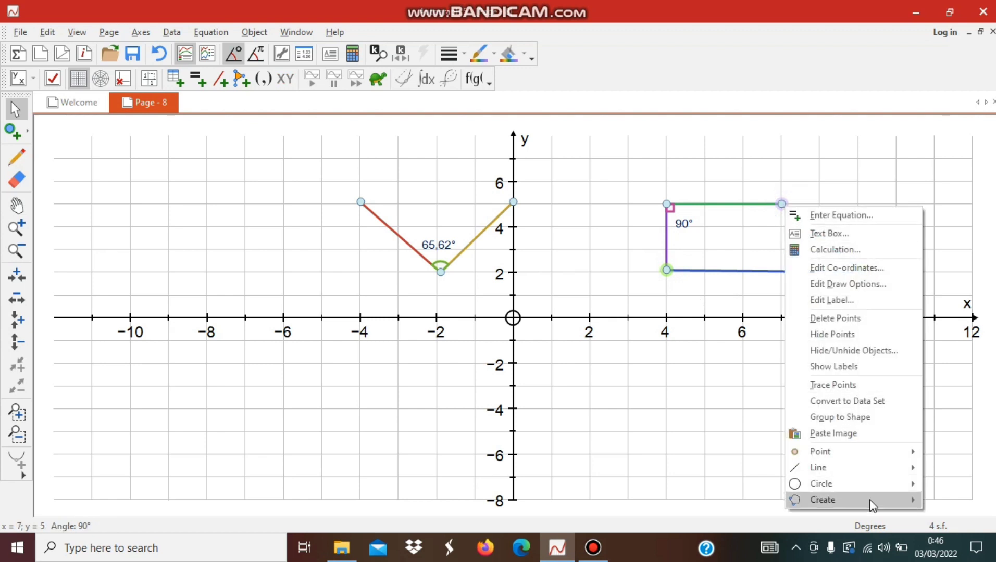
{"action": "mouse_move", "coordinate": [871, 501]}
{"action": "left_click", "coordinate": [743, 487]}
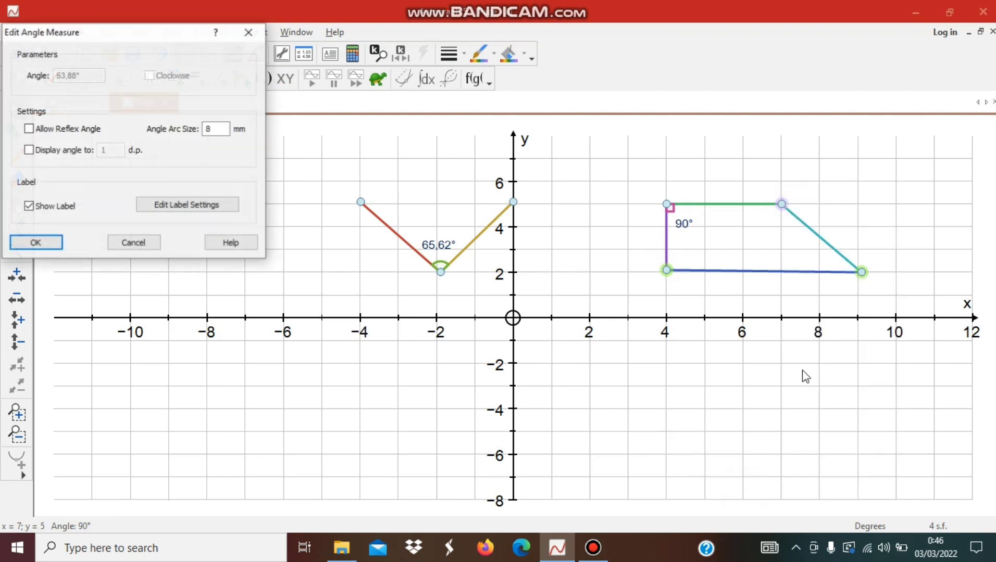
{"action": "left_click", "coordinate": [36, 243]}
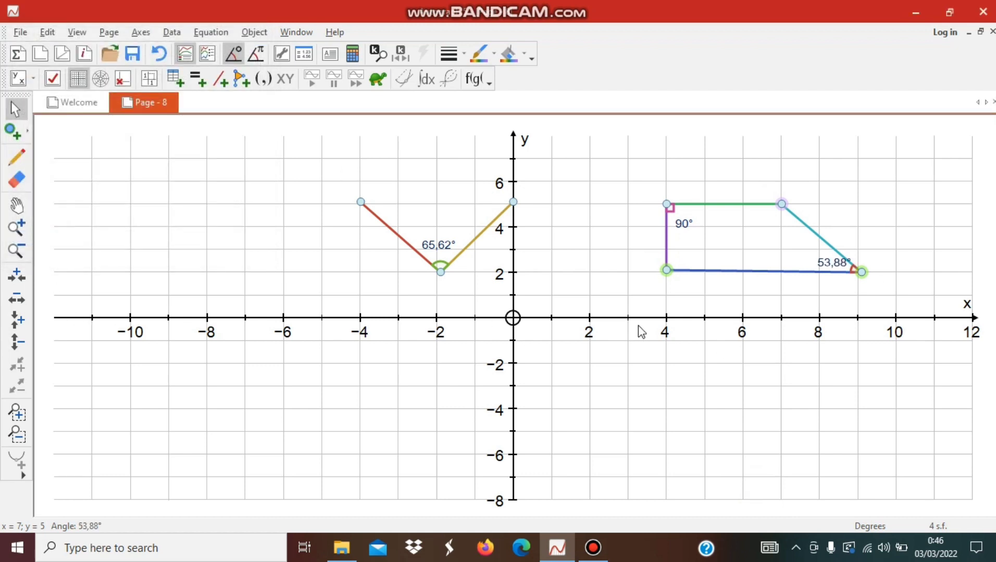
{"action": "left_click", "coordinate": [862, 273]}
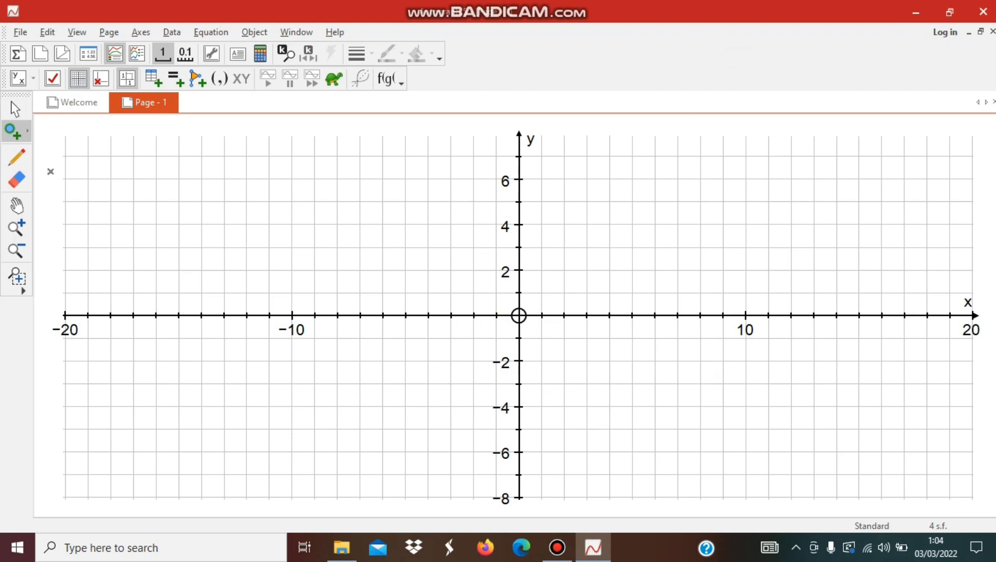
- Plot a point at the origin (0, 0) on the empty grid of Page - 1
{"action": "left_click", "coordinate": [15, 109]}
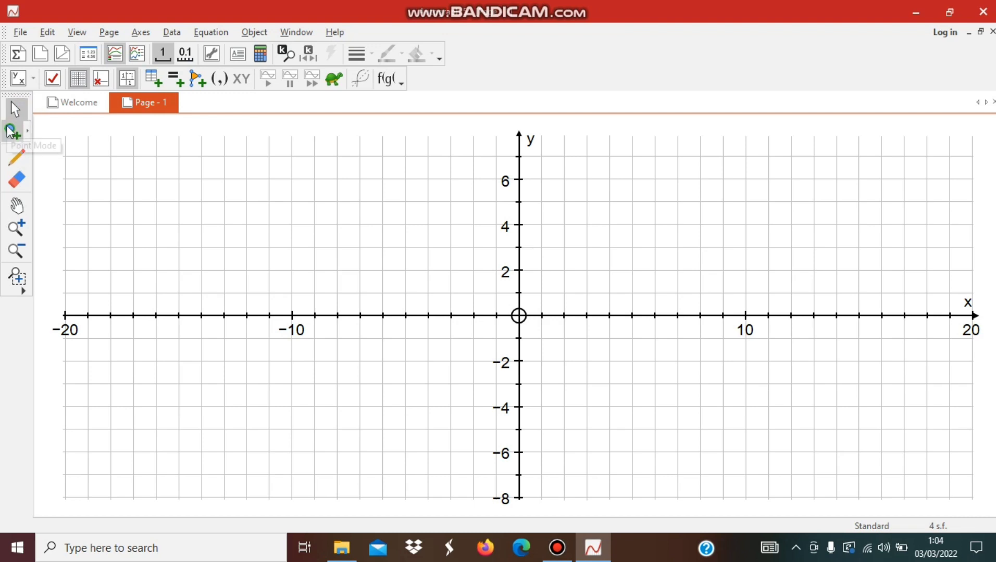
{"action": "left_click", "coordinate": [14, 134]}
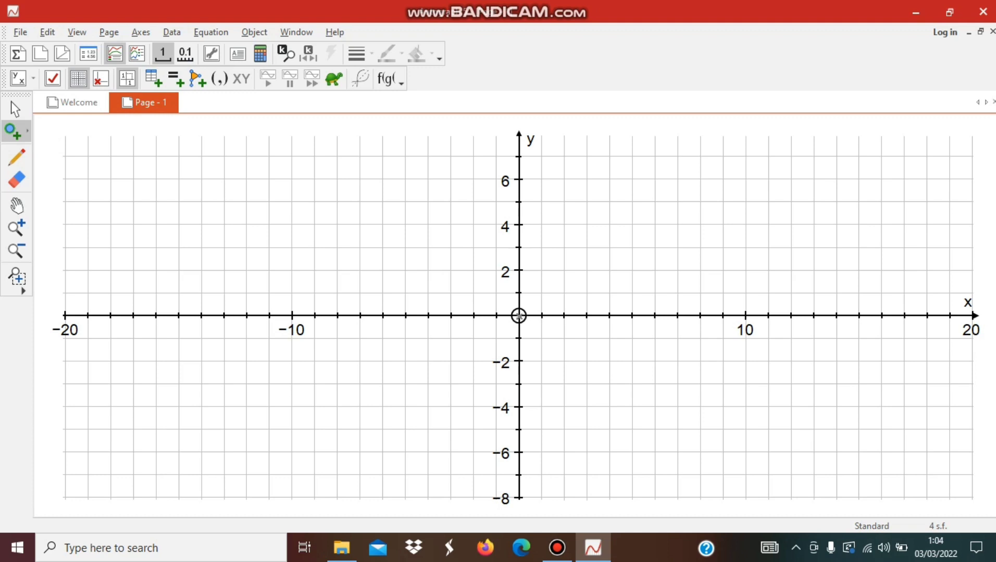
{"action": "left_click", "coordinate": [518, 315]}
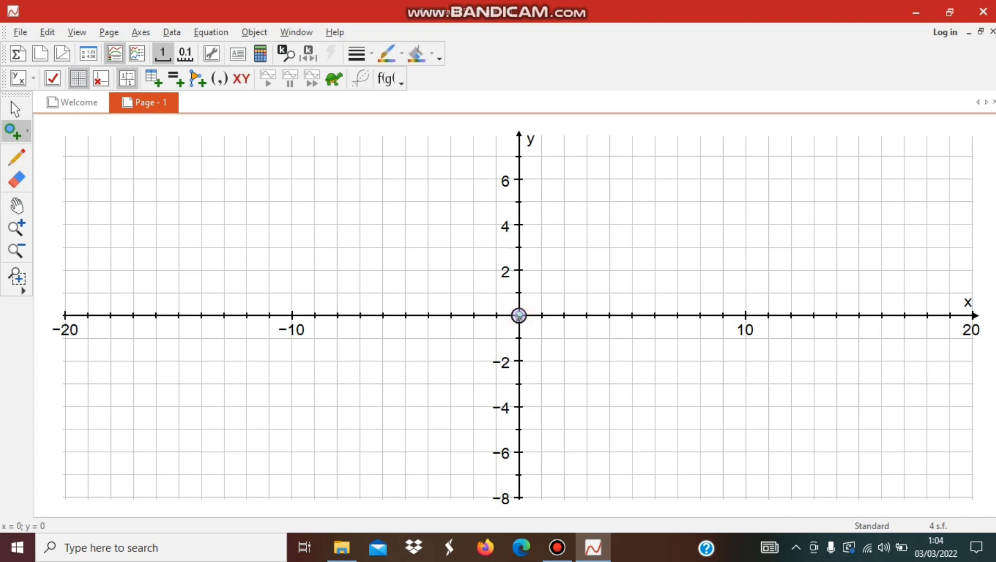
{"action": "left_click", "coordinate": [15, 108]}
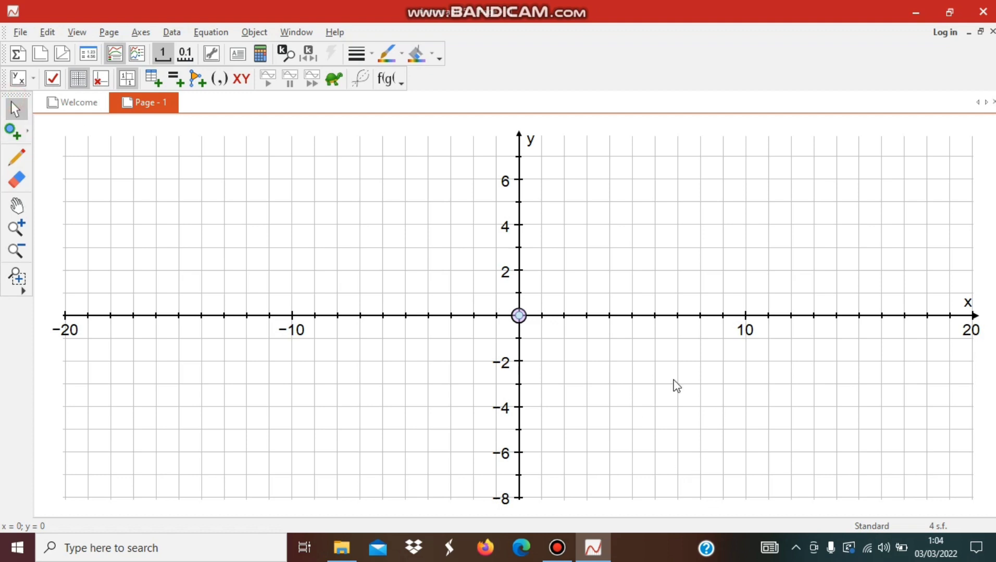
- Draw a circle of radius 4 centred on the point at the origin
{"action": "right_click", "coordinate": [518, 316]}
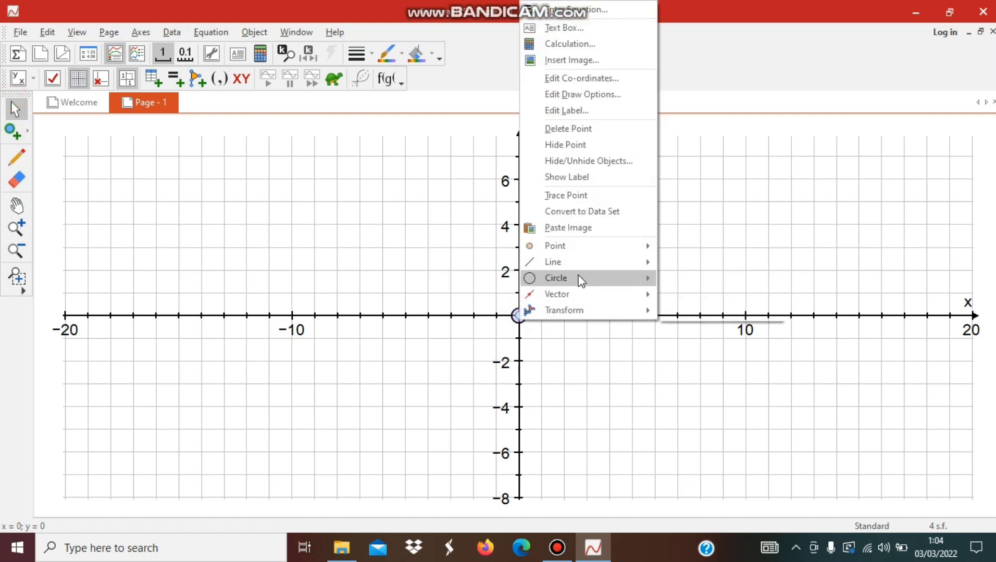
{"action": "mouse_move", "coordinate": [582, 278]}
{"action": "left_click", "coordinate": [677, 279]}
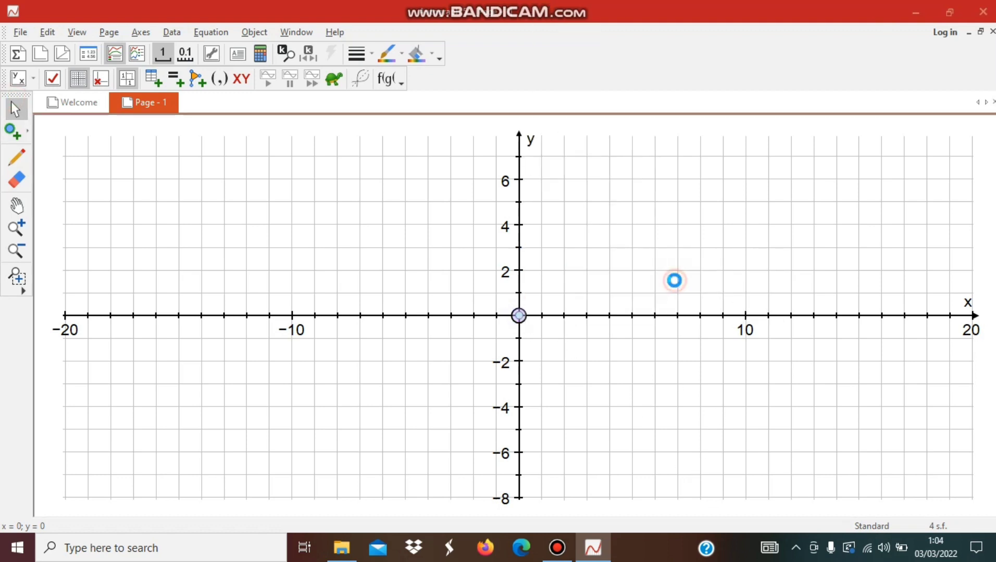
{"action": "left_click", "coordinate": [92, 79]}
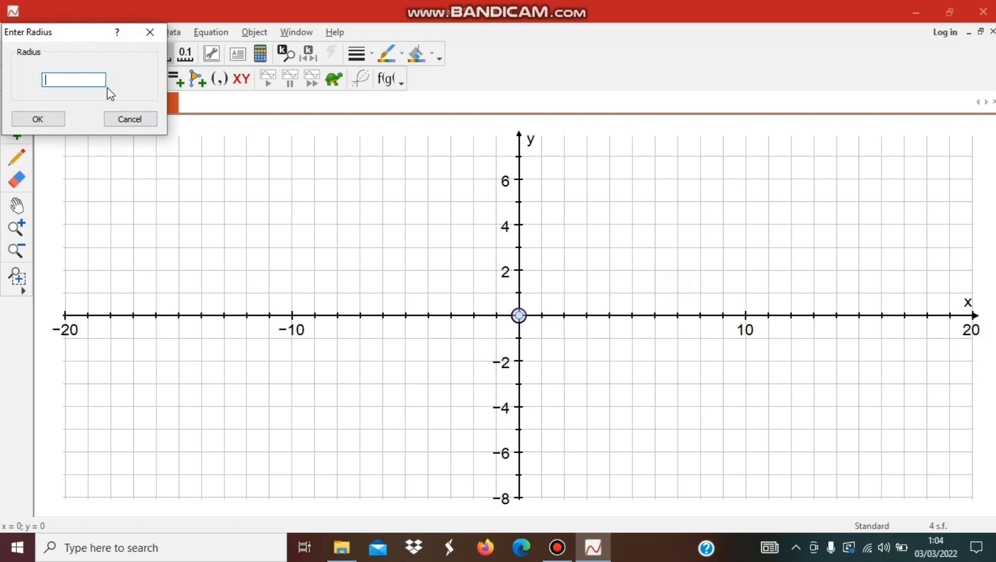
{"action": "type", "text": "4"}
{"action": "key", "text": "Return"}
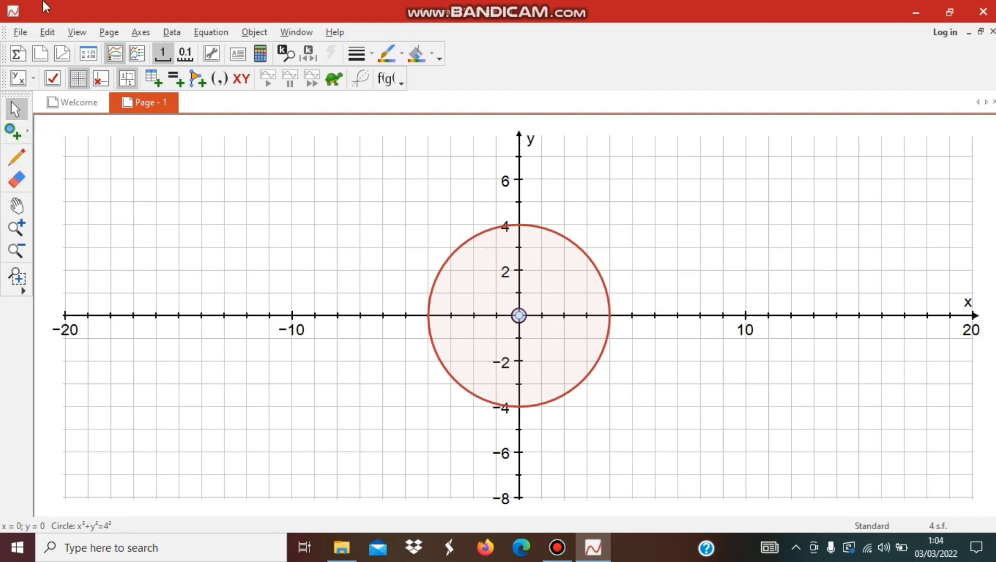
- Place three points on the circle's circumference, at about (-3.2, 2.4), (3.6, 1.8) and (-0.1, -4)
{"action": "left_click", "coordinate": [21, 134]}
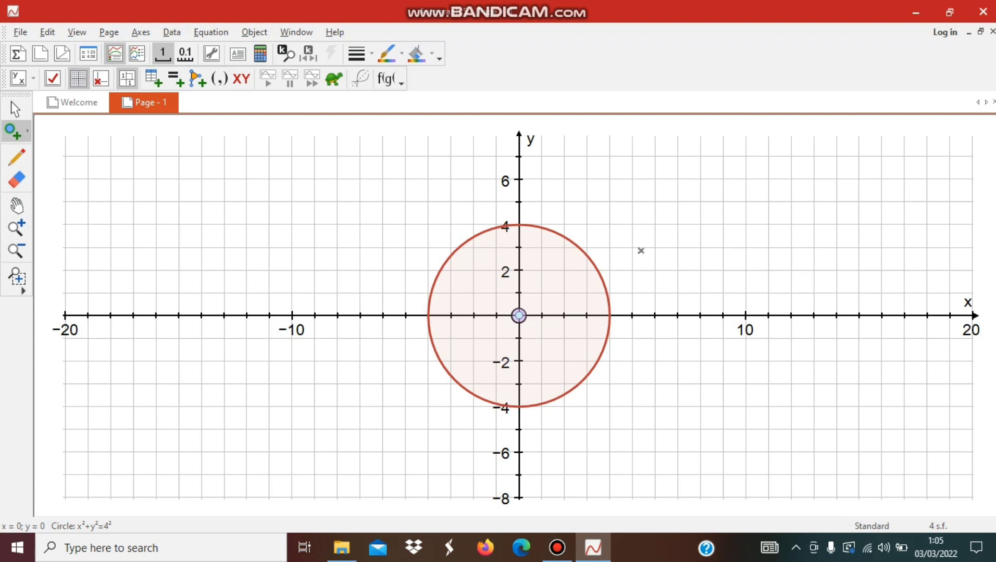
{"action": "left_click", "coordinate": [446, 262]}
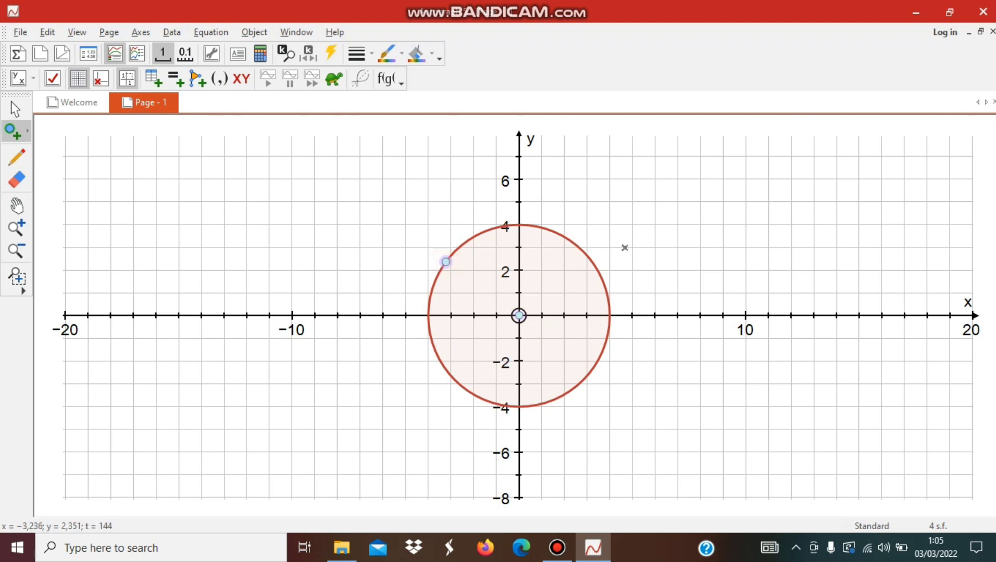
{"action": "left_click", "coordinate": [600, 275]}
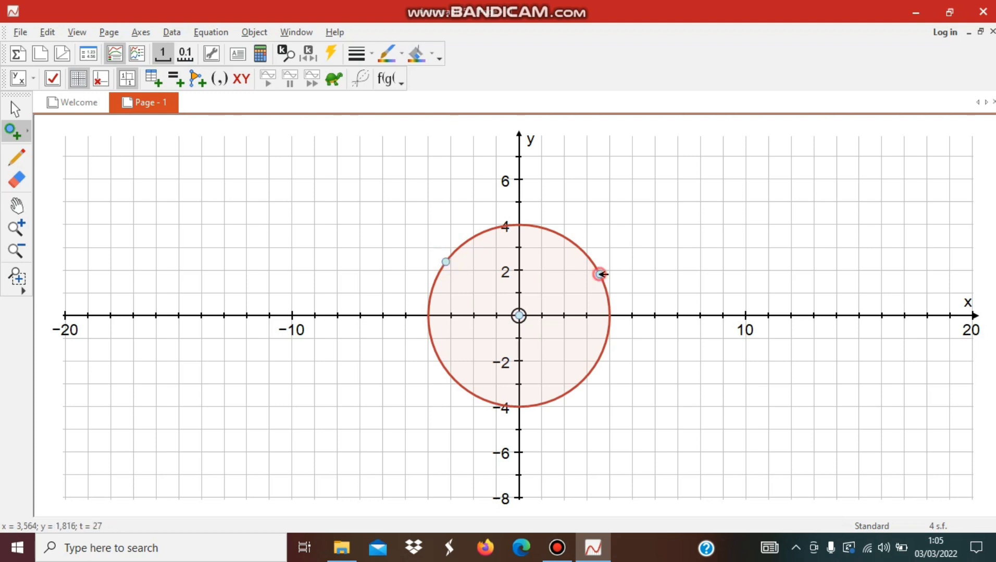
{"action": "left_click", "coordinate": [517, 407]}
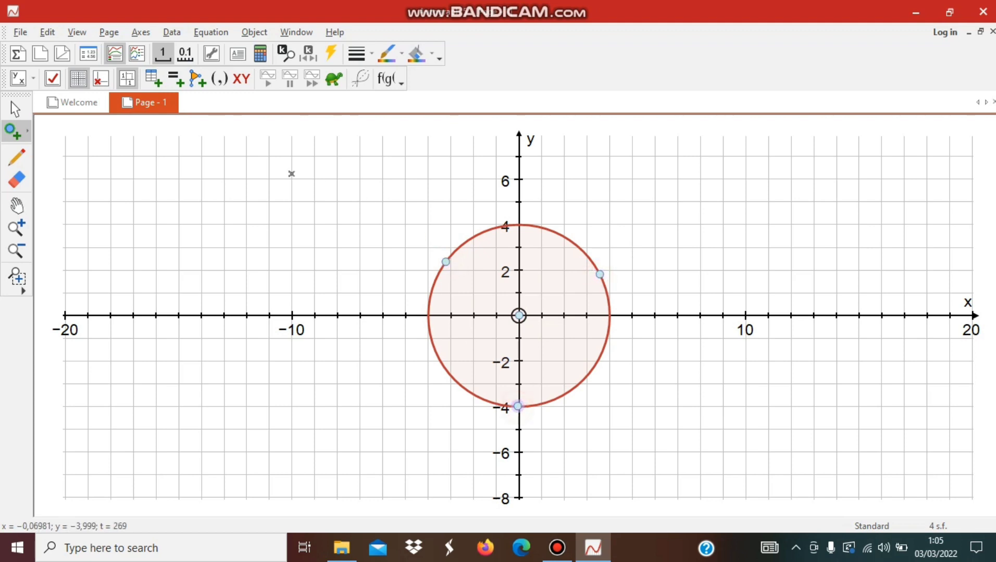
{"action": "left_click", "coordinate": [17, 111]}
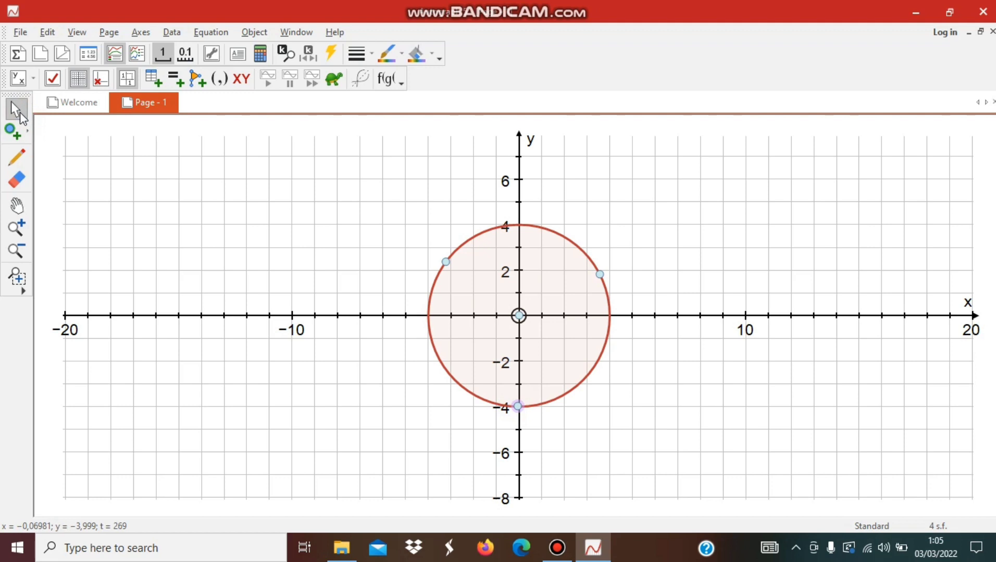
{"action": "left_click", "coordinate": [400, 344]}
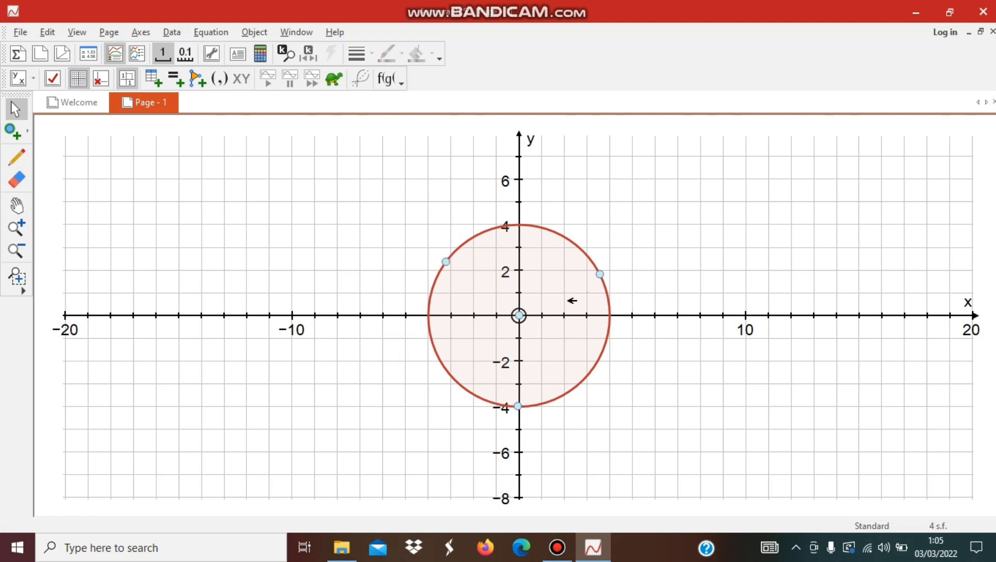
- Join the circle point at about (-3.2, 2.4) to the centre with a line segment
{"action": "left_click", "coordinate": [446, 261]}
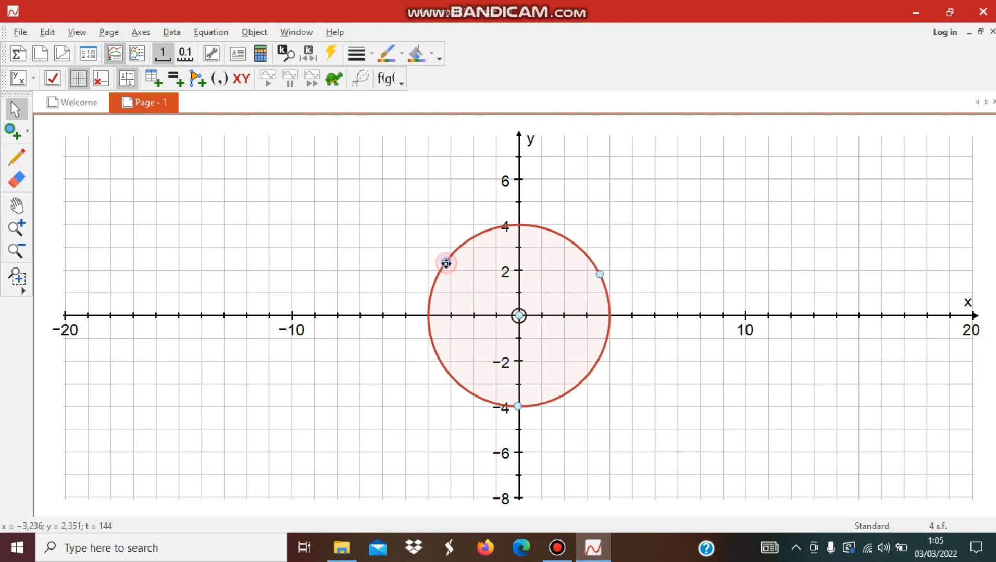
{"action": "right_click", "coordinate": [518, 316]}
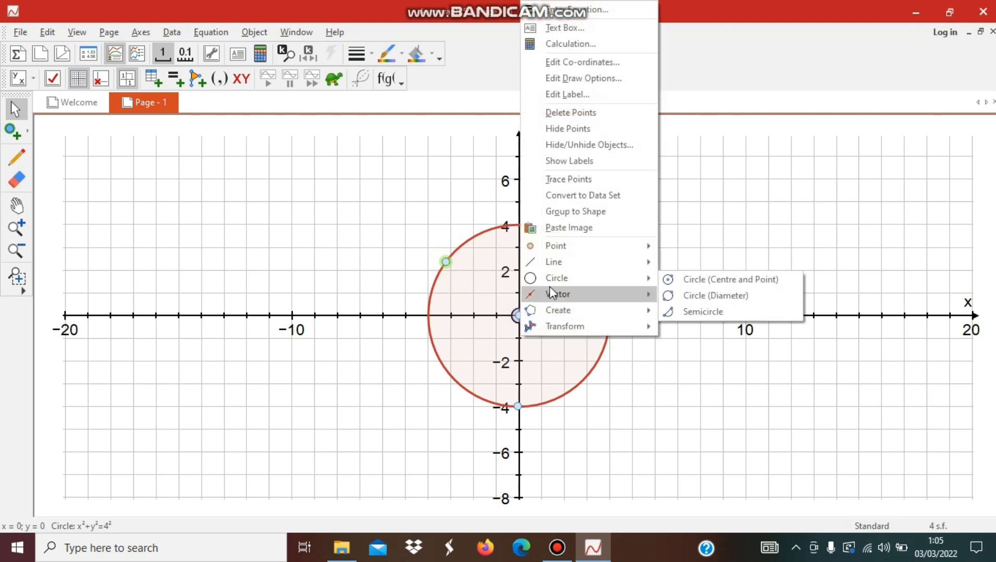
{"action": "mouse_move", "coordinate": [559, 261]}
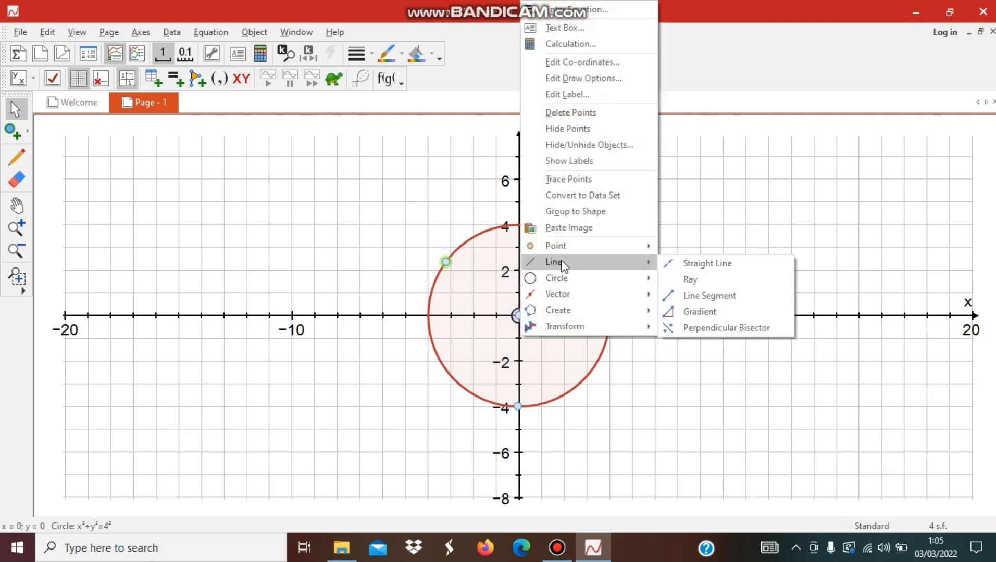
{"action": "left_click", "coordinate": [690, 296]}
{"action": "left_click", "coordinate": [543, 341]}
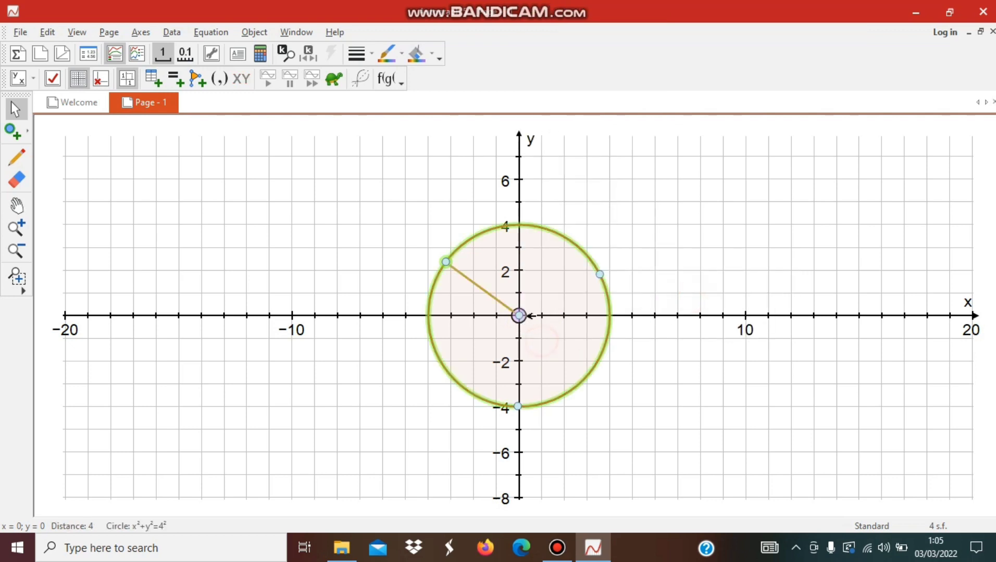
{"action": "left_click", "coordinate": [665, 269]}
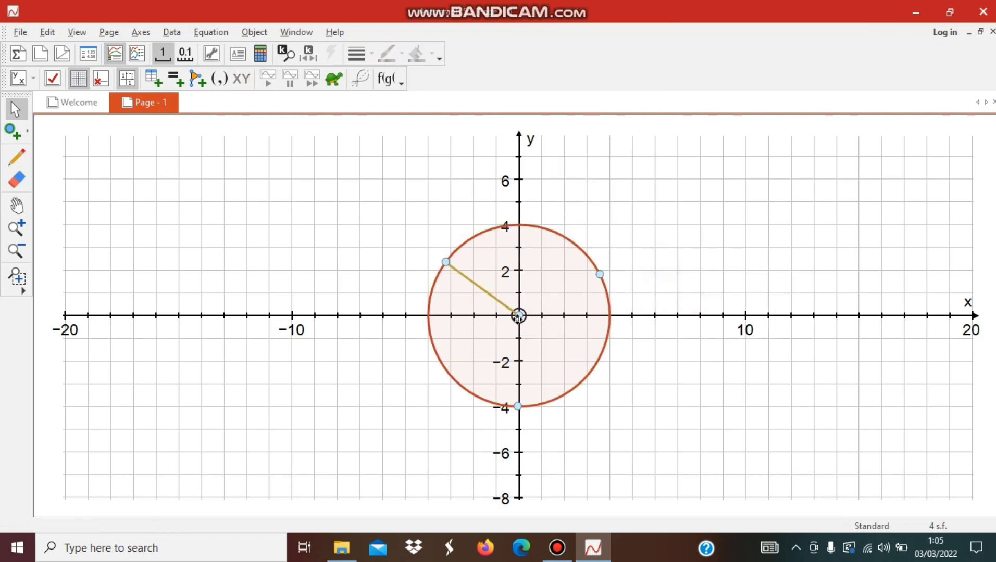
- Join the circle point at about (3.6, 1.8) to the centre with a line segment
{"action": "left_click", "coordinate": [599, 276]}
{"action": "left_click", "coordinate": [520, 315], "text": "shift"}
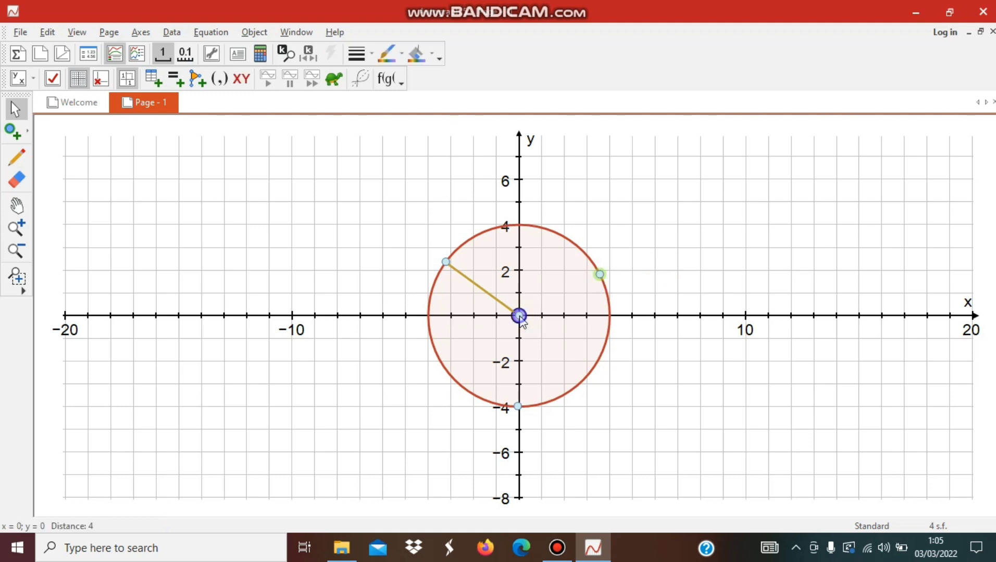
{"action": "right_click", "coordinate": [518, 315]}
{"action": "mouse_move", "coordinate": [584, 266]}
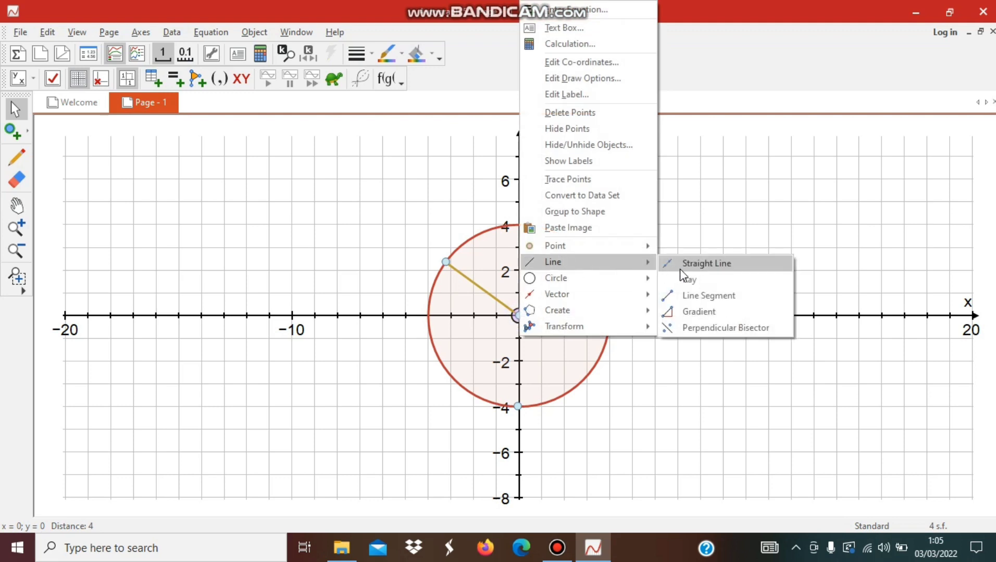
{"action": "left_click", "coordinate": [701, 299]}
{"action": "left_click", "coordinate": [631, 373]}
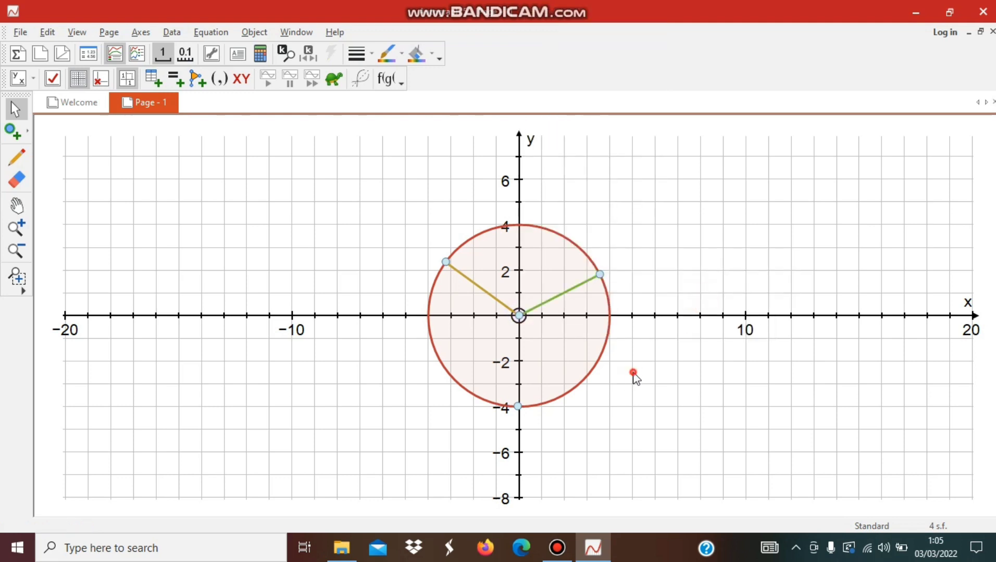
- Draw a line segment between the circle points at about (-3.2, 2.4) and (-0.1, -4)
{"action": "left_click", "coordinate": [444, 263]}
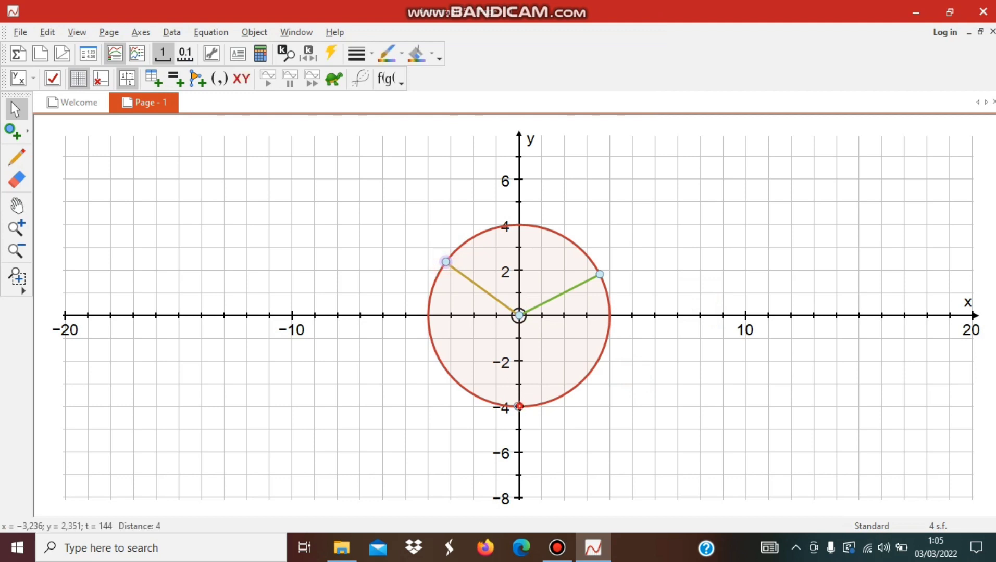
{"action": "right_click", "coordinate": [519, 407]}
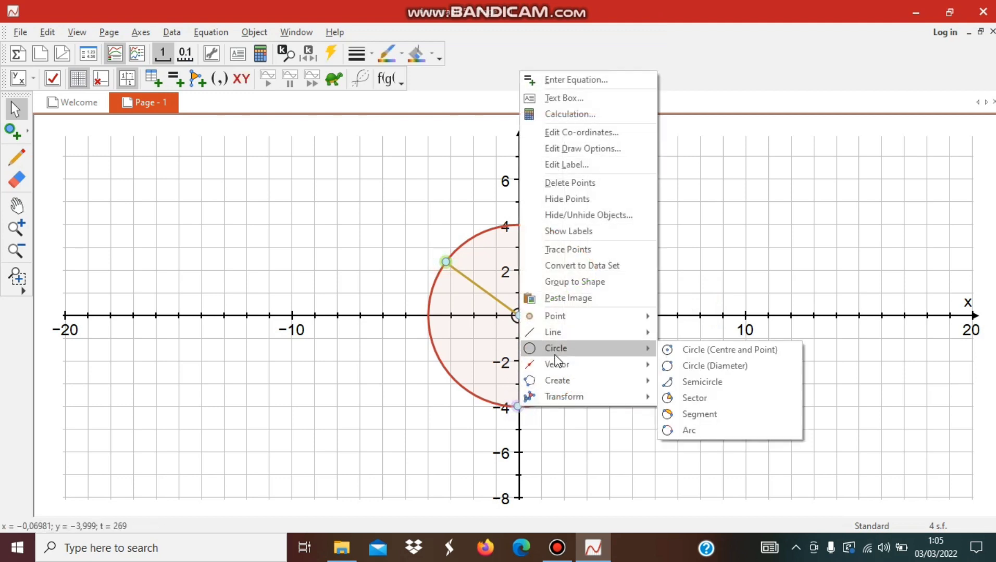
{"action": "mouse_move", "coordinate": [562, 341]}
{"action": "left_click", "coordinate": [688, 366]}
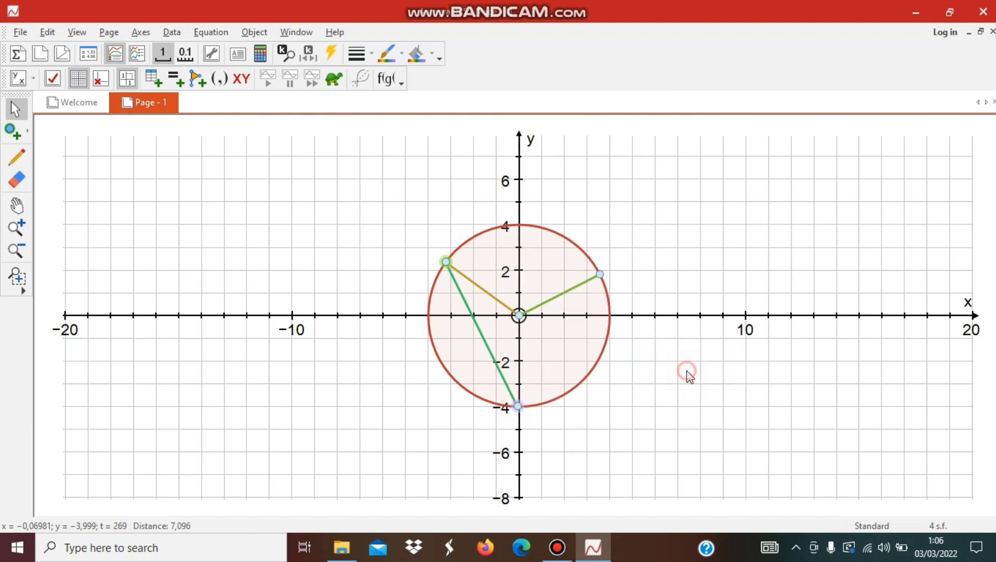
{"action": "left_click", "coordinate": [609, 424]}
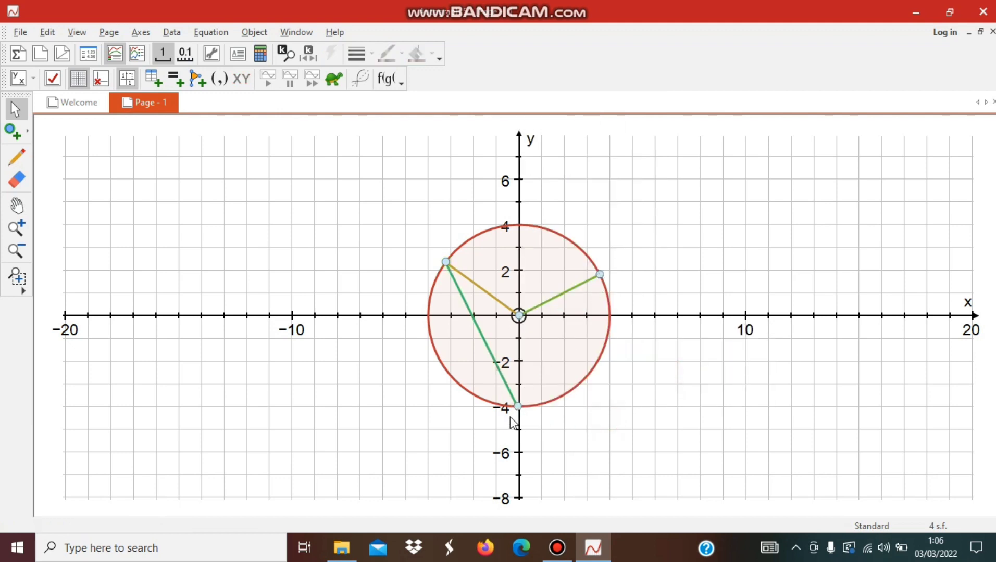
- Draw a line segment between the circle points at about (-0.1, -4) and (3.6, 1.8)
{"action": "left_click", "coordinate": [518, 406]}
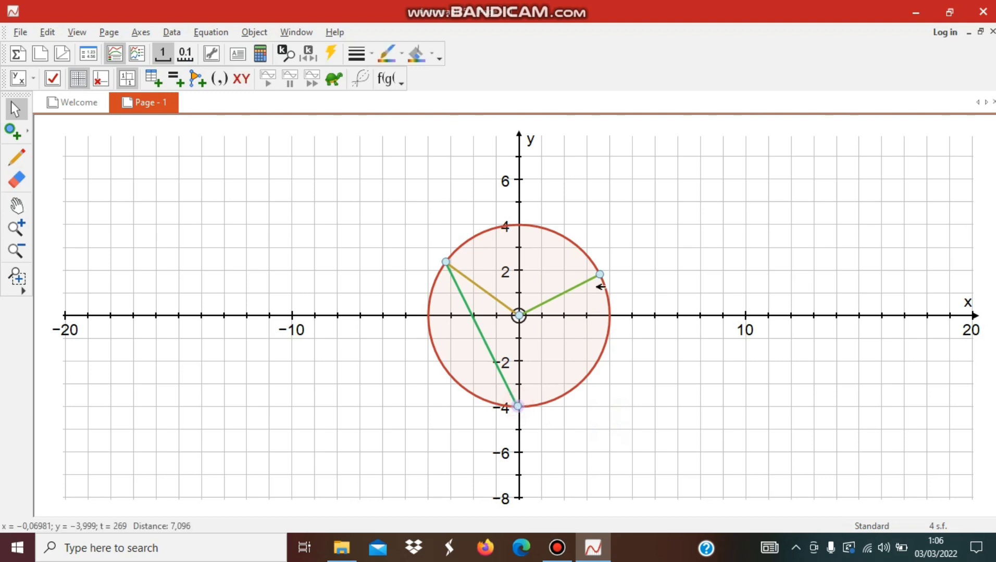
{"action": "right_click", "coordinate": [600, 274]}
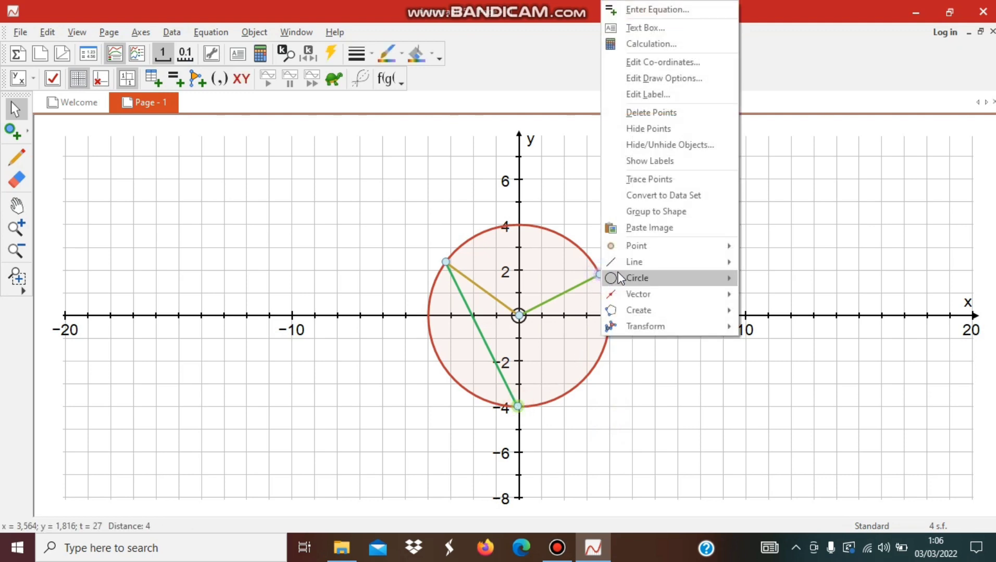
{"action": "mouse_move", "coordinate": [646, 263]}
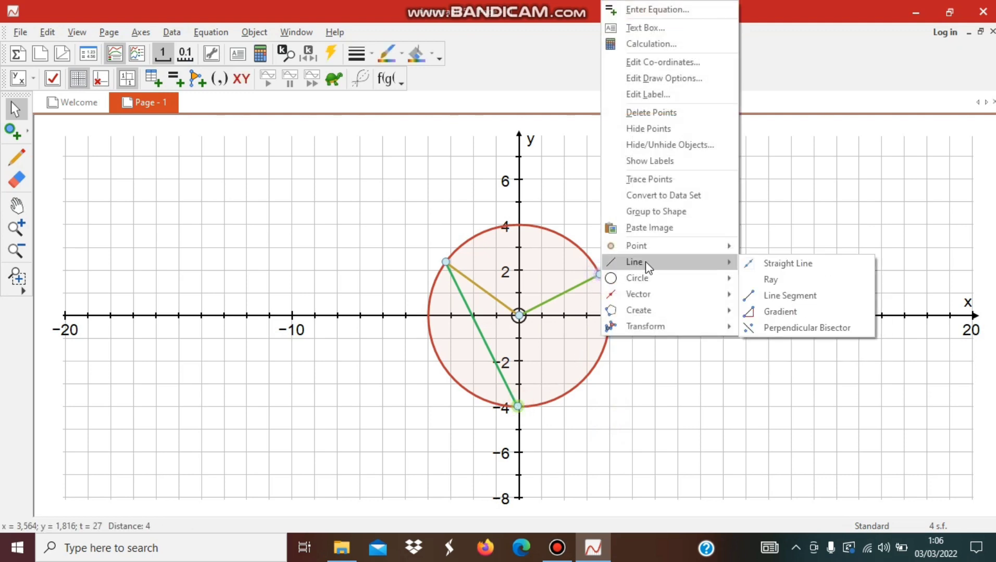
{"action": "left_click", "coordinate": [769, 295]}
{"action": "left_click", "coordinate": [631, 384]}
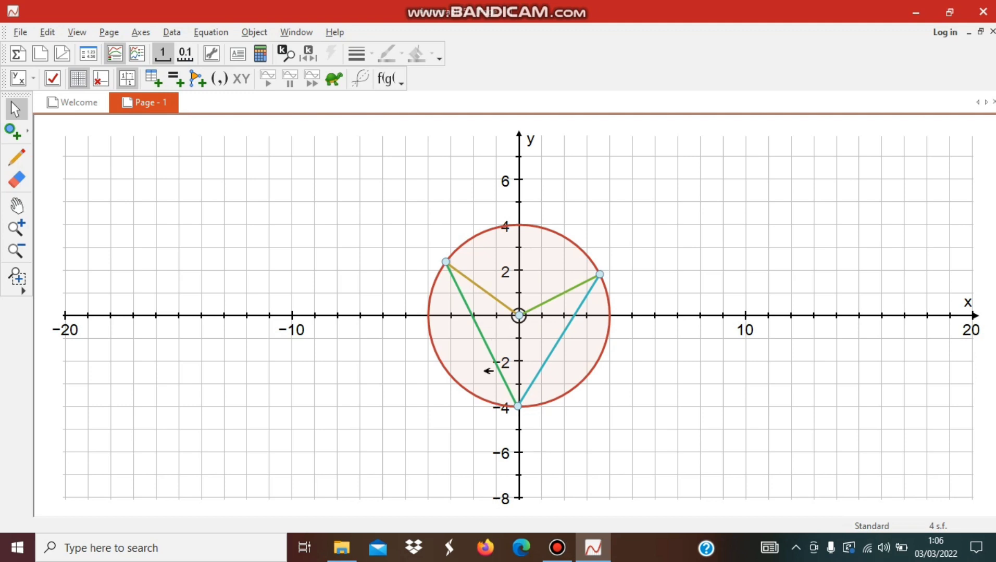
- Add a labelled angle measure at the circle point near (-3.2, 2.4), between the centre and the lowest point, keeping the 8 mm arc size
{"action": "left_click", "coordinate": [446, 261]}
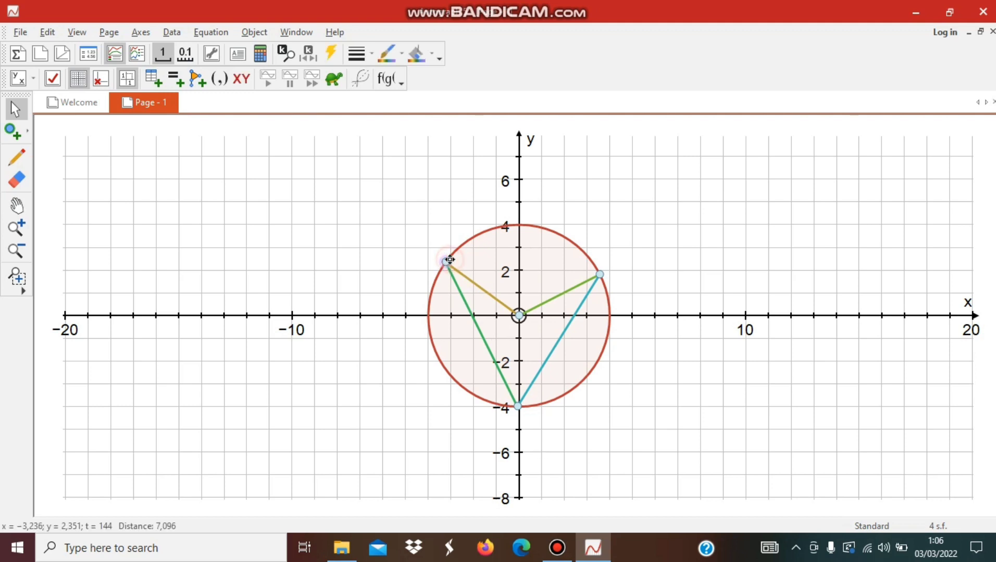
{"action": "left_click", "coordinate": [388, 254]}
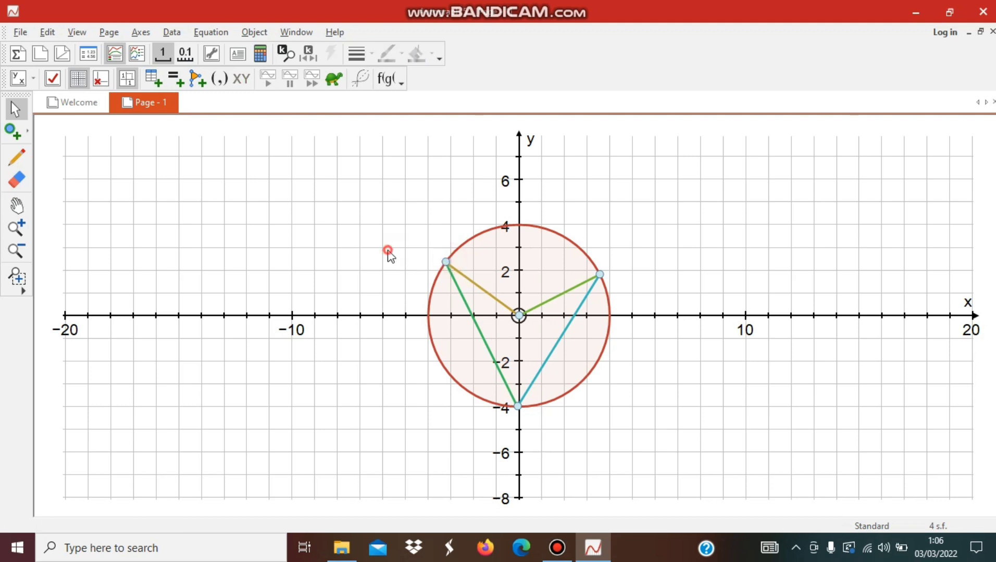
{"action": "left_click", "coordinate": [518, 315]}
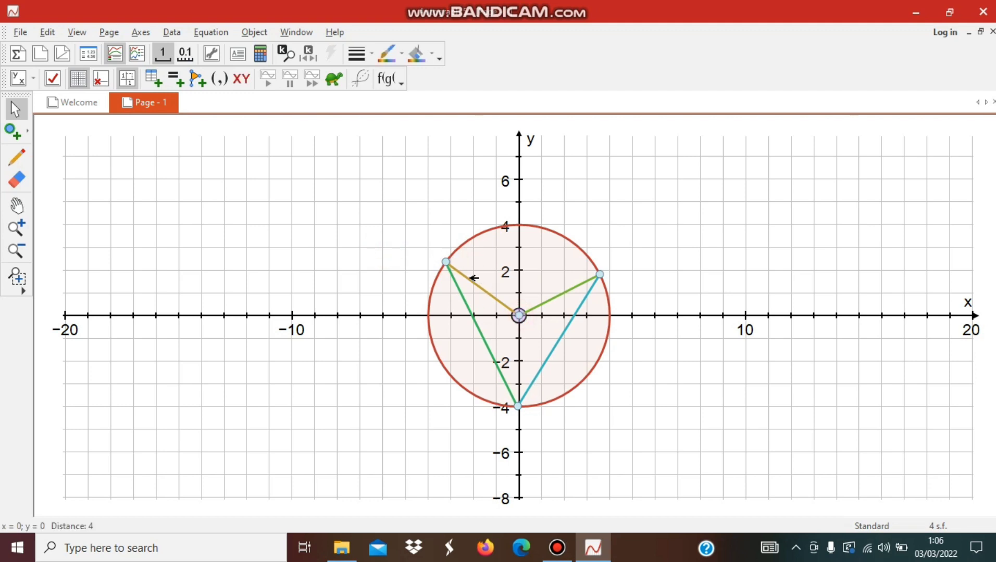
{"action": "left_click", "coordinate": [445, 263]}
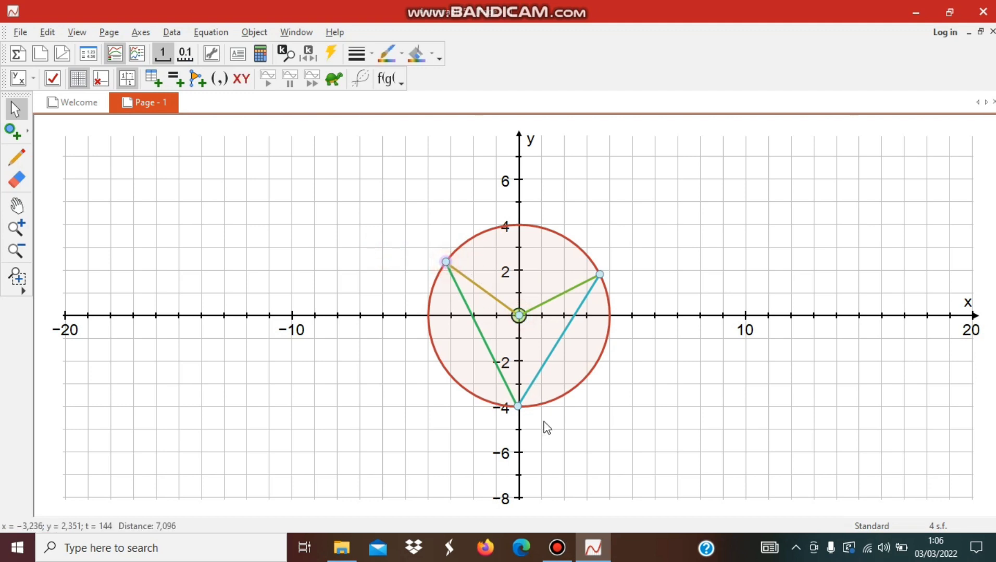
{"action": "left_click", "coordinate": [517, 405]}
{"action": "right_click", "coordinate": [517, 406]}
{"action": "mouse_move", "coordinate": [552, 395]}
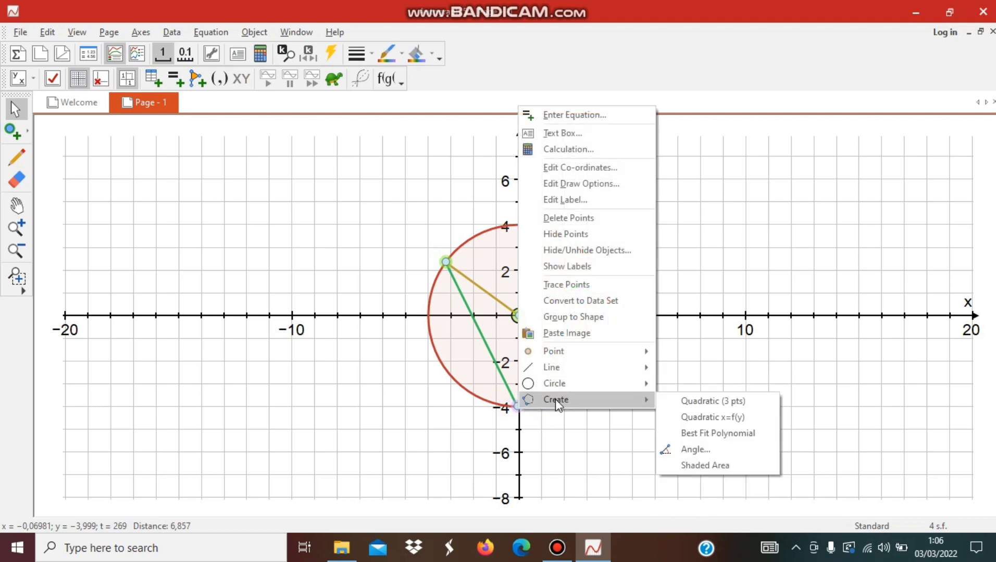
{"action": "left_click", "coordinate": [690, 450]}
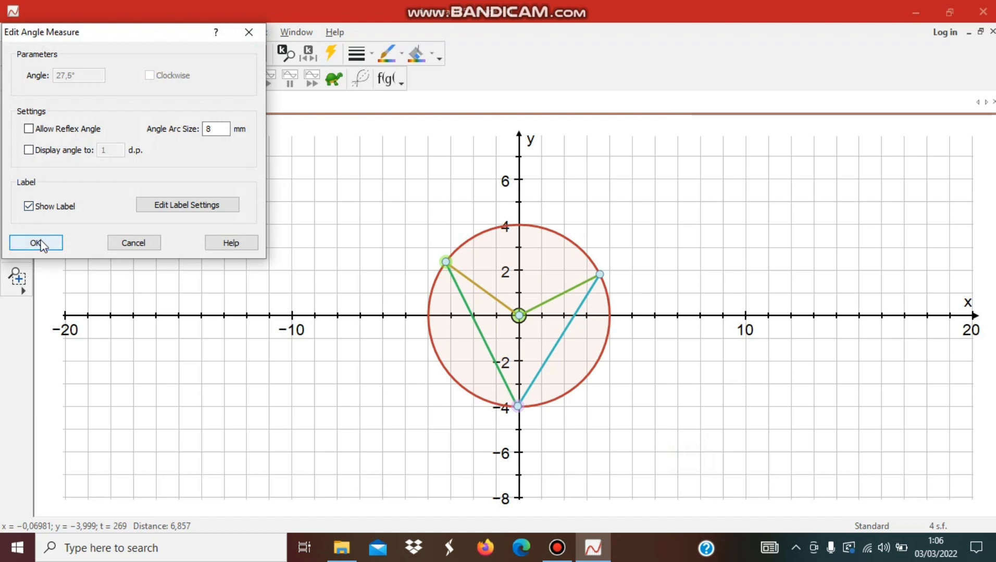
{"action": "left_click", "coordinate": [38, 243]}
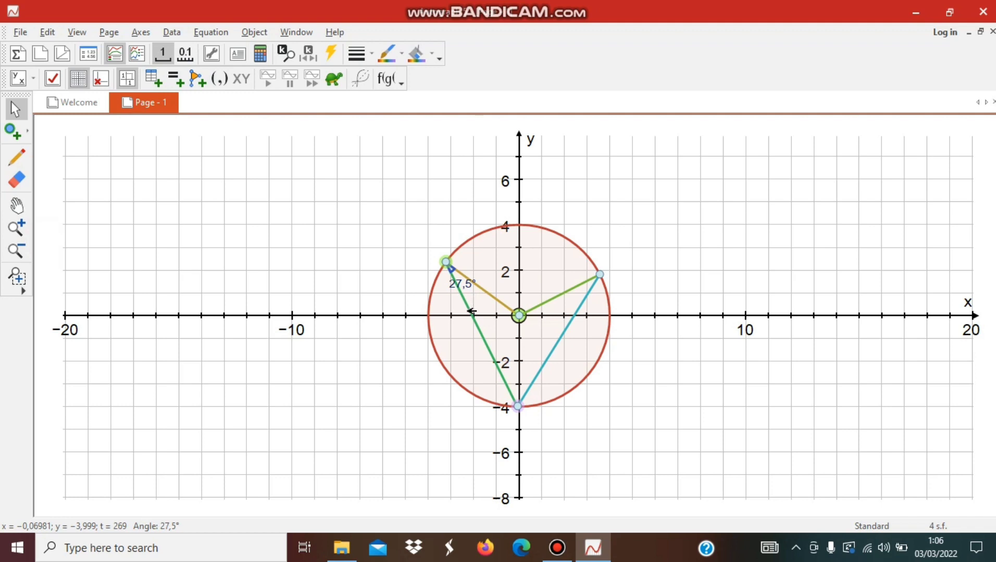
{"action": "left_click", "coordinate": [332, 270]}
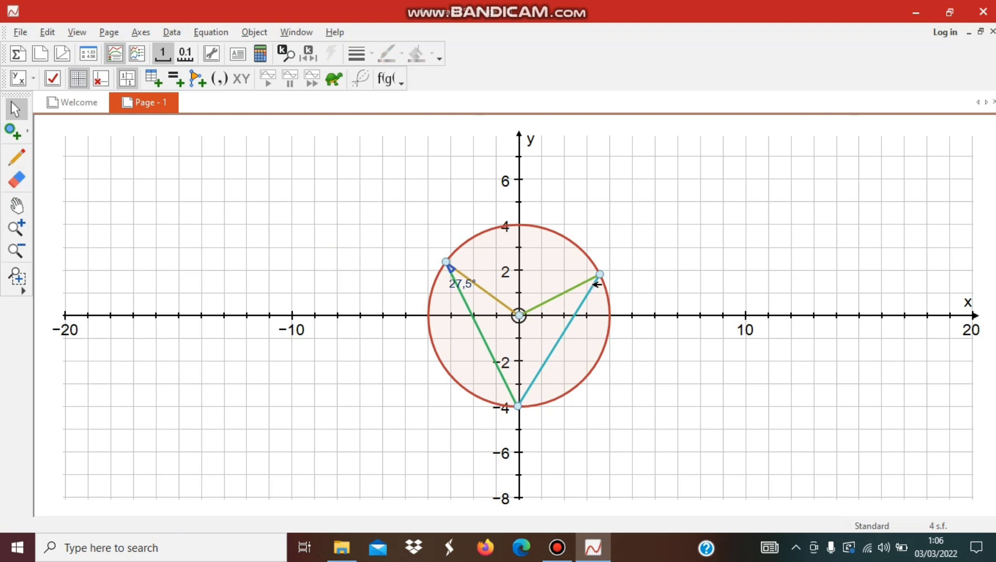
{"action": "left_click", "coordinate": [600, 273]}
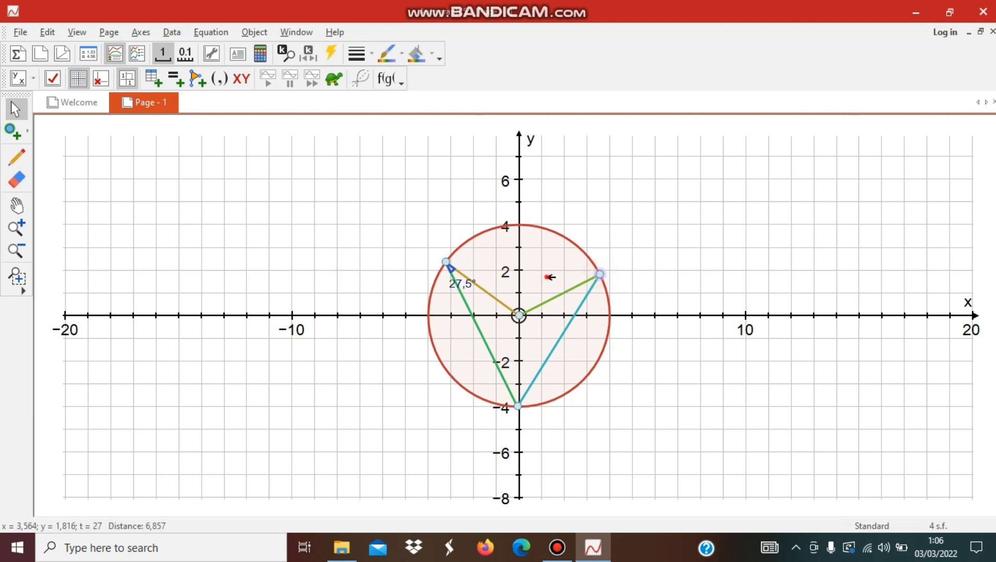
{"action": "left_click", "coordinate": [546, 278]}
{"action": "left_click", "coordinate": [678, 260]}
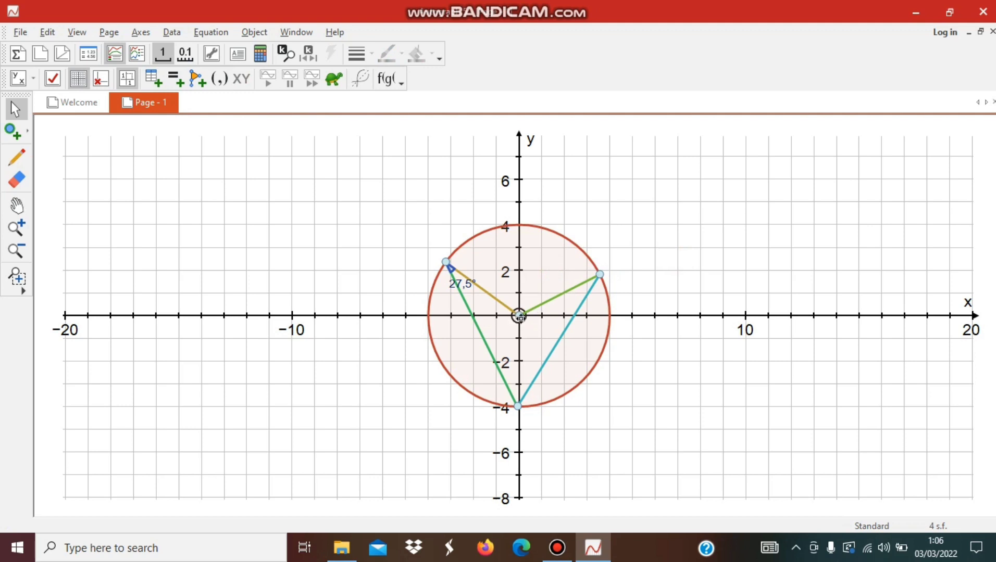
- Add a labelled angle measure at the circle point near (3.6, 1.8), between the centre and the lowest point, keeping the 8 mm arc size
{"action": "left_click", "coordinate": [519, 316]}
{"action": "left_click", "coordinate": [600, 274], "text": "shift"}
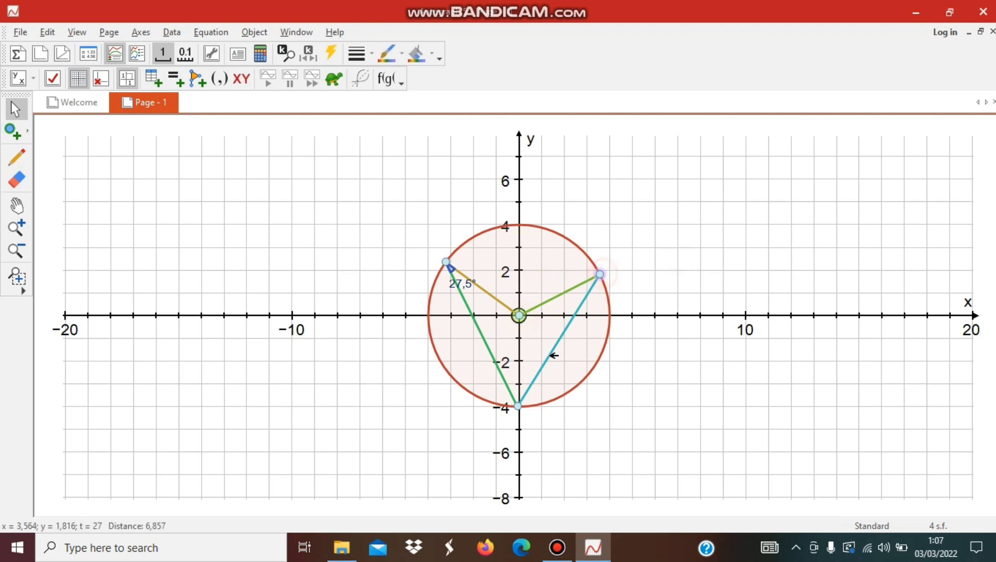
{"action": "left_click", "coordinate": [517, 406], "text": "shift"}
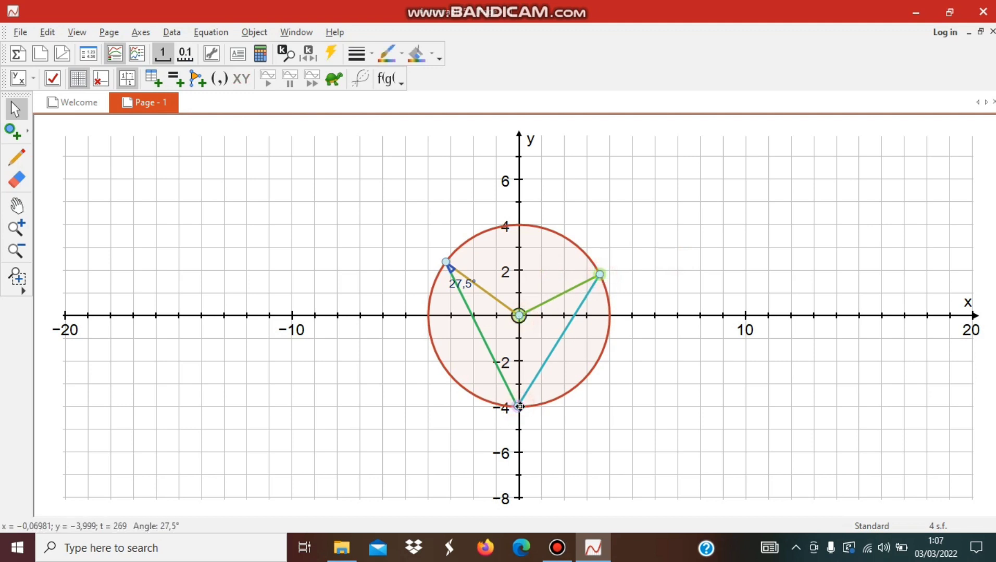
{"action": "right_click", "coordinate": [520, 407]}
{"action": "mouse_move", "coordinate": [546, 395]}
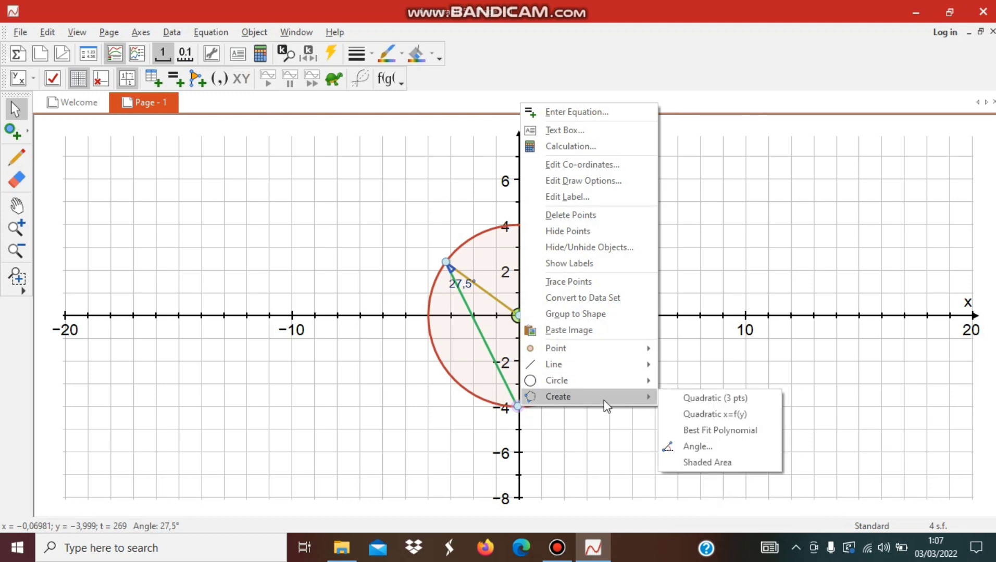
{"action": "left_click", "coordinate": [695, 447]}
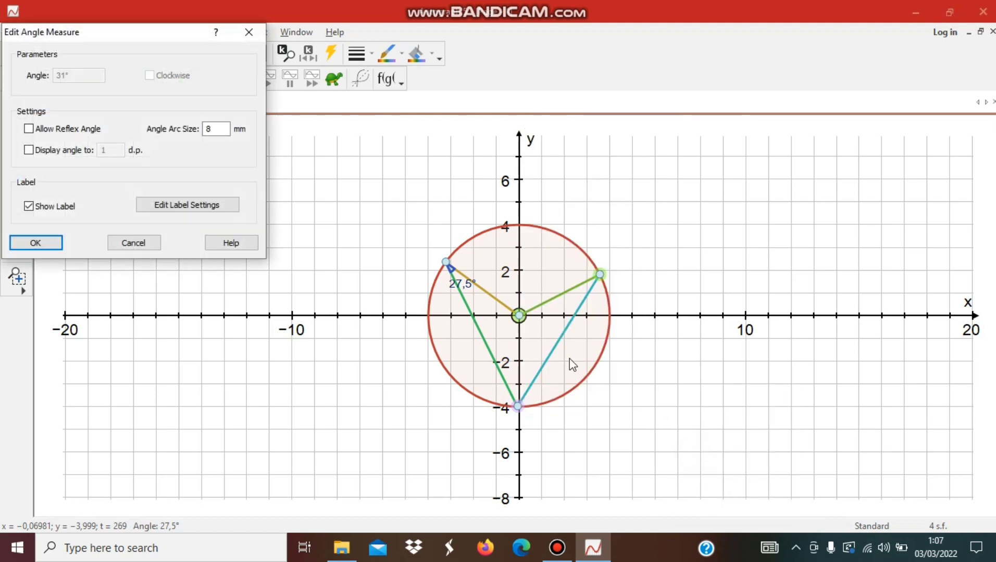
{"action": "left_click", "coordinate": [52, 245]}
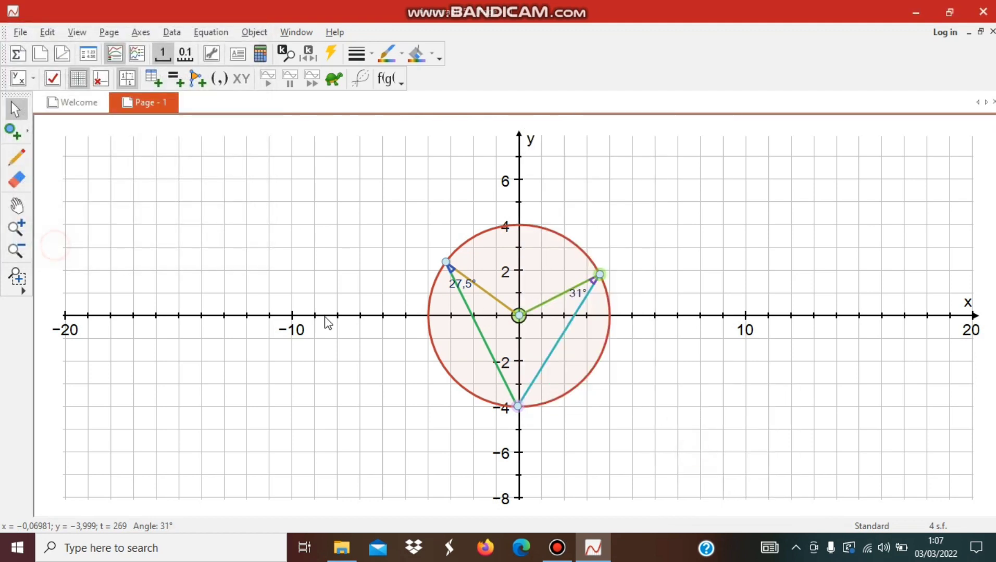
{"action": "left_click", "coordinate": [683, 384]}
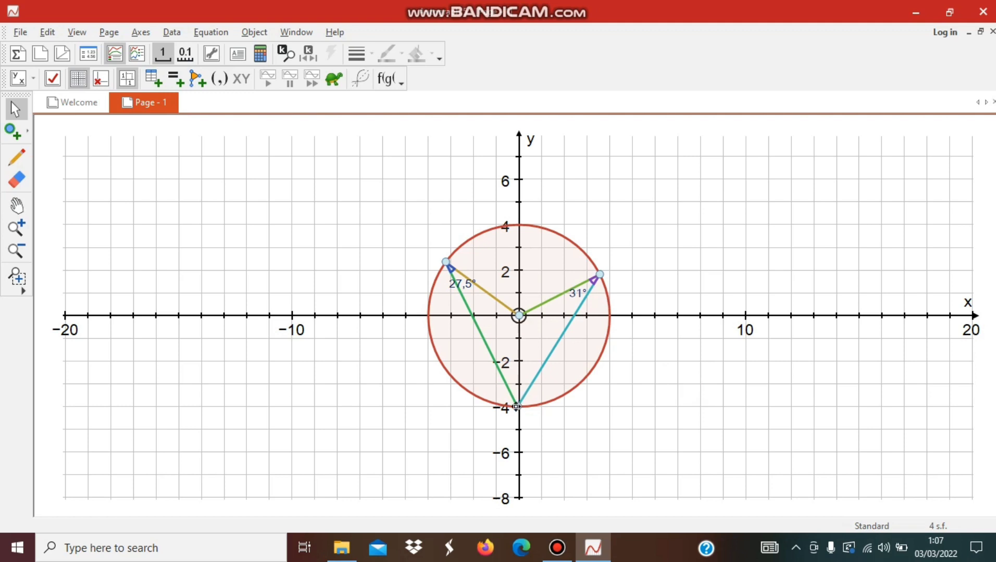
- Add a labelled angle measure at the lowest circle point, between the two upper circle points, keeping the 8 mm arc size
{"action": "left_click", "coordinate": [445, 265]}
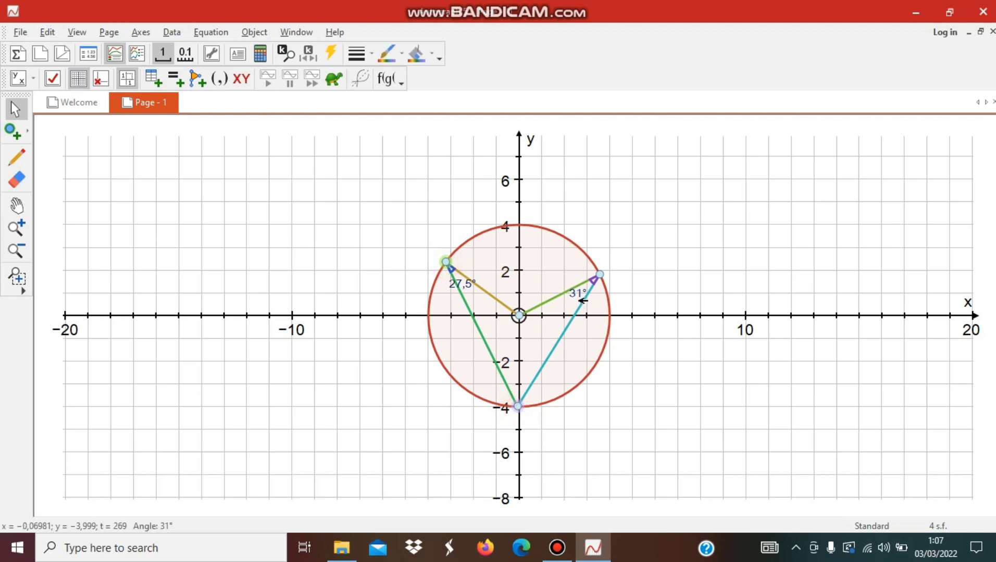
{"action": "right_click", "coordinate": [597, 275]}
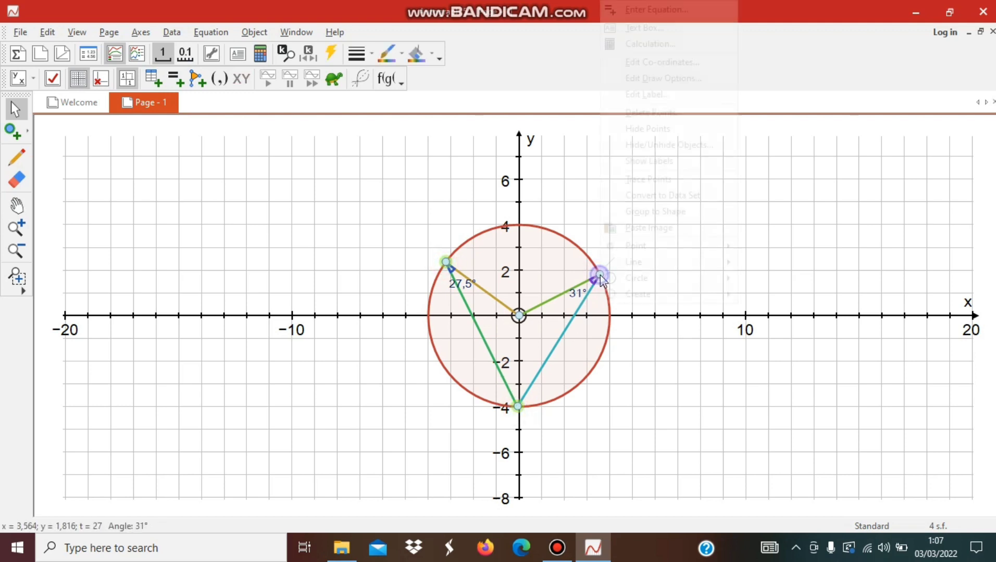
{"action": "mouse_move", "coordinate": [653, 301]}
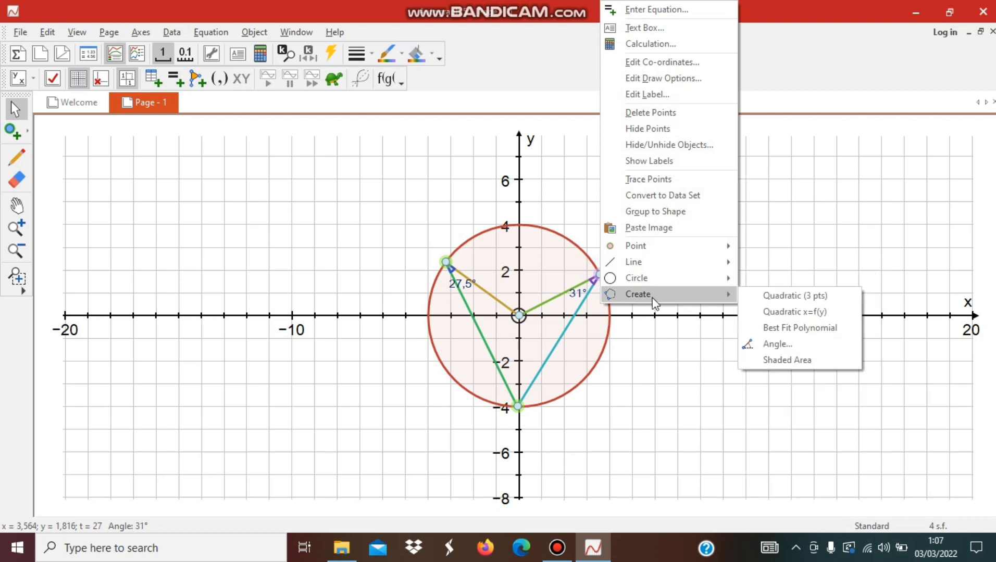
{"action": "left_click", "coordinate": [777, 344]}
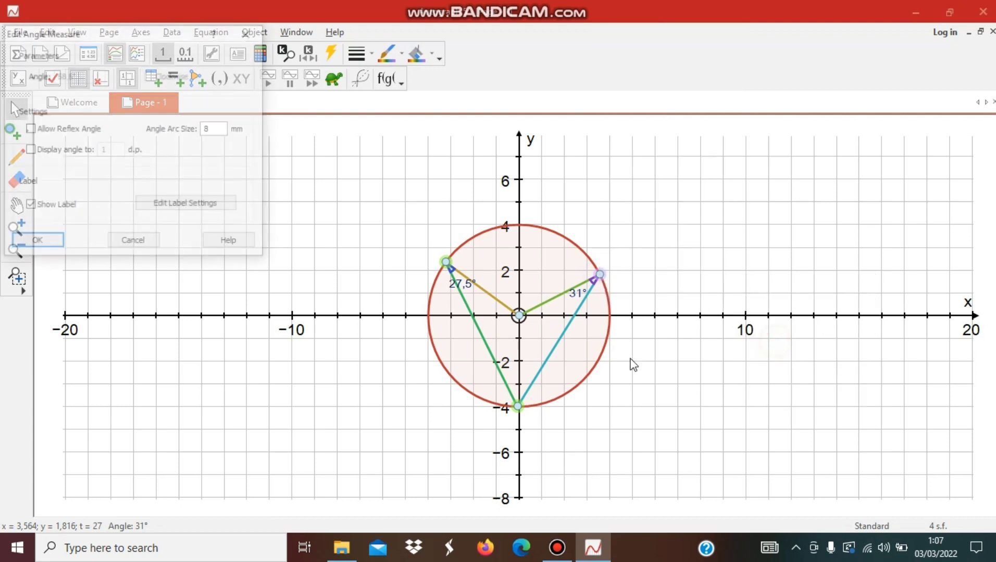
{"action": "left_click", "coordinate": [49, 244]}
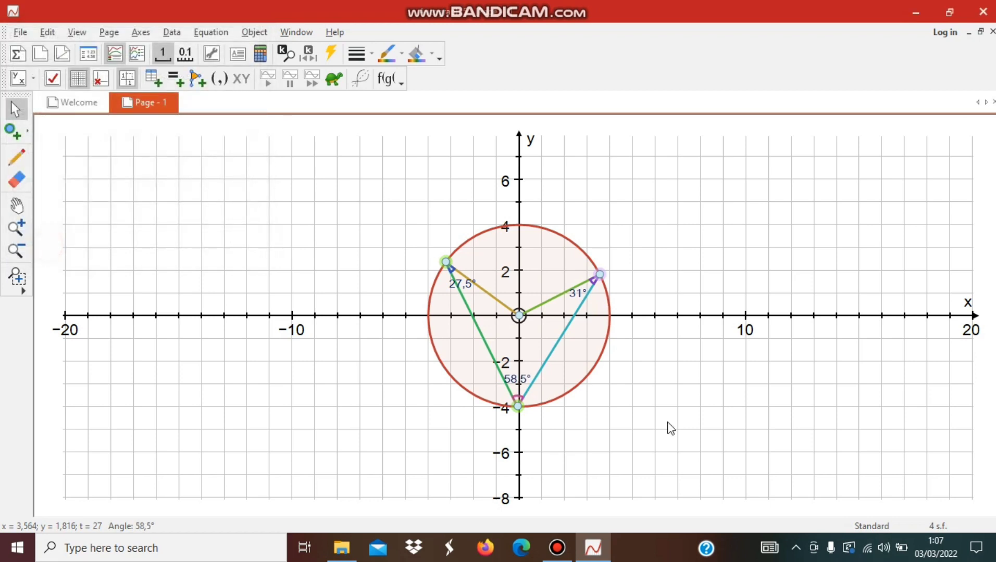
{"action": "left_click", "coordinate": [640, 411]}
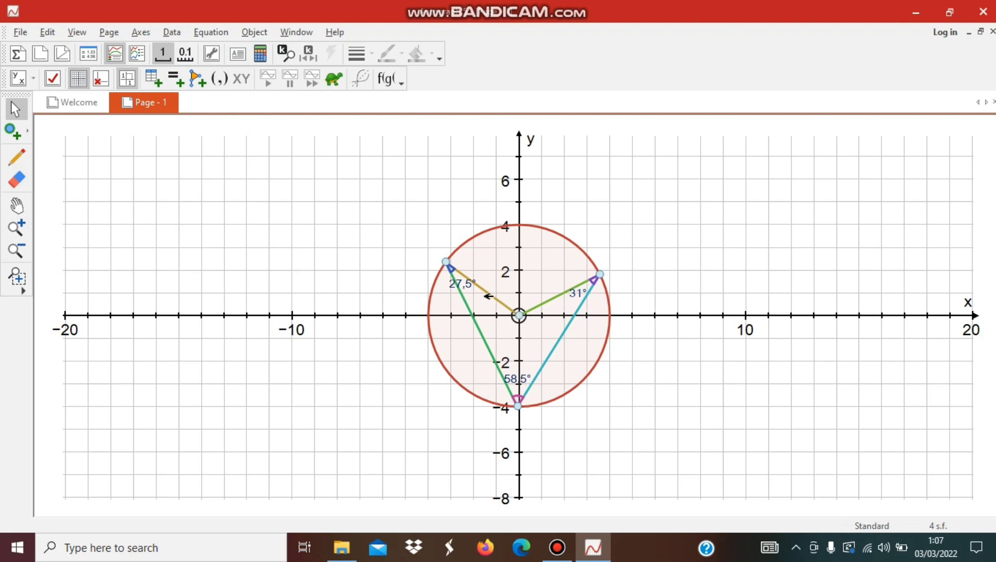
- Add a labelled angle measure at the circle's centre between the two radii, without allowing a reflex angle
{"action": "left_click", "coordinate": [519, 315]}
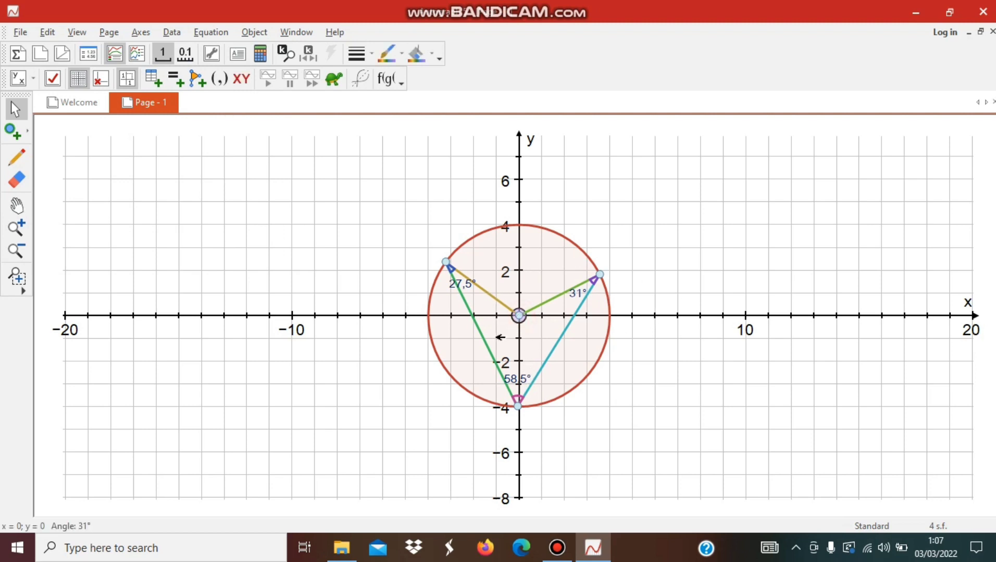
{"action": "left_click", "coordinate": [644, 277]}
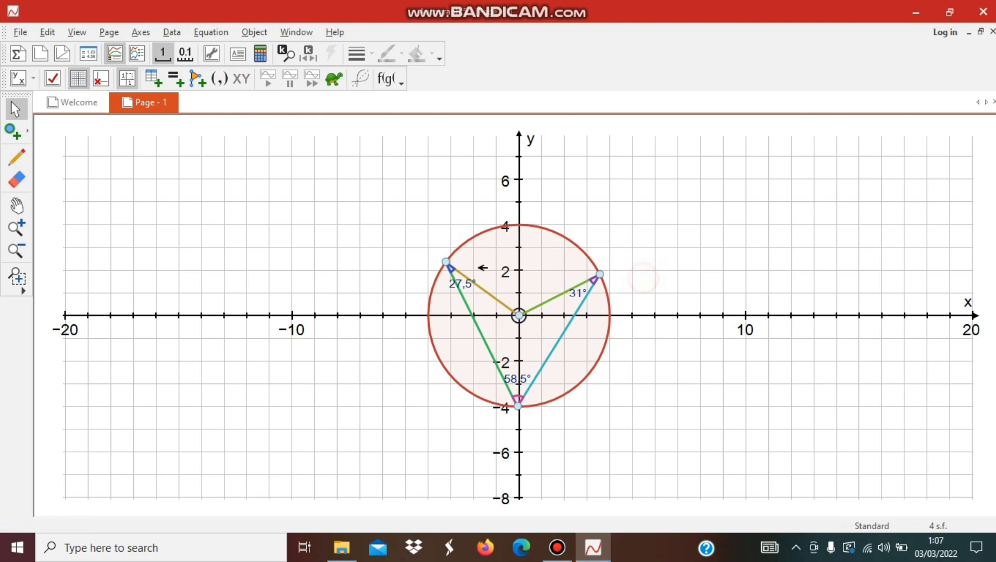
{"action": "left_click", "coordinate": [445, 263]}
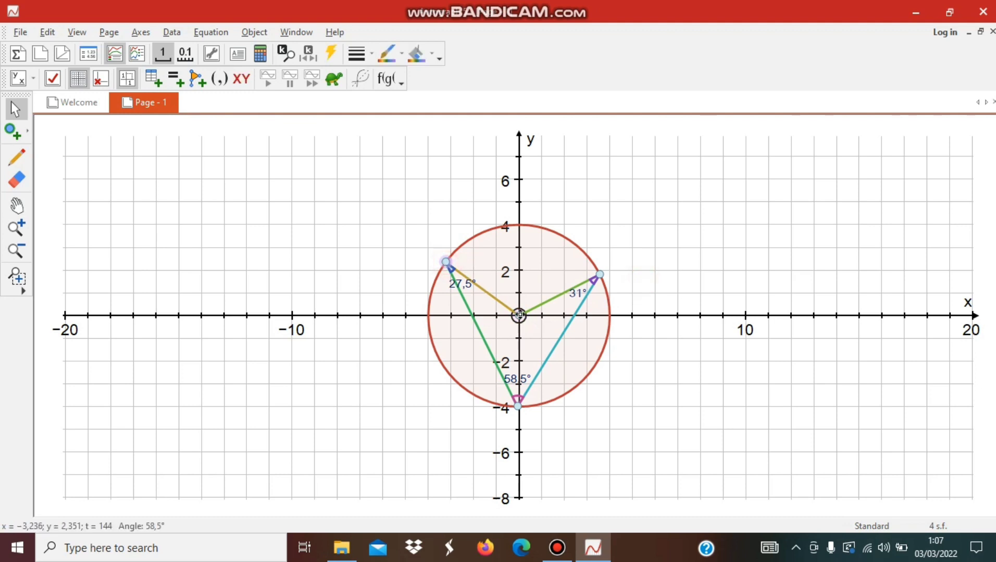
{"action": "left_click", "coordinate": [520, 315]}
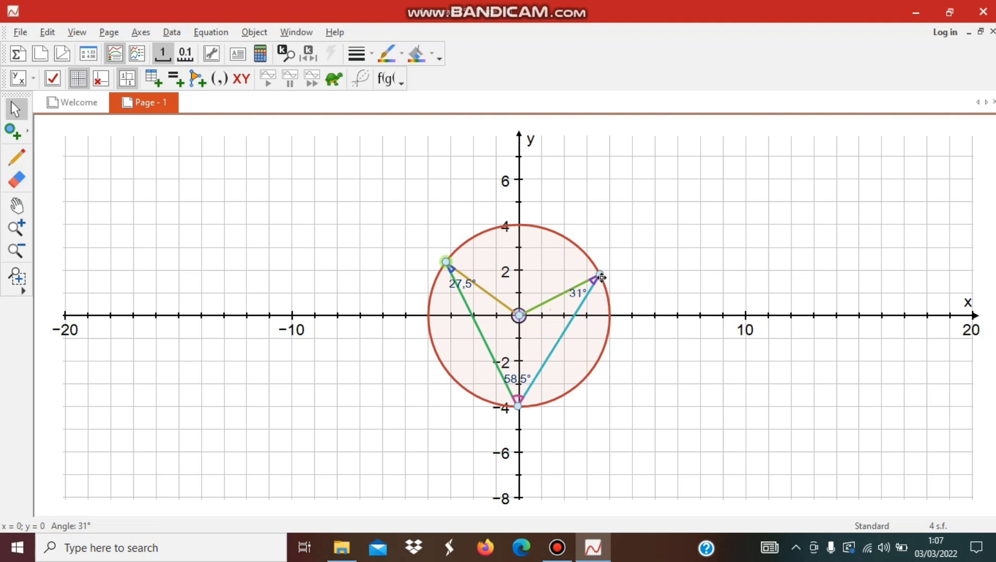
{"action": "left_click", "coordinate": [600, 275]}
{"action": "right_click", "coordinate": [519, 316]}
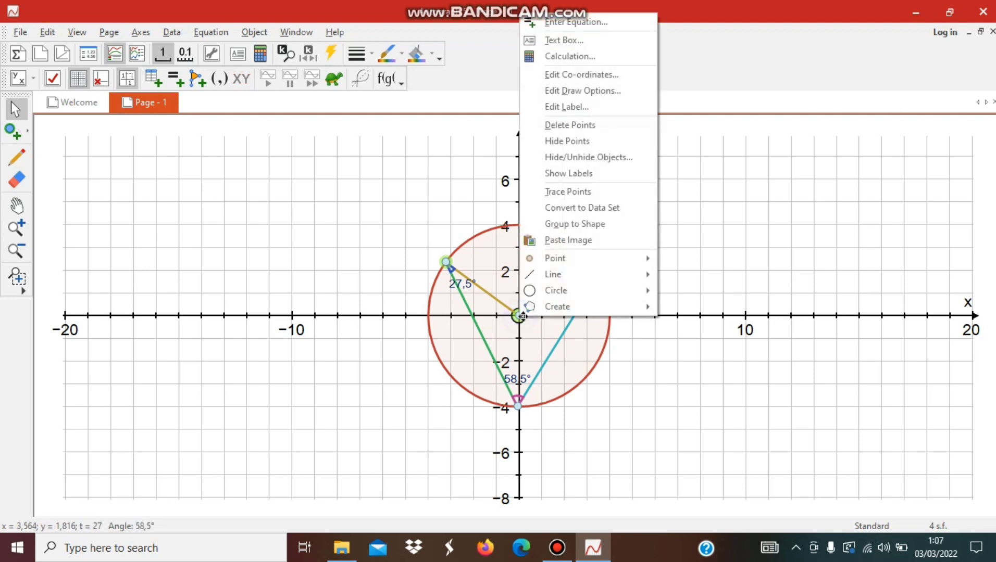
{"action": "mouse_move", "coordinate": [556, 302]}
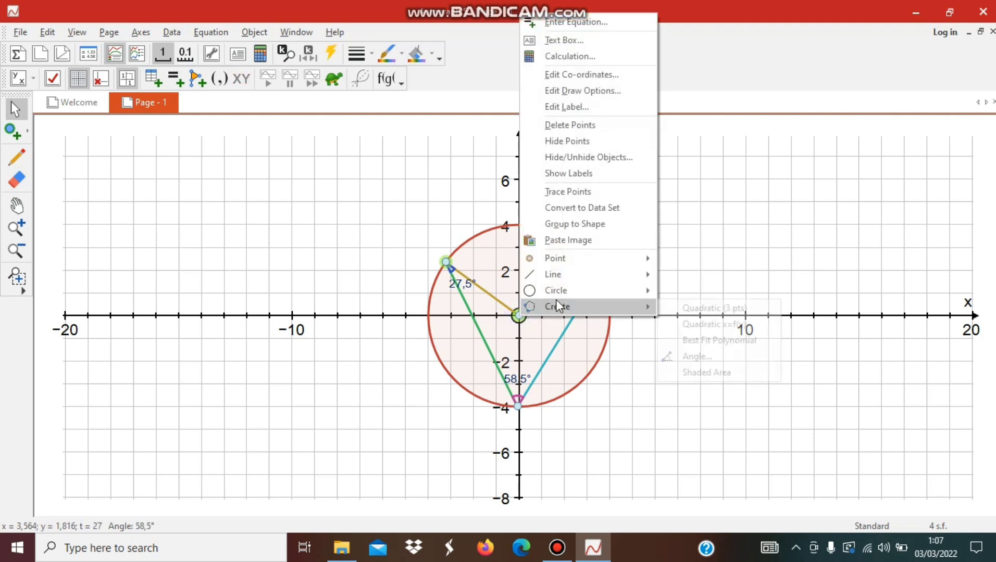
{"action": "left_click", "coordinate": [689, 360]}
{"action": "left_click", "coordinate": [55, 241]}
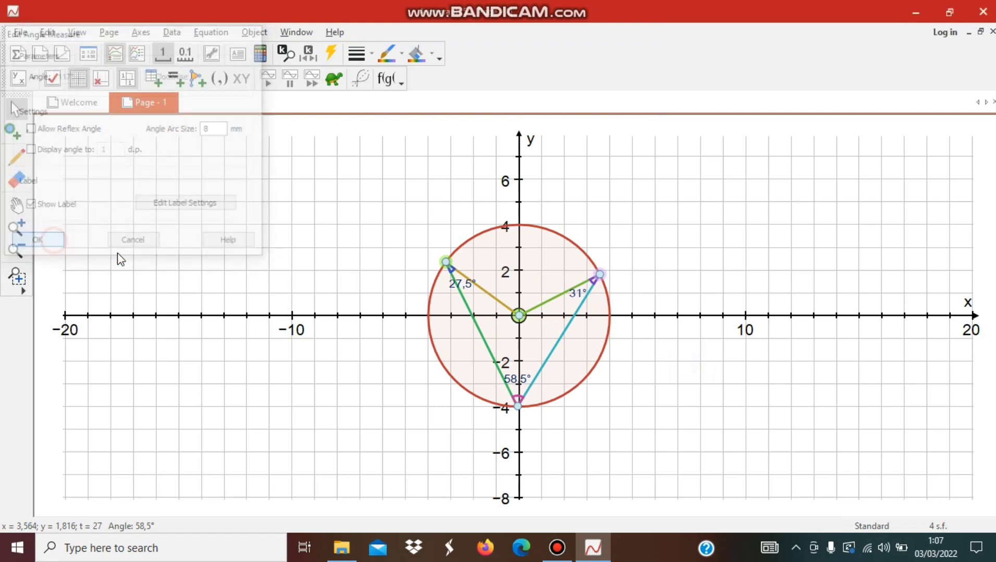
{"action": "left_click", "coordinate": [631, 329]}
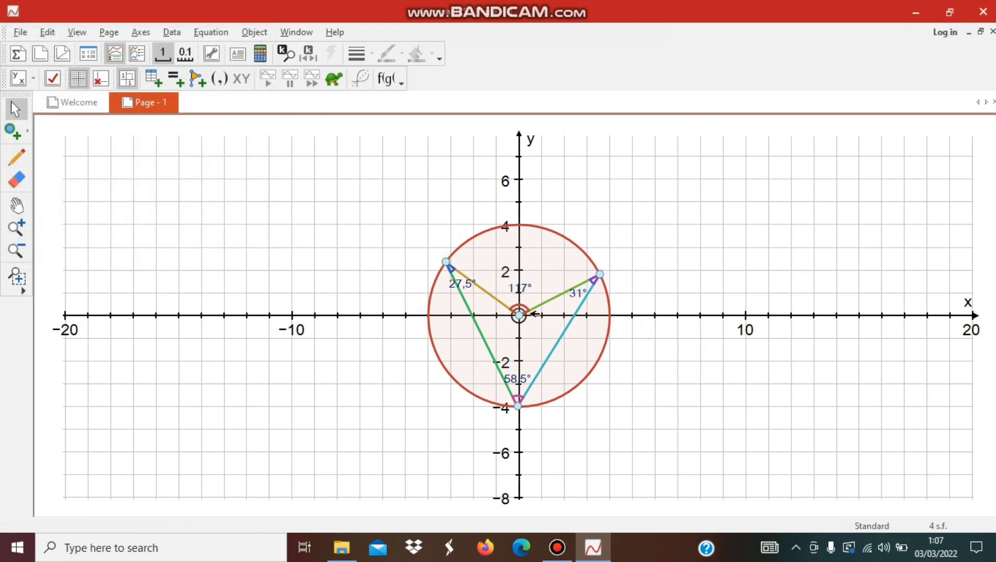
- Add a second labelled angle measure at the centre between the two radii, with Allow Reflex Angle enabled and an 8 mm arc size
{"action": "left_click", "coordinate": [445, 263]}
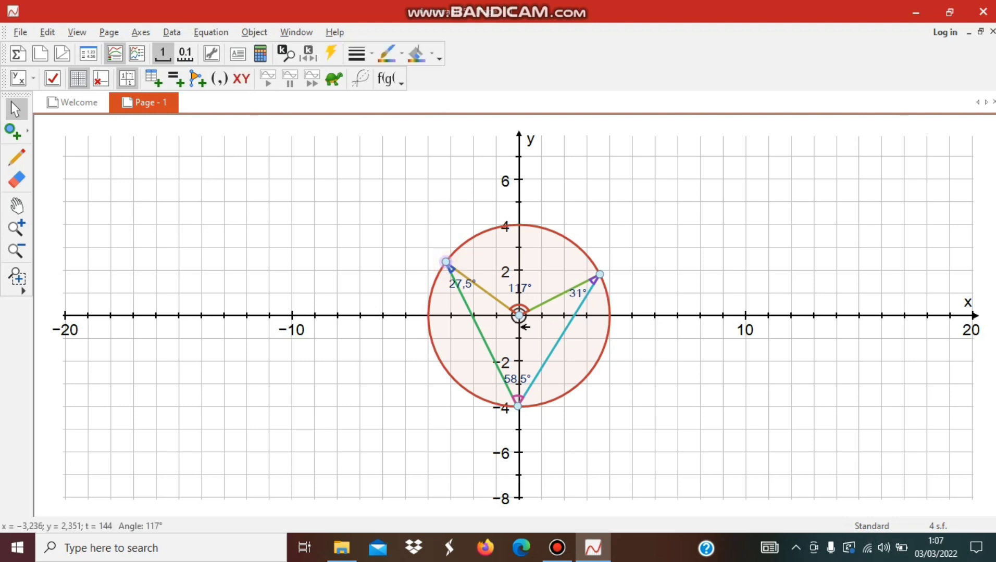
{"action": "left_click", "coordinate": [518, 315]}
{"action": "left_click", "coordinate": [596, 276]}
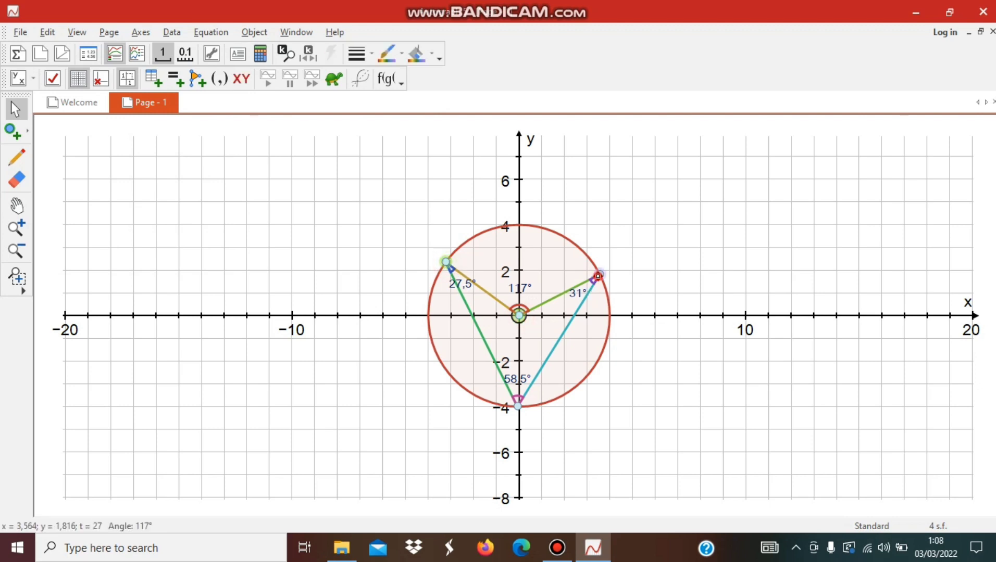
{"action": "right_click", "coordinate": [598, 276]}
{"action": "mouse_move", "coordinate": [646, 304]}
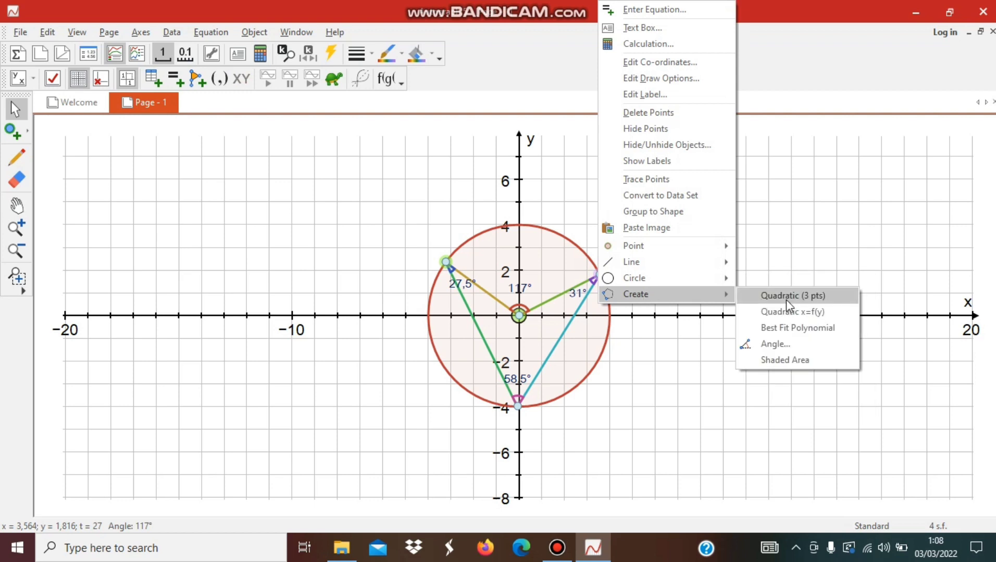
{"action": "left_click", "coordinate": [797, 343]}
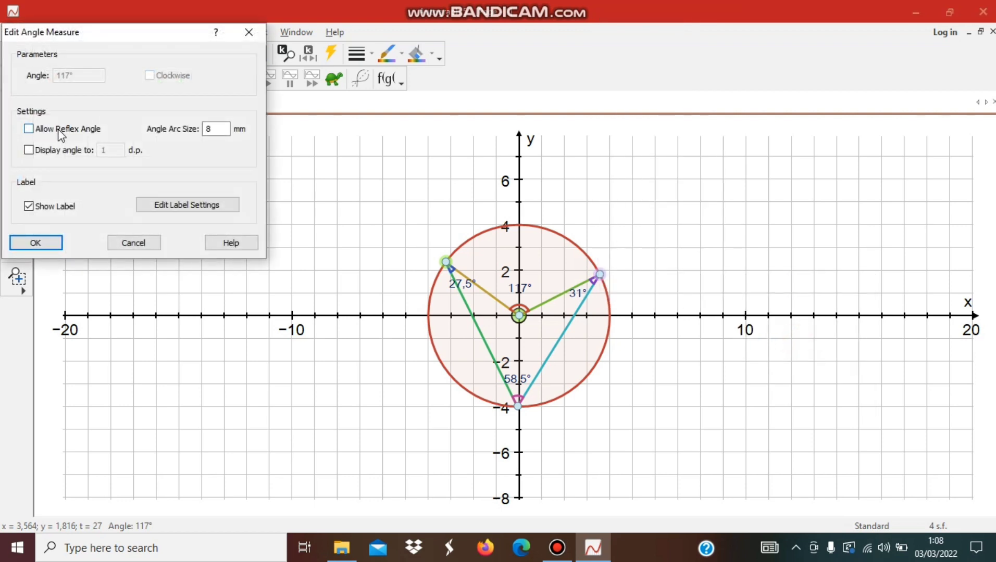
{"action": "left_click", "coordinate": [61, 130]}
{"action": "left_click", "coordinate": [56, 243]}
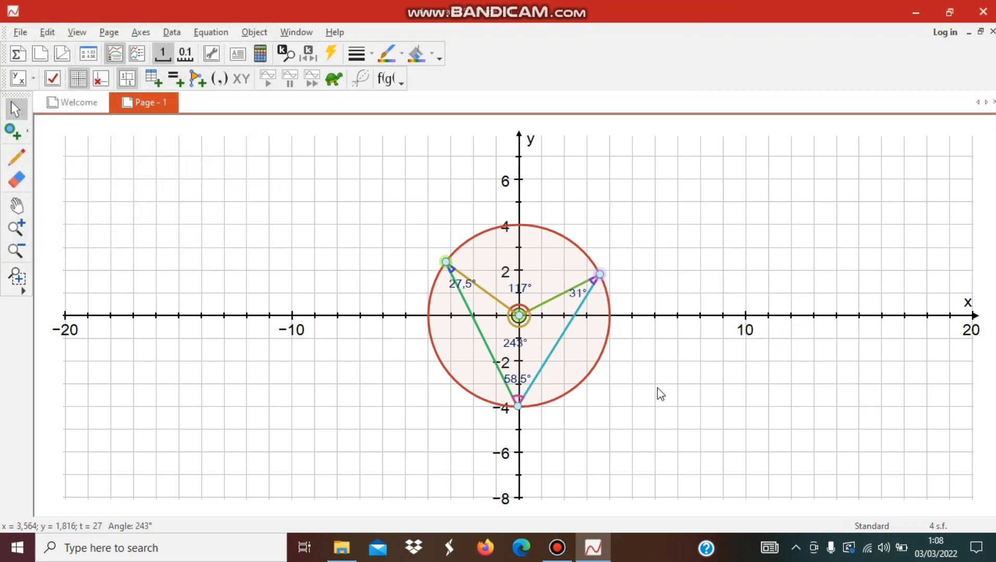
{"action": "left_click", "coordinate": [676, 390]}
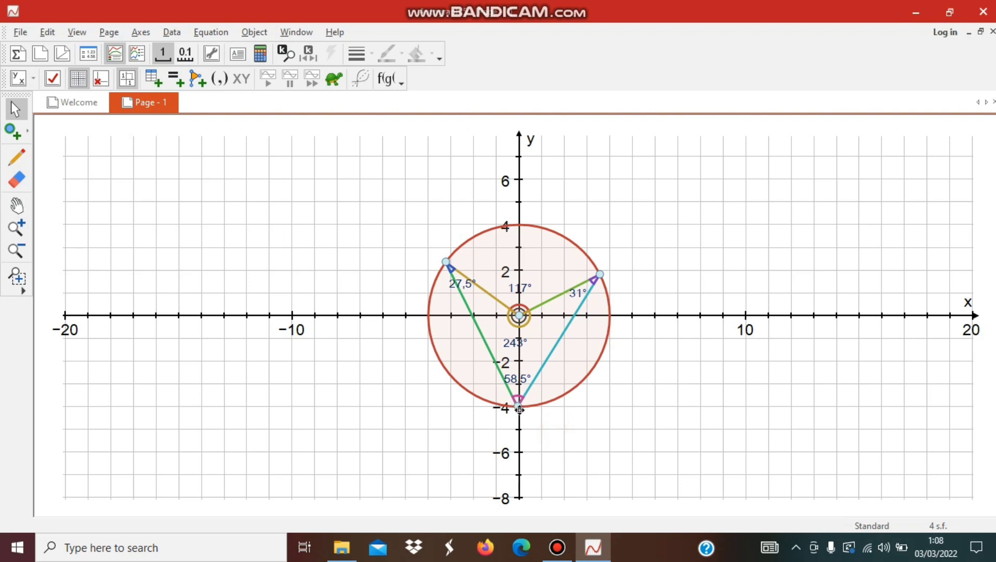
- Move the three points along the circle to about (2.8, 2.8), (-3.7, 1.6) and, for the lowest one, (1.8, -3.6)
{"action": "mouse_move", "coordinate": [519, 409]}
{"action": "left_mouse_down"}
{"action": "mouse_move", "coordinate": [570, 392]}
{"action": "mouse_move", "coordinate": [464, 397]}
{"action": "mouse_move", "coordinate": [413, 326]}
{"action": "mouse_move", "coordinate": [482, 265]}
{"action": "mouse_move", "coordinate": [528, 246]}
{"action": "mouse_move", "coordinate": [470, 332]}
{"action": "mouse_move", "coordinate": [507, 388]}
{"action": "mouse_move", "coordinate": [569, 380]}
{"action": "mouse_move", "coordinate": [507, 403]}
{"action": "left_mouse_up"}
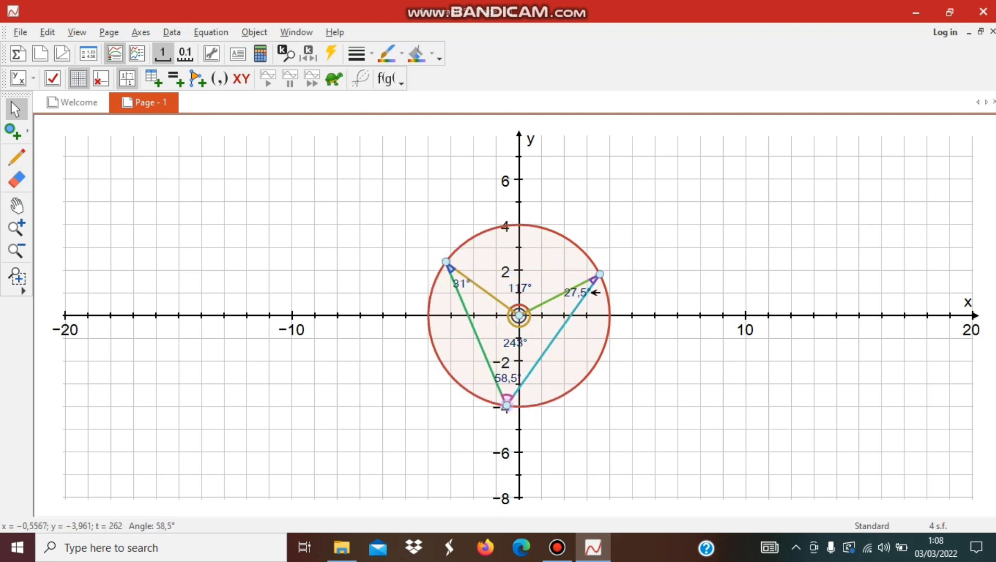
{"action": "left_click_drag", "start_coordinate": [593, 279], "coordinate": [583, 251]}
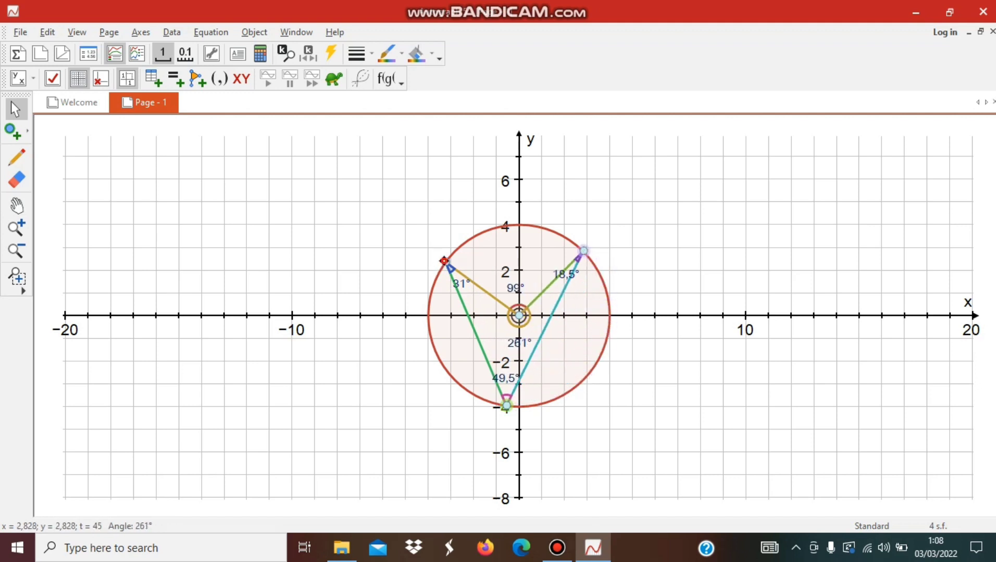
{"action": "mouse_move", "coordinate": [444, 261]}
{"action": "left_mouse_down"}
{"action": "mouse_move", "coordinate": [498, 249]}
{"action": "mouse_move", "coordinate": [436, 279]}
{"action": "left_mouse_up"}
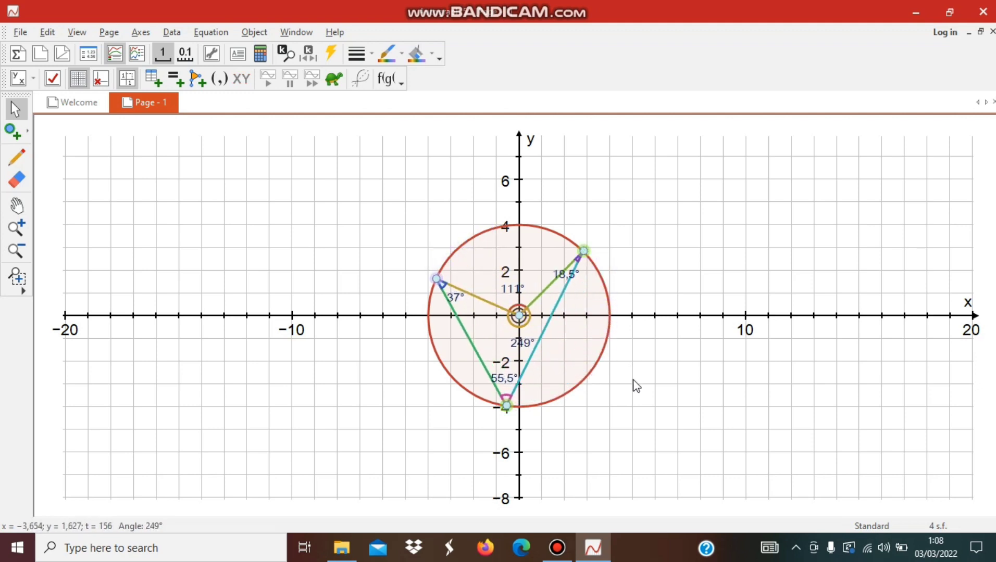
{"action": "left_click", "coordinate": [634, 385]}
{"action": "left_click_drag", "start_coordinate": [506, 405], "coordinate": [560, 396]}
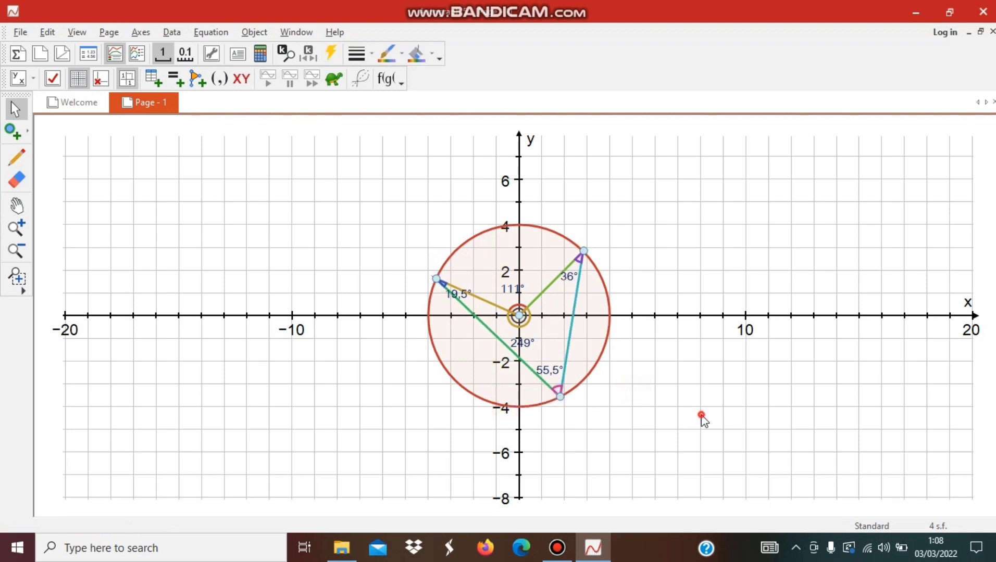
{"action": "left_click", "coordinate": [702, 416]}
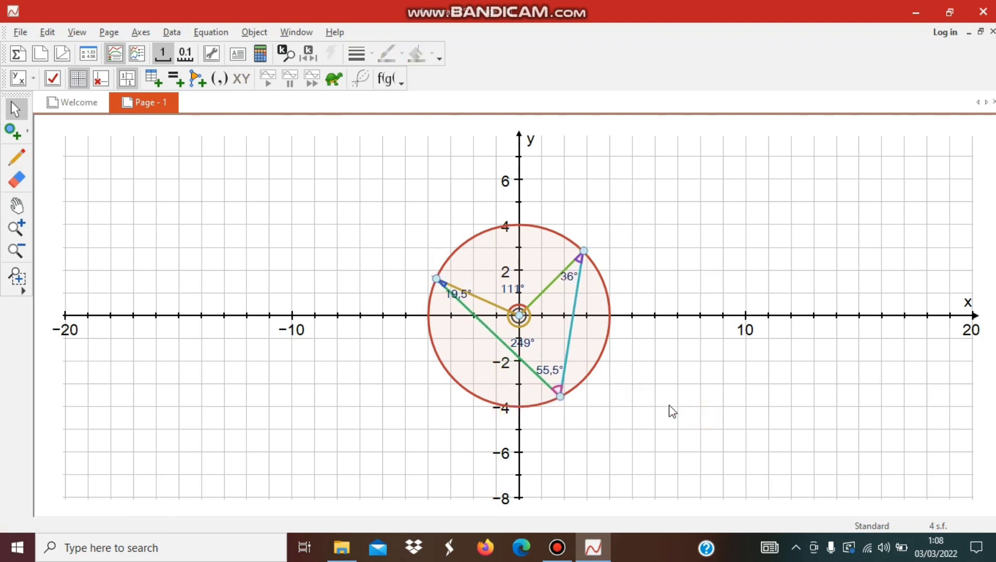